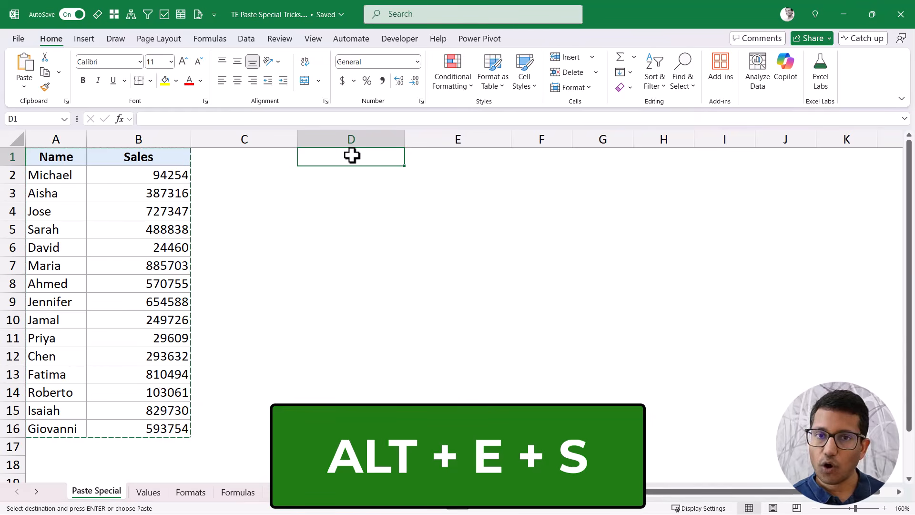
# Open Paste Special for the copied Name and Sales table at D1, review its options, and close it without pasting.
pyautogui.press('alt')
pyautogui.press('e')
pyautogui.press('s')
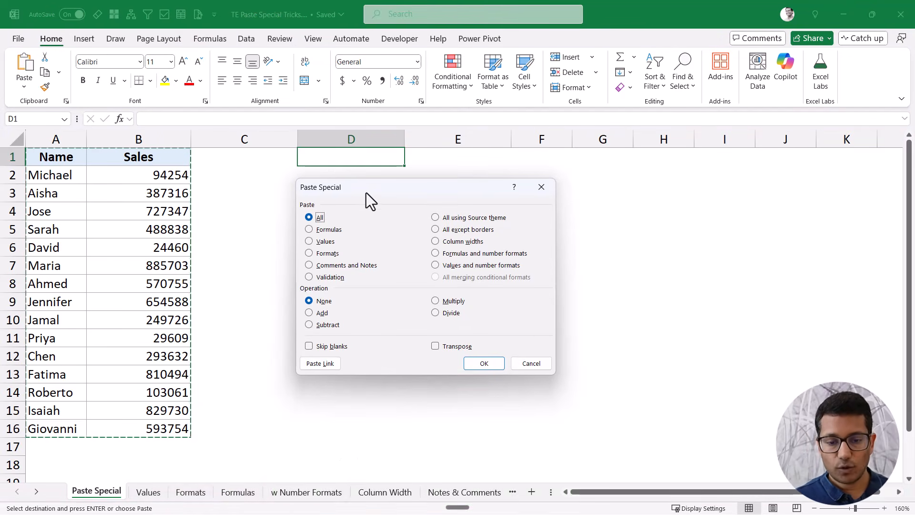
pyautogui.moveTo(370, 188); pyautogui.dragTo(387, 183)
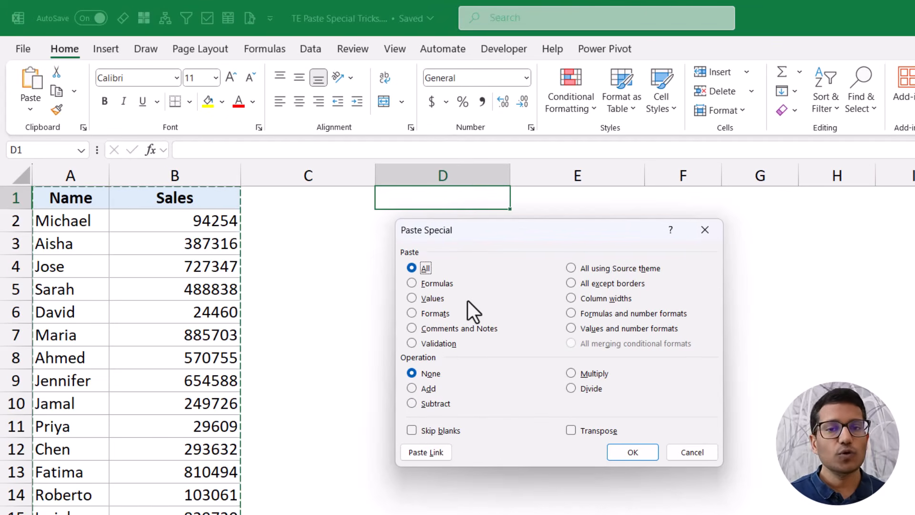
pyautogui.click(697, 231)
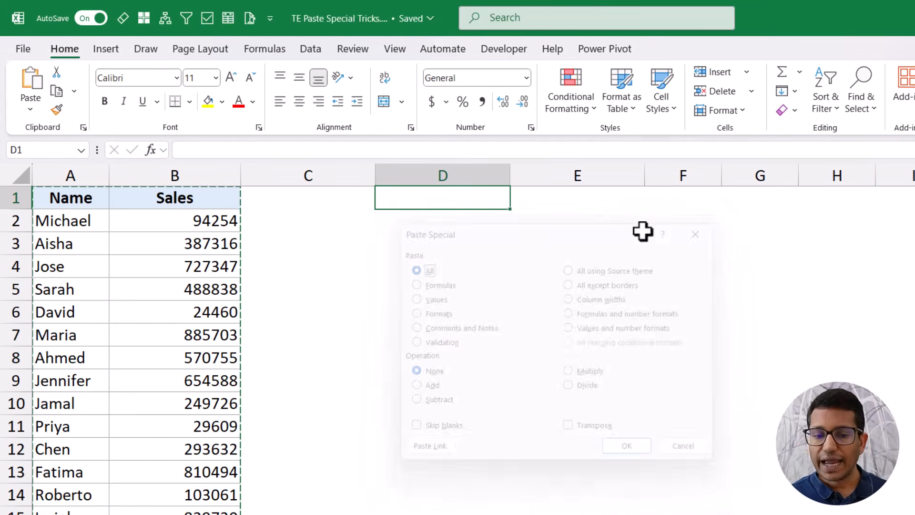
# Bring up Paste Special for cell D1 in three other ways, closing it each time without pasting.
pyautogui.rightClick(416, 199)
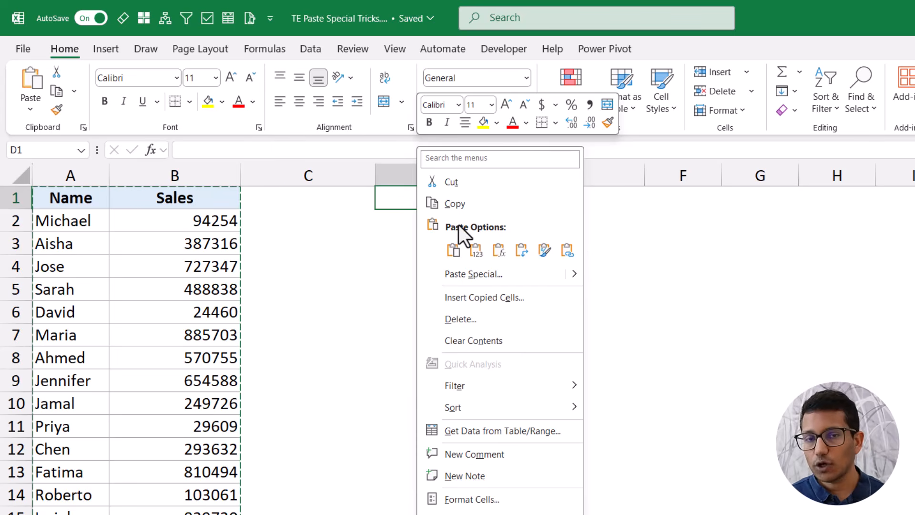
pyautogui.click(490, 275)
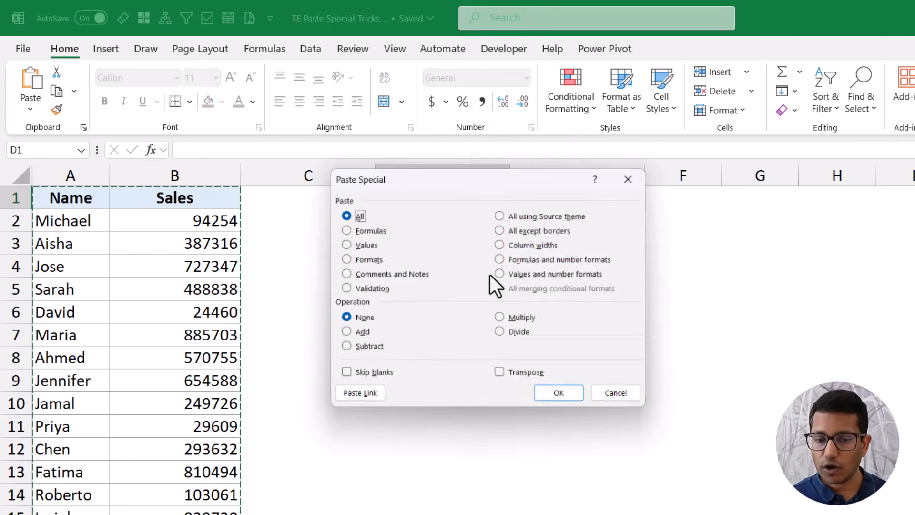
pyautogui.click(637, 177)
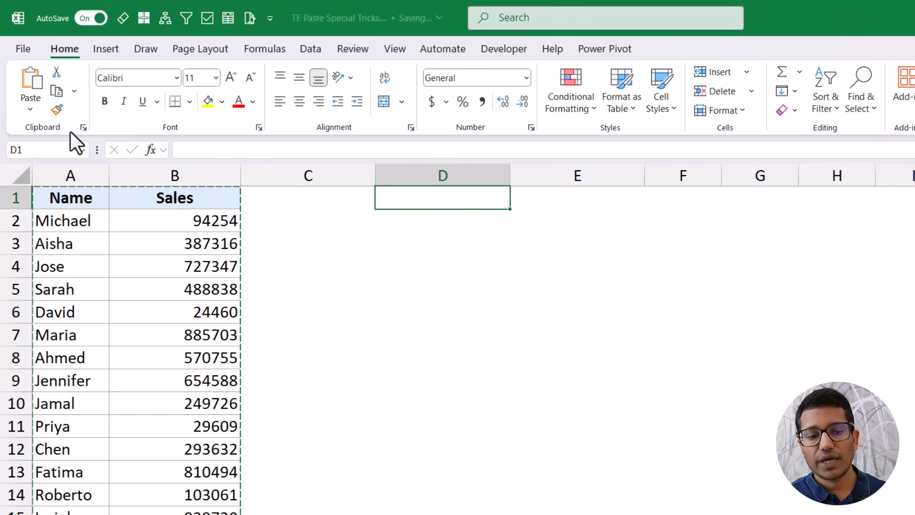
pyautogui.click(28, 113)
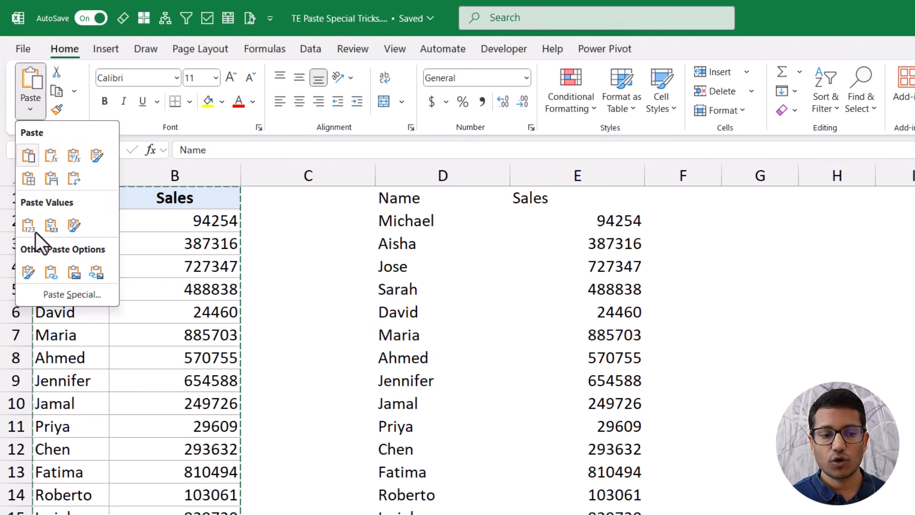
pyautogui.click(69, 298)
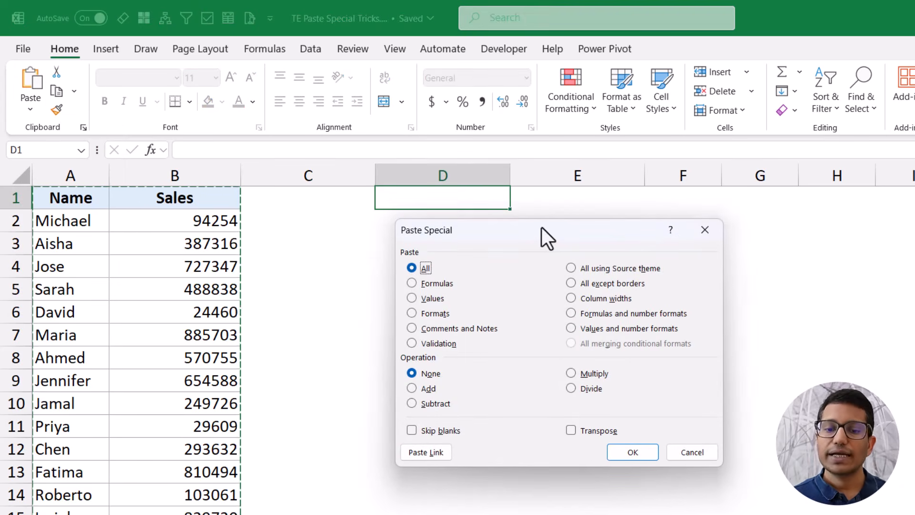
pyautogui.click(702, 230)
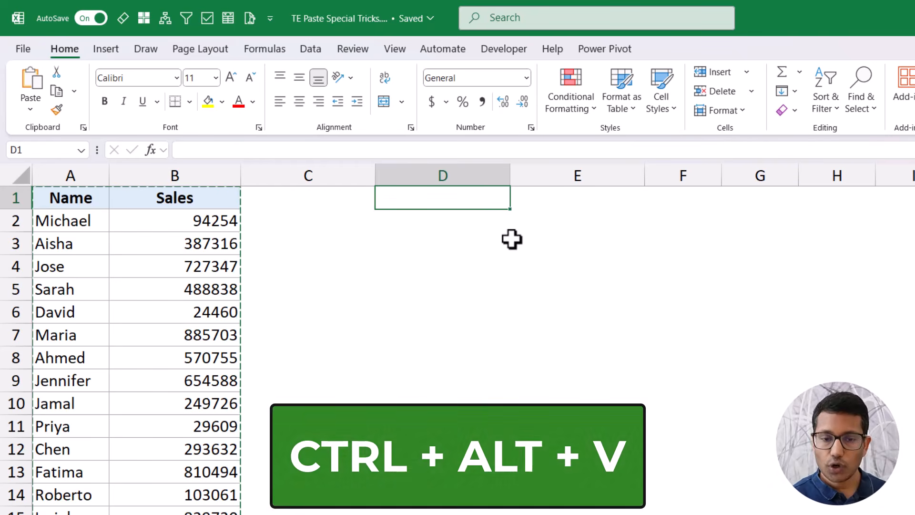
pyautogui.hotkey('ctrl', 'alt', 'v')
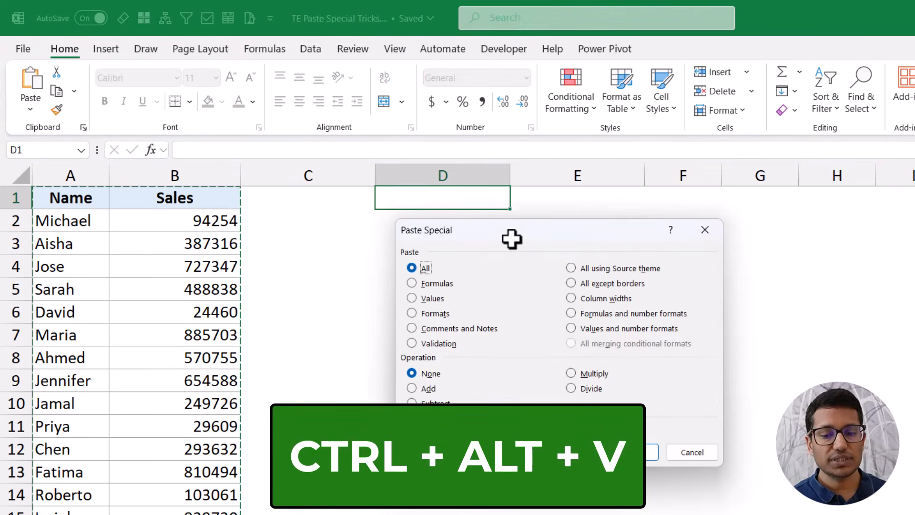
pyautogui.click(708, 236)
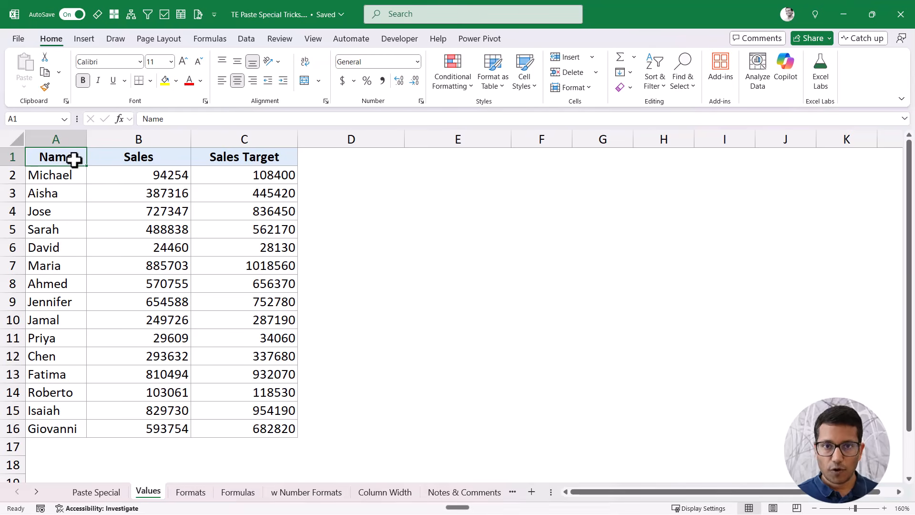
# Copy the table A1:C16 on the Values sheet, try a regular paste at E1, and undo it.
pyautogui.click(271, 175)
pyautogui.hotkey('ctrl', 'shift', 'Down')
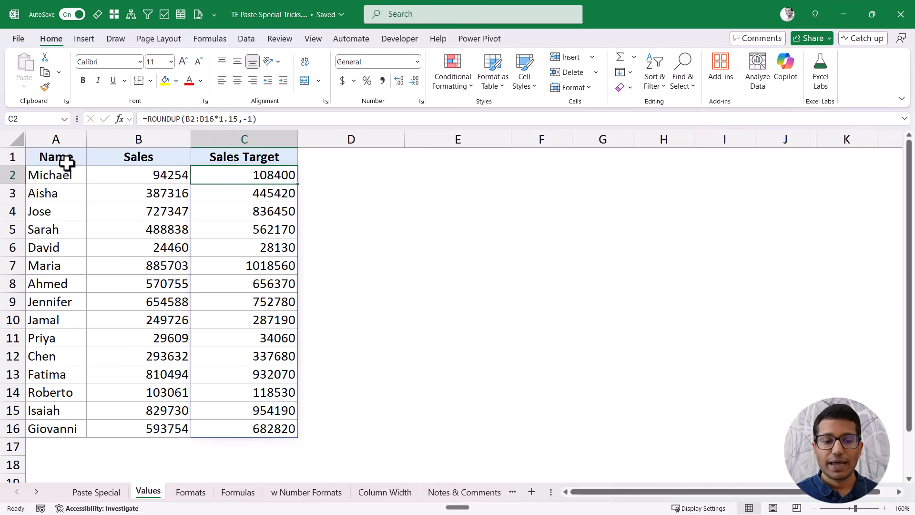
pyautogui.moveTo(67, 163); pyautogui.dragTo(250, 425)
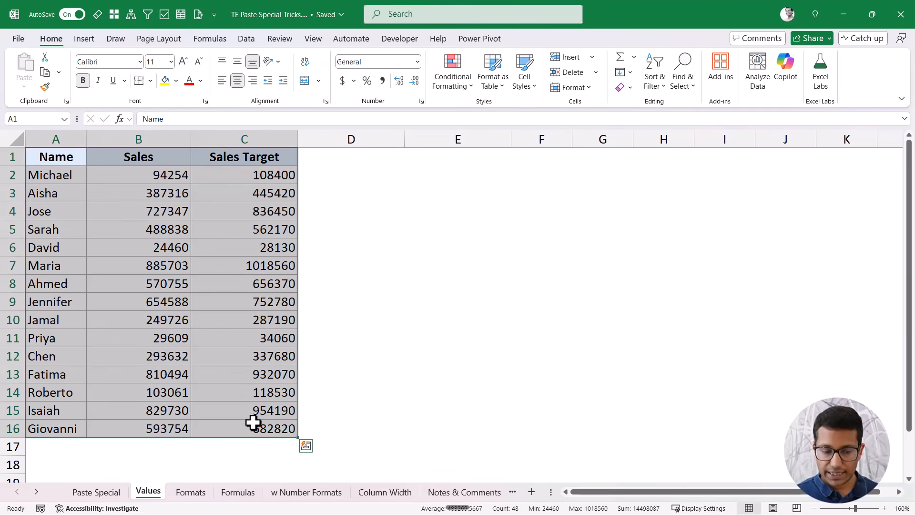
pyautogui.hotkey('ctrl', 'c')
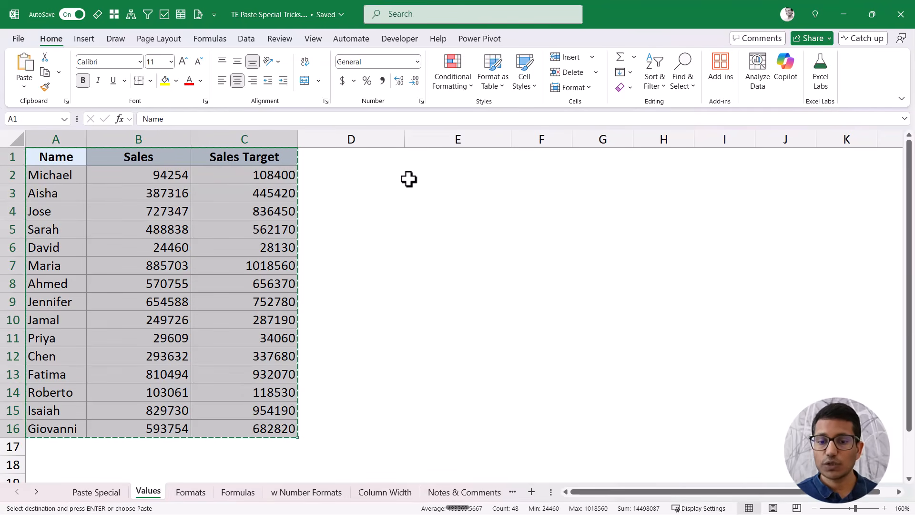
pyautogui.click(438, 157)
pyautogui.hotkey('ctrl', 'v')
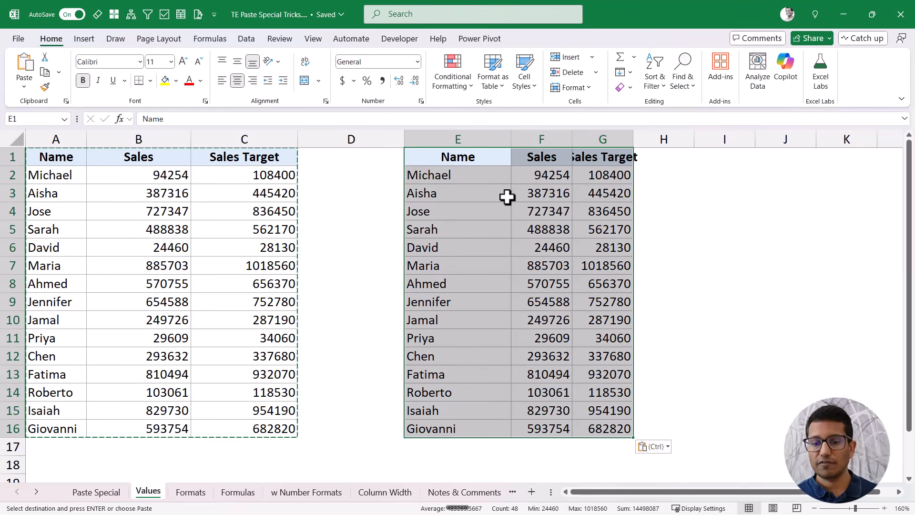
pyautogui.hotkey('ctrl', 'z')
# Use Paste Special with the Values option to paste the copied table A1:C16 at E1.
pyautogui.press('Left')
pyautogui.press('Left')
pyautogui.press('Left')
pyautogui.press('Left')
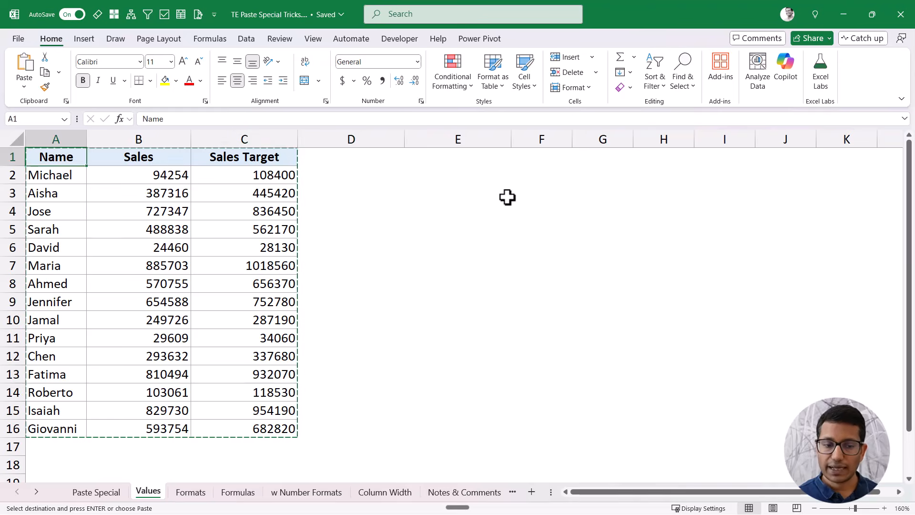
pyautogui.hotkey('ctrl', 'v')
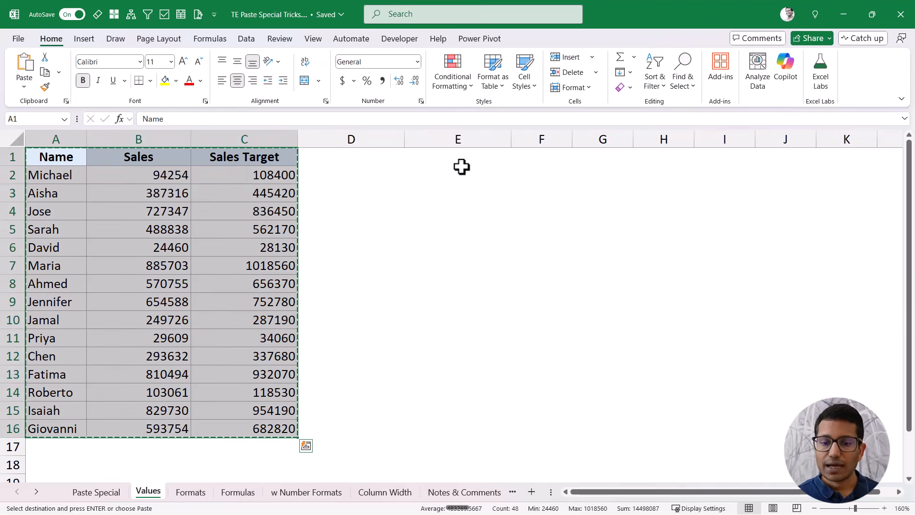
pyautogui.click(461, 162)
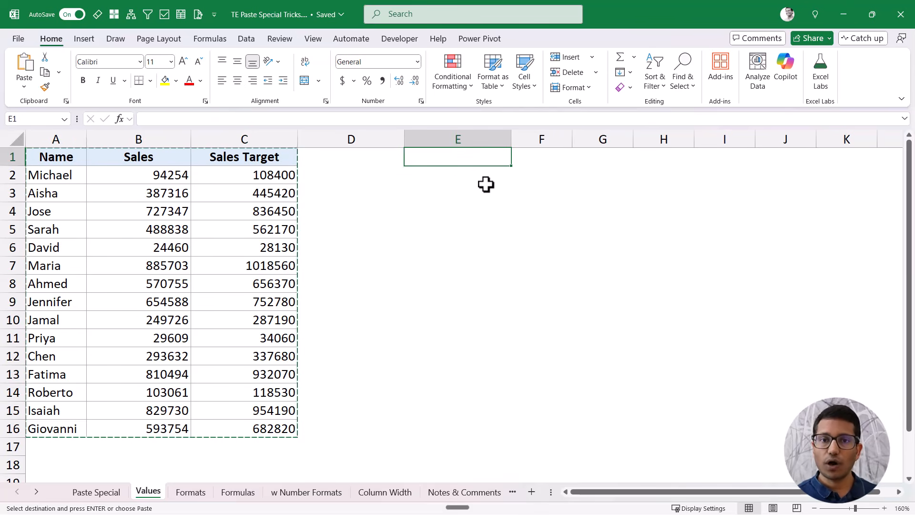
pyautogui.hotkey('alt', 'e')
pyautogui.press('s')
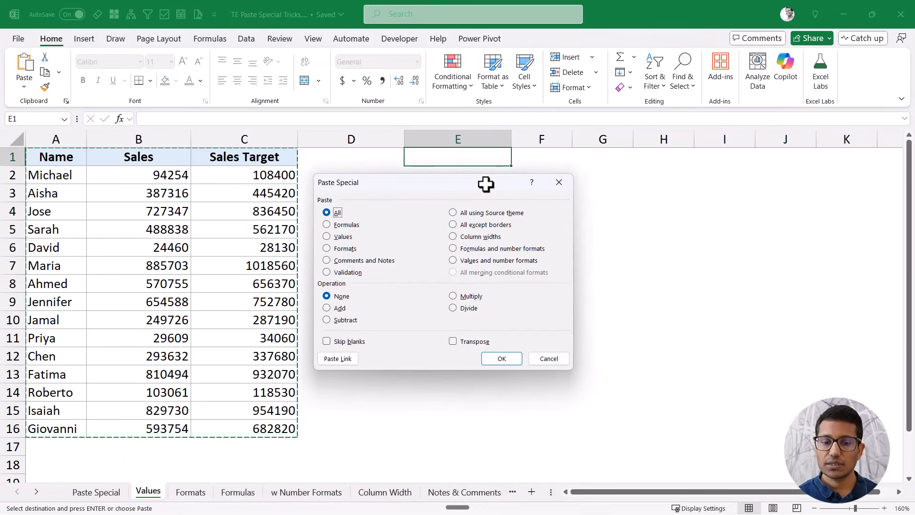
pyautogui.click(343, 237)
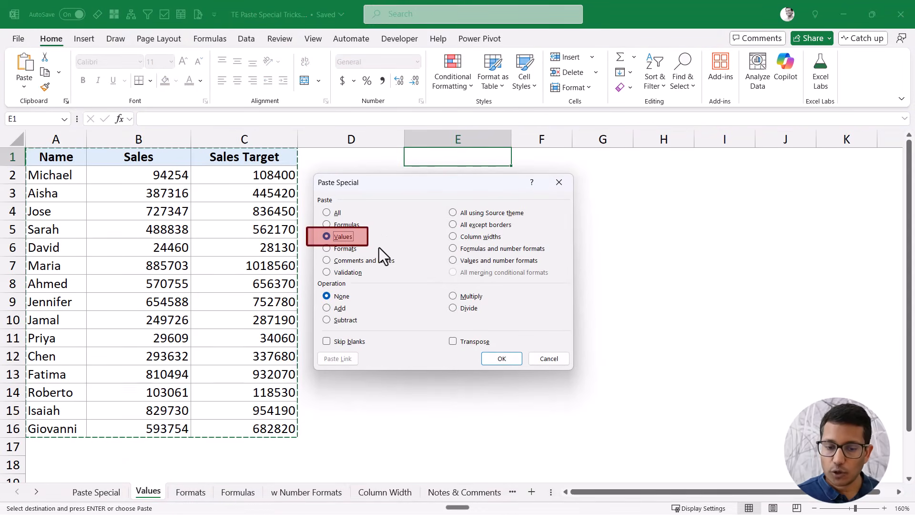
pyautogui.click(498, 359)
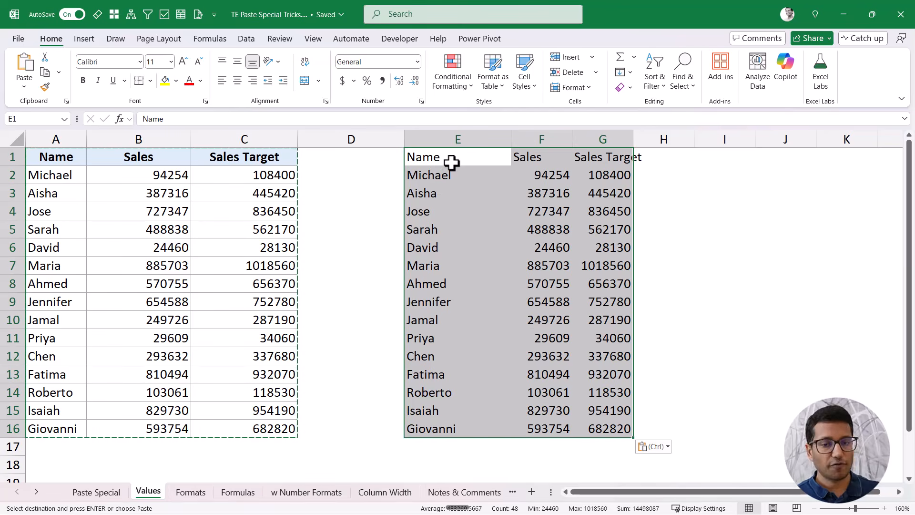
# Check the content of cell G2 and clear the pasted range E1:G16.
pyautogui.click(602, 179)
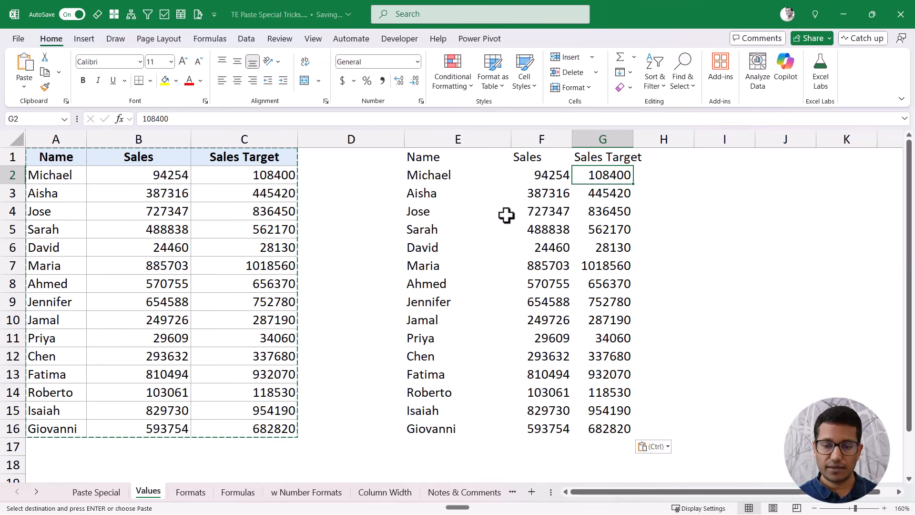
pyautogui.press('Up')
pyautogui.hotkey('ctrl', 'Left')
pyautogui.hotkey('ctrl', 'shift', 'Down')
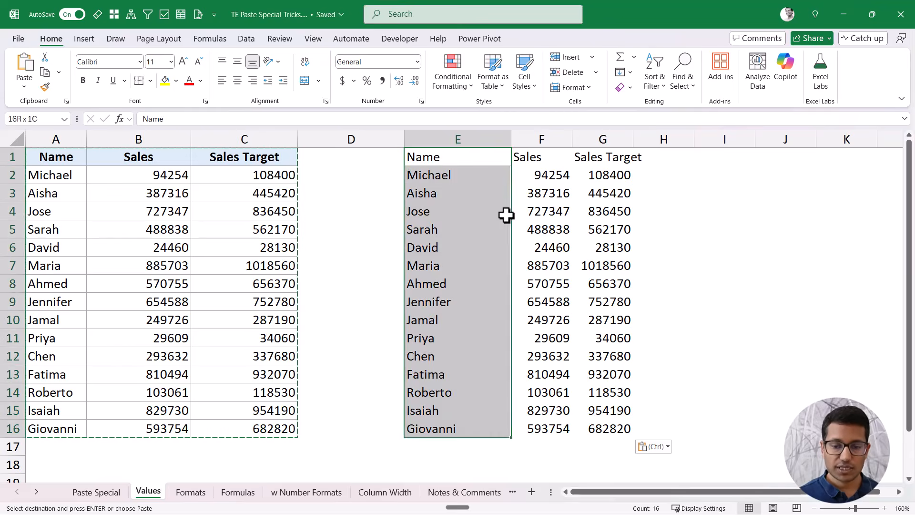
pyautogui.hotkey('ctrl', 'shift', 'Right')
pyautogui.press('Delete')
# Copy the table A1:C16 again, paste it at E1 through Paste Special as Values, and undo that paste.
pyautogui.hotkey('ctrl', 'Left')
pyautogui.hotkey('ctrl', 'Left')
pyautogui.hotkey('ctrl', 'shift', 'Down')
pyautogui.hotkey('ctrl', 'shift', 'Right')
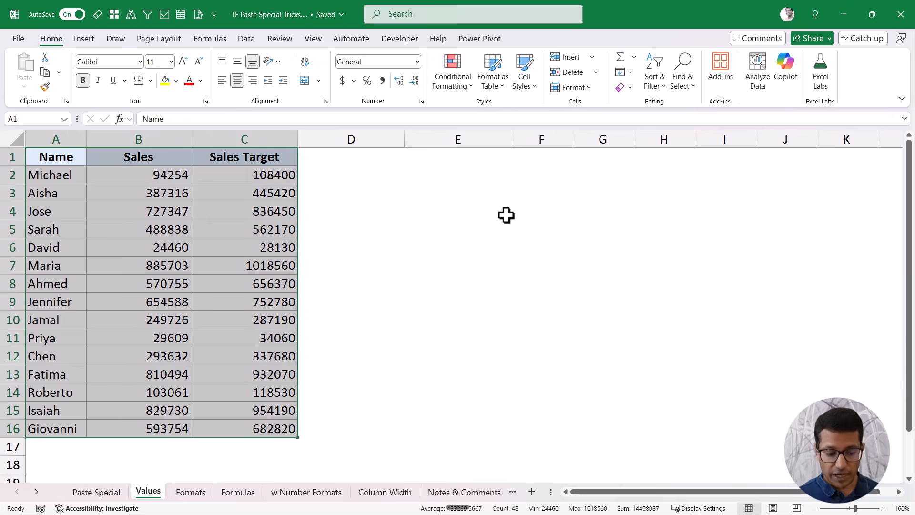
pyautogui.hotkey('ctrl', 'c')
pyautogui.press('Right')
pyautogui.press('Right')
pyautogui.press('Right')
pyautogui.press('Right')
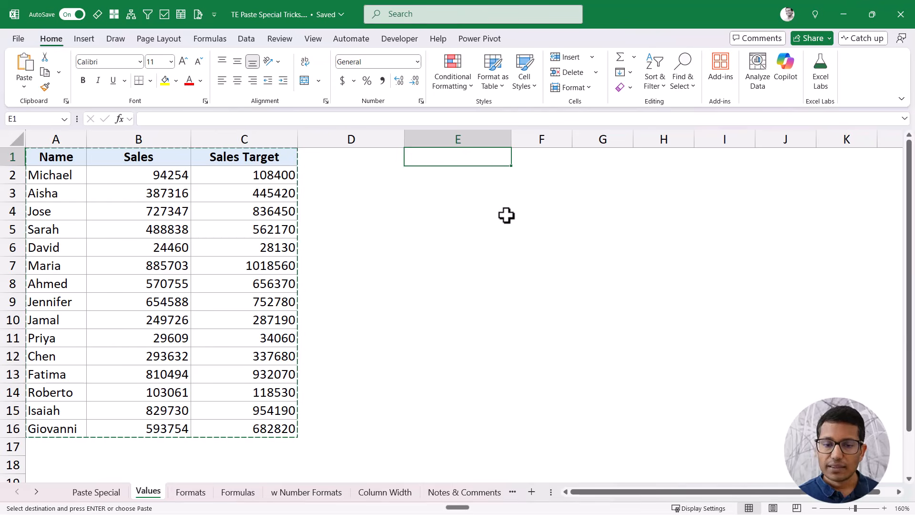
pyautogui.hotkey('alt', 'e')
pyautogui.press('s')
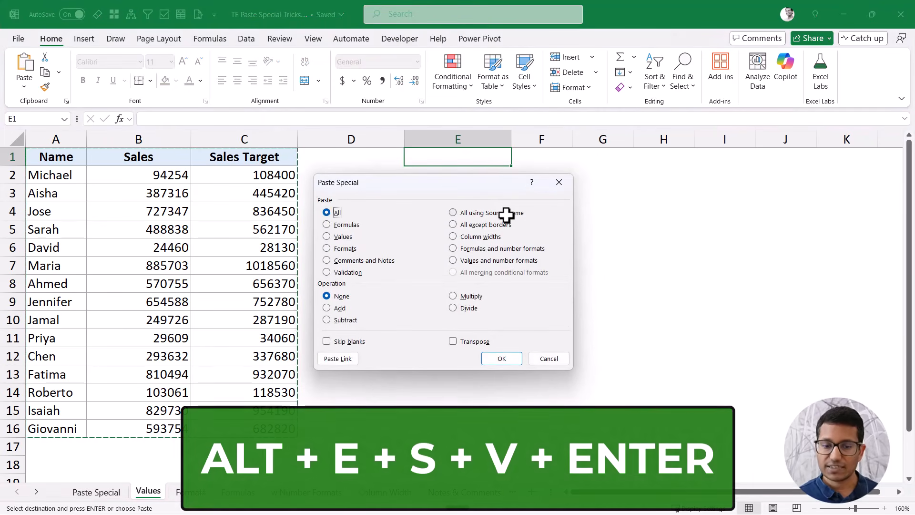
pyautogui.press('v')
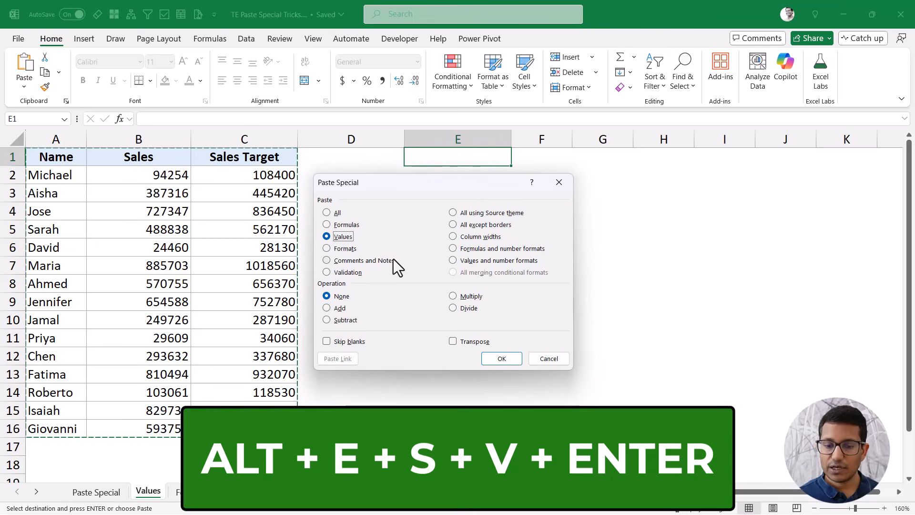
pyautogui.press('Return')
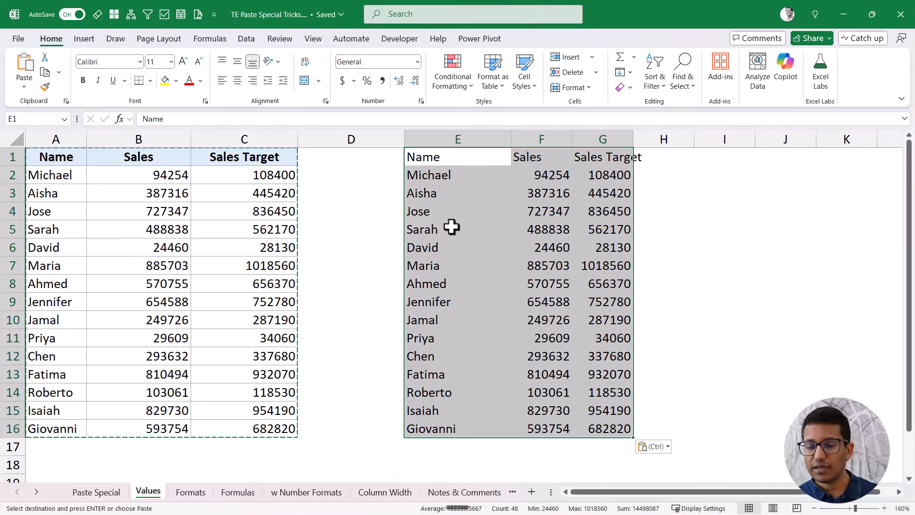
pyautogui.hotkey('ctrl', 'z')
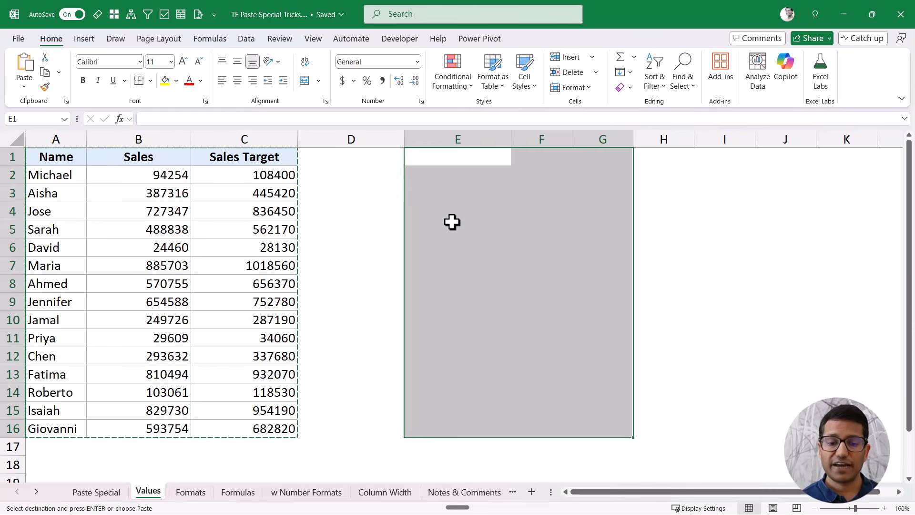
# Paste the copied table at E1 as values directly, without the Paste Special dialog, and clear the pasted cells.
pyautogui.press('Left')
pyautogui.press('Right')
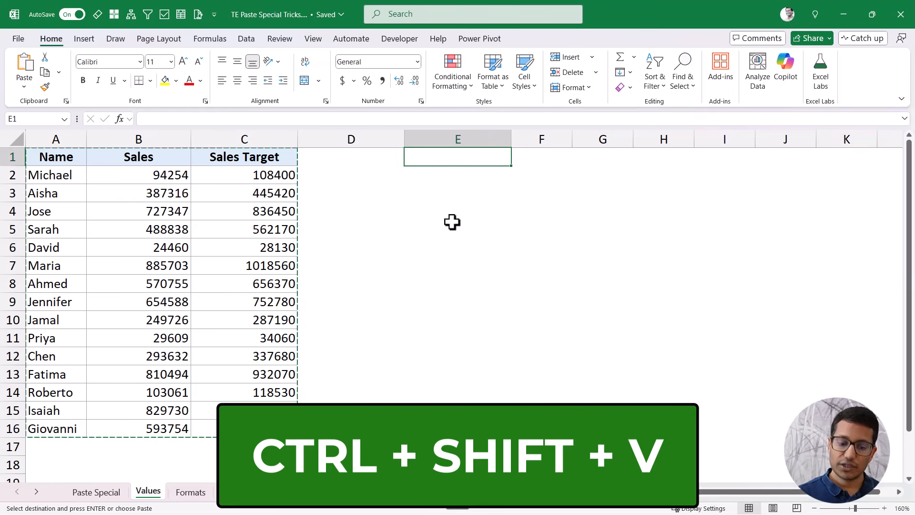
pyautogui.hotkey('ctrl', 'shift', 'v')
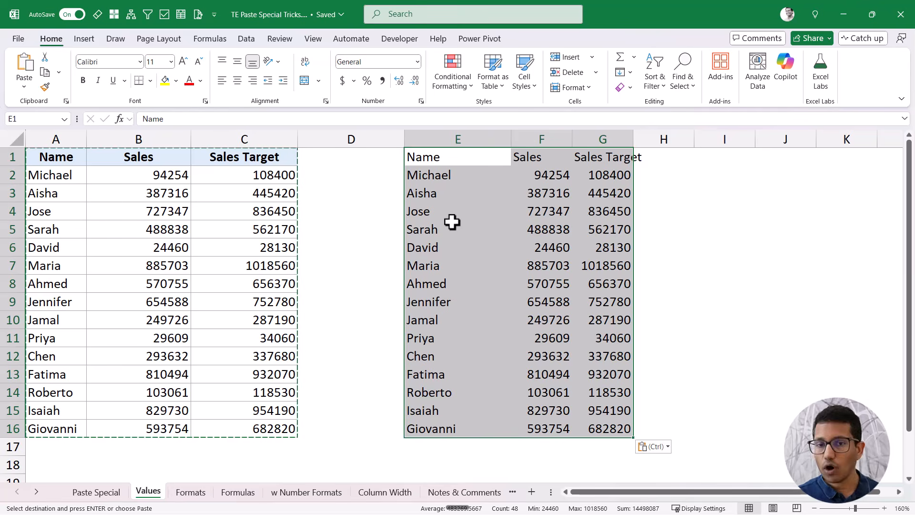
pyautogui.press('Delete')
# Copy the table A1:C16 again and paste it at E1 with the Values paste option offered for the cell.
pyautogui.hotkey('ctrl', 'Home')
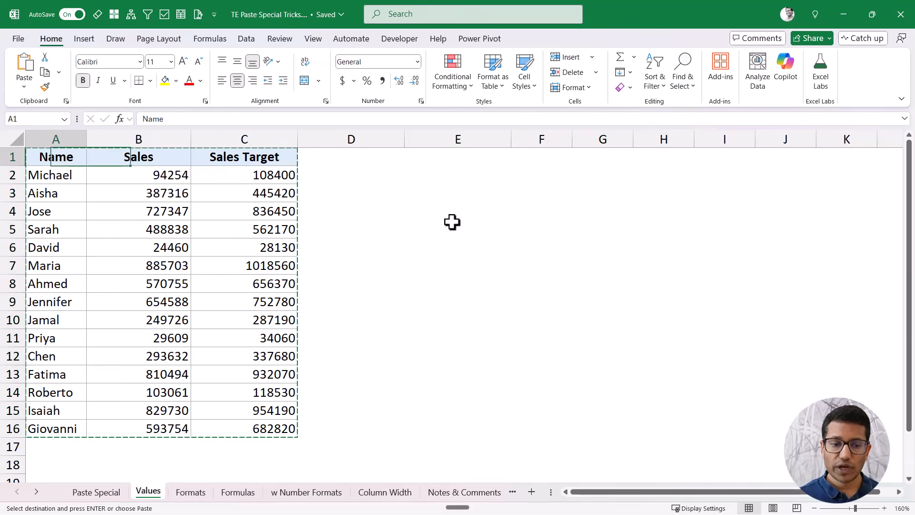
pyautogui.hotkey('ctrl', 'shift', 'Down')
pyautogui.hotkey('ctrl', 'shift', 'Right')
pyautogui.press('Escape')
pyautogui.hotkey('ctrl', 'c')
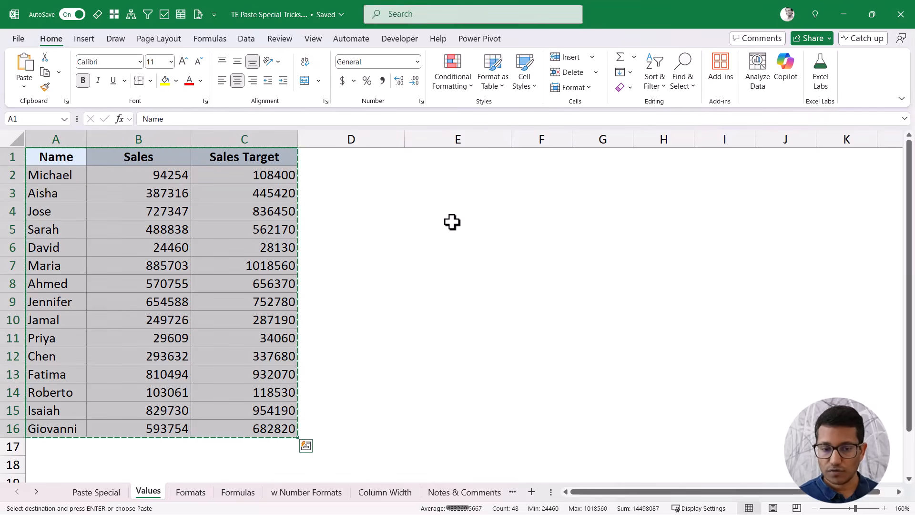
pyautogui.click(454, 158)
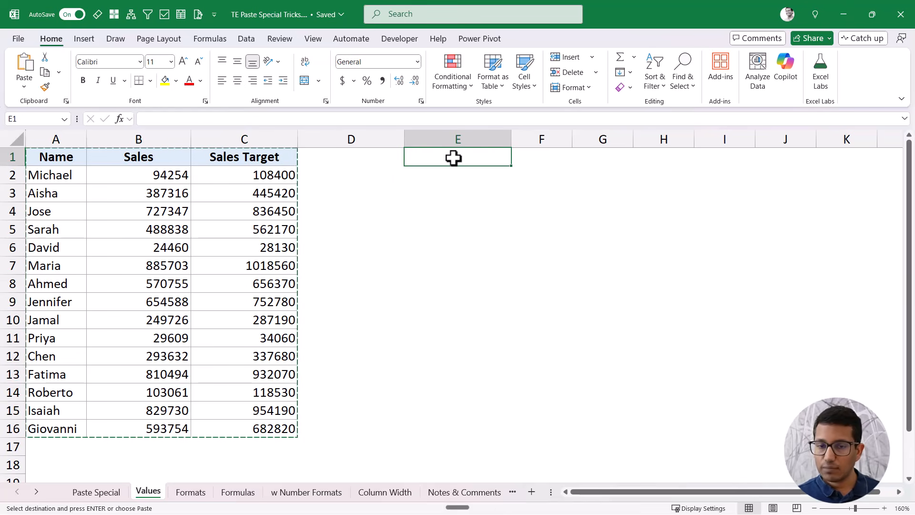
pyautogui.rightClick(454, 158)
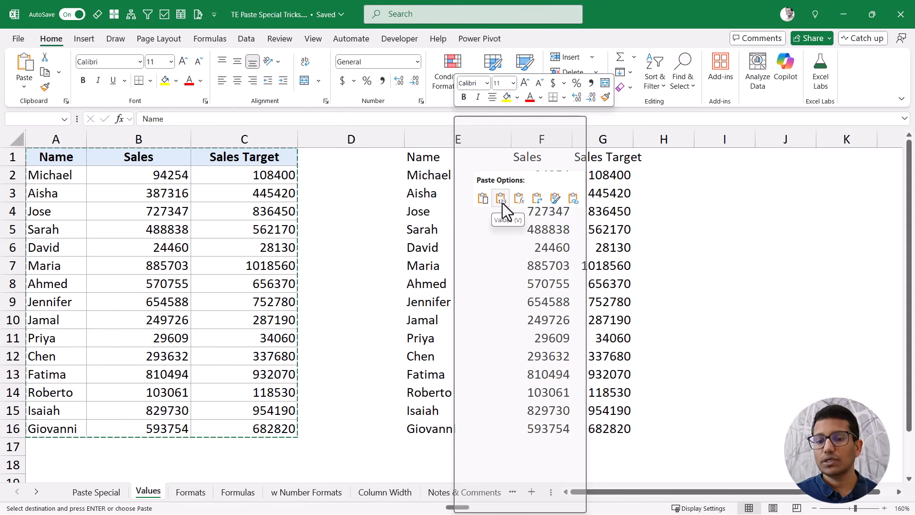
pyautogui.click(502, 203)
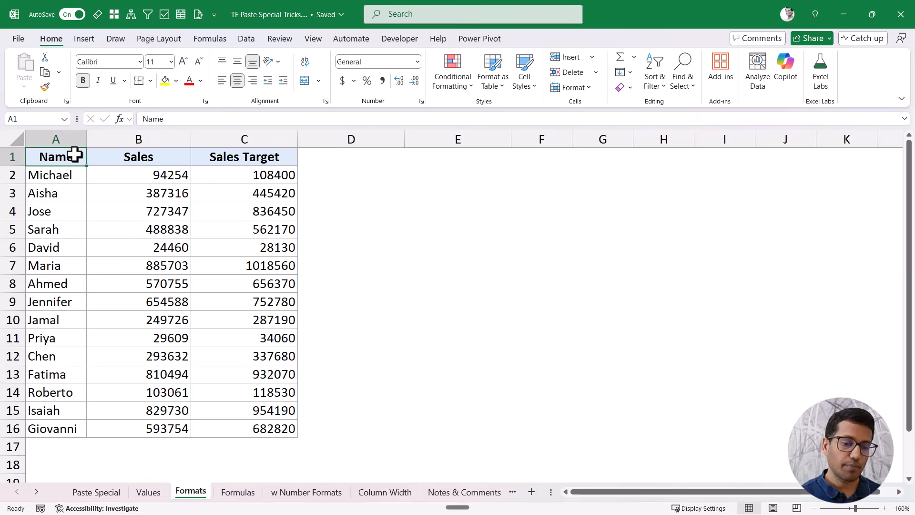
# Copy the table A1:C16 on the Formats sheet and paste only its formatting at E1 through Paste Special with Formats.
pyautogui.hotkey('ctrl', 'shift', 'Down')
pyautogui.hotkey('ctrl', 'shift', 'Right')
pyautogui.hotkey('ctrl', 'c')
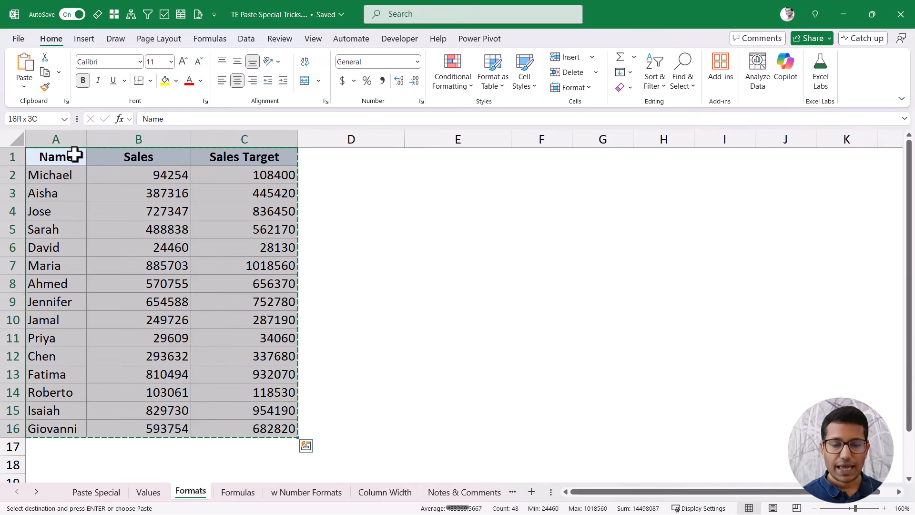
pyautogui.click(437, 157)
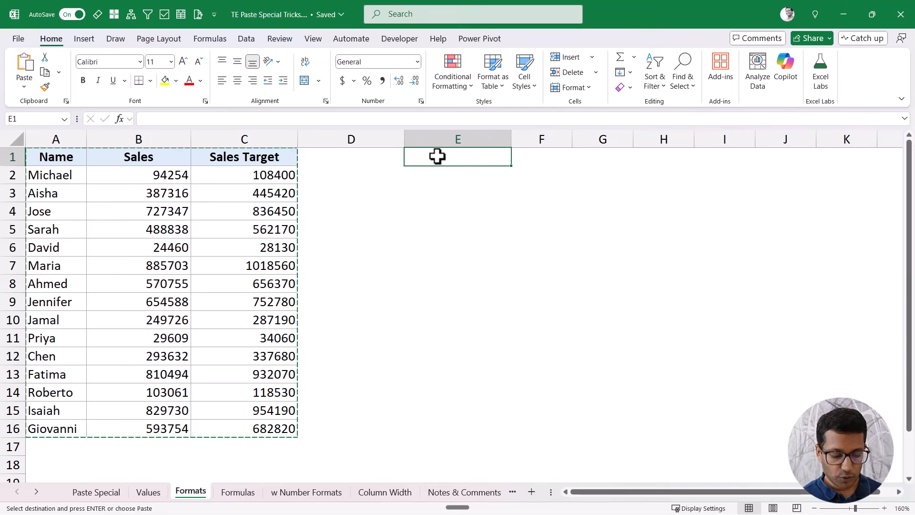
pyautogui.press('alt')
pyautogui.hotkey('ctrl', 'alt', 'v')
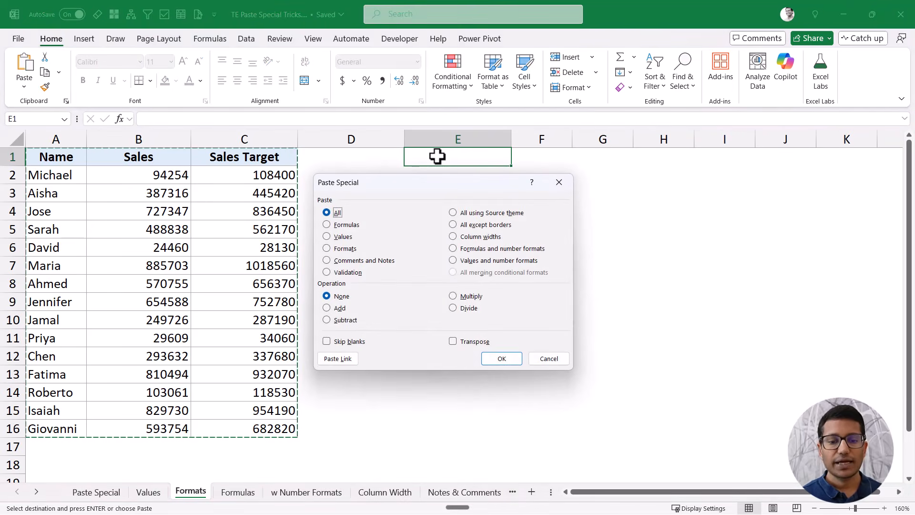
pyautogui.click(343, 249)
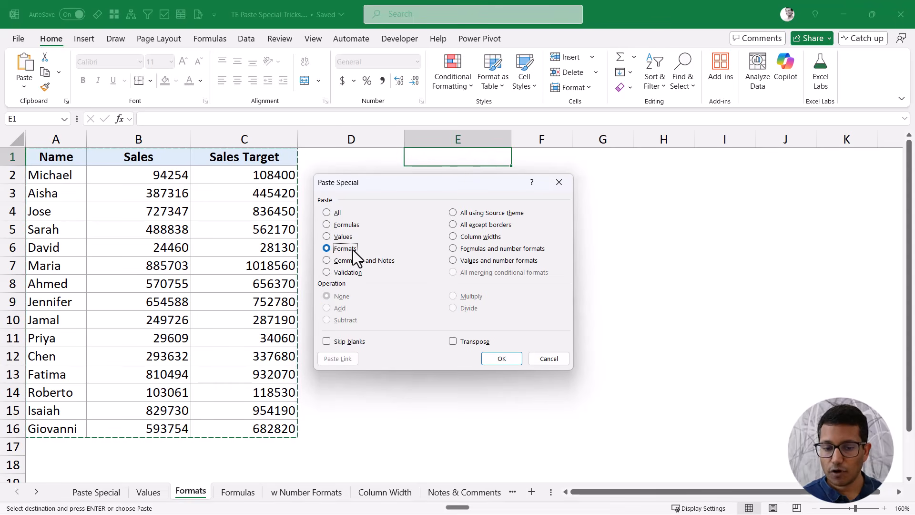
pyautogui.click(496, 361)
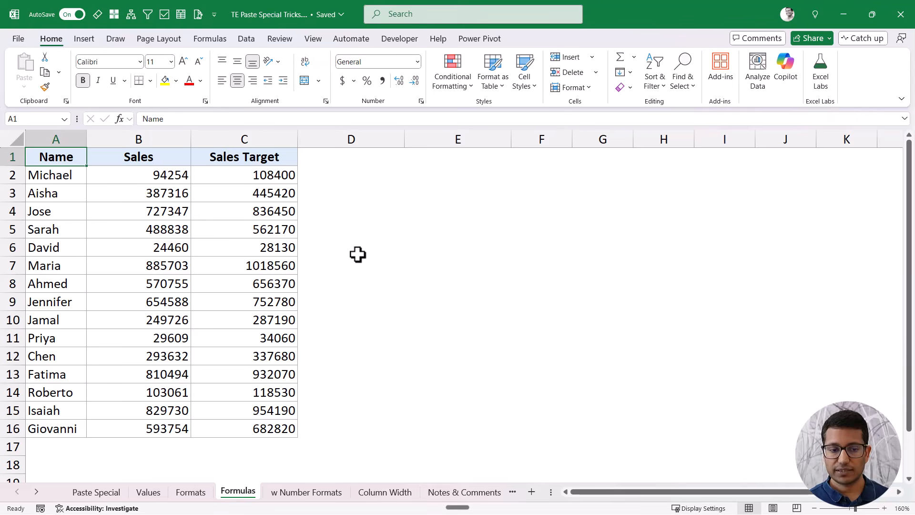
# Copy the table A1:C16 on the Formulas sheet and paste it at E1 through Paste Special with Formulas.
pyautogui.click(268, 177)
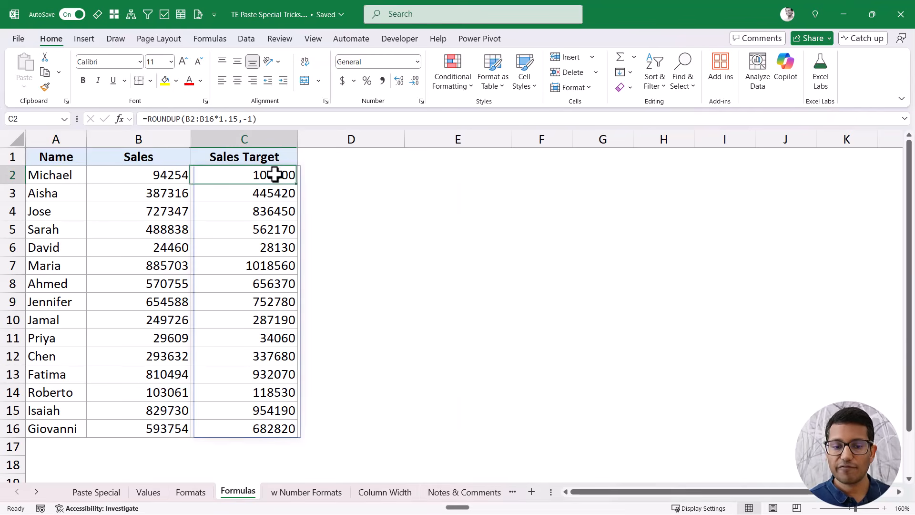
pyautogui.click(79, 160)
pyautogui.hotkey('ctrl', 'shift', 'Down')
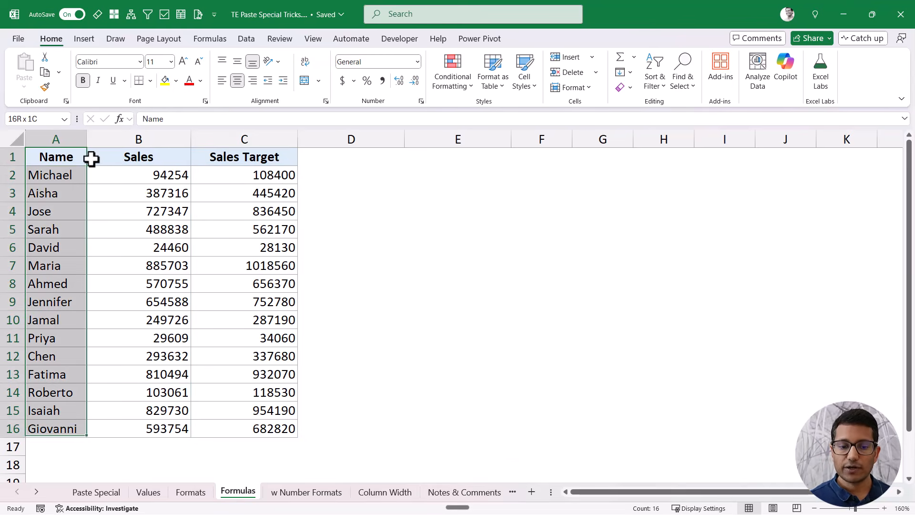
pyautogui.hotkey('ctrl', 'shift', 'Right')
pyautogui.hotkey('ctrl', 'c')
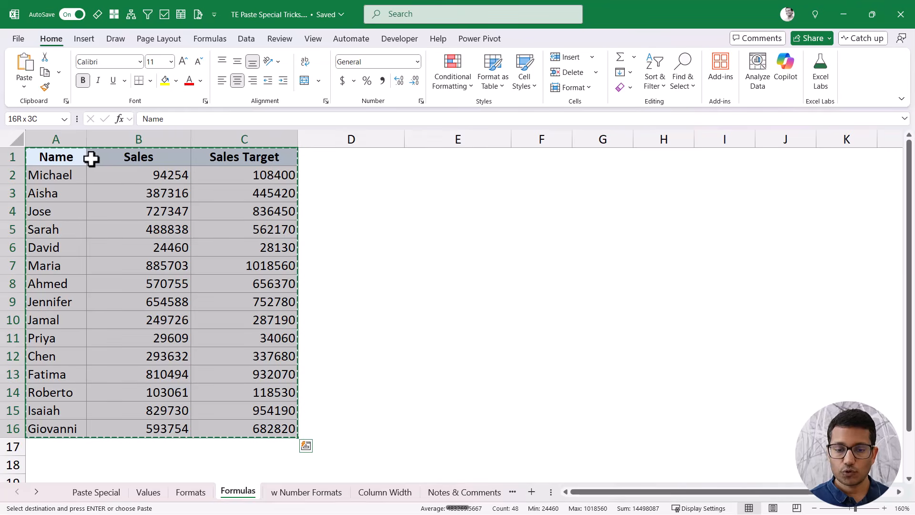
pyautogui.click(451, 155)
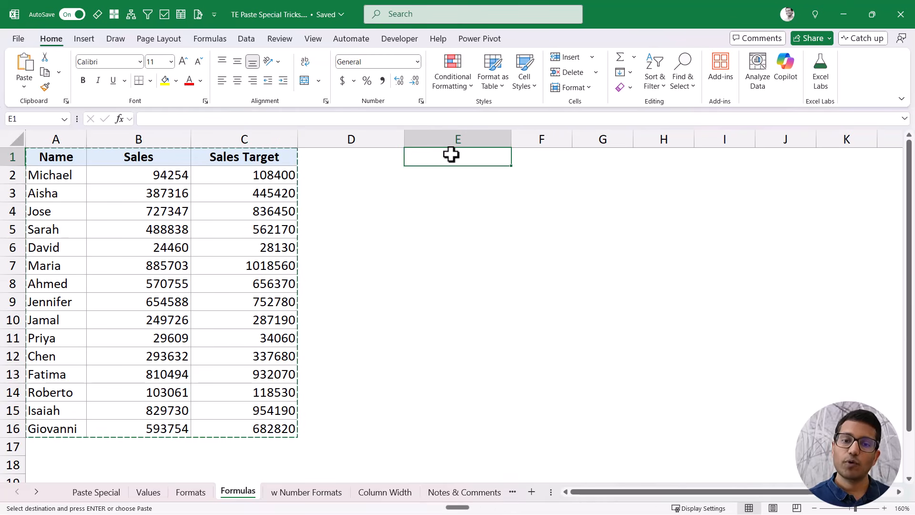
pyautogui.hotkey('ctrl', 'alt', 'v')
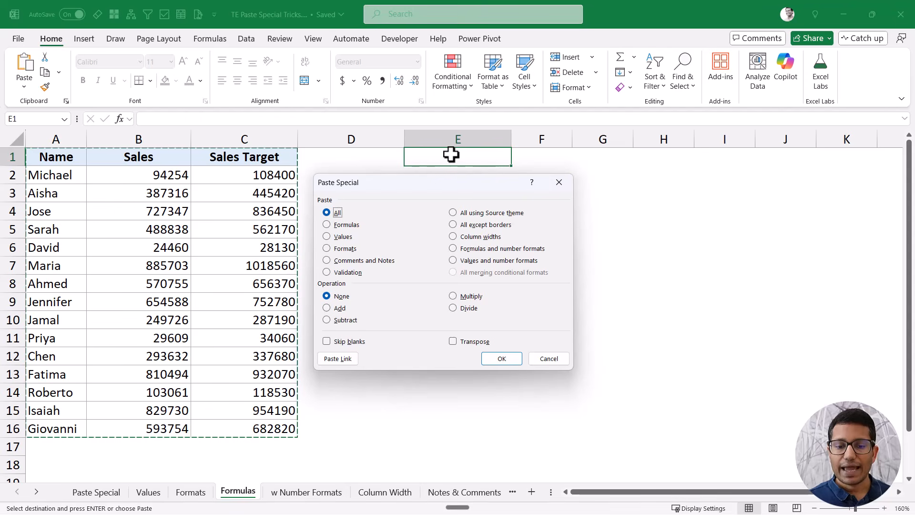
pyautogui.click(343, 227)
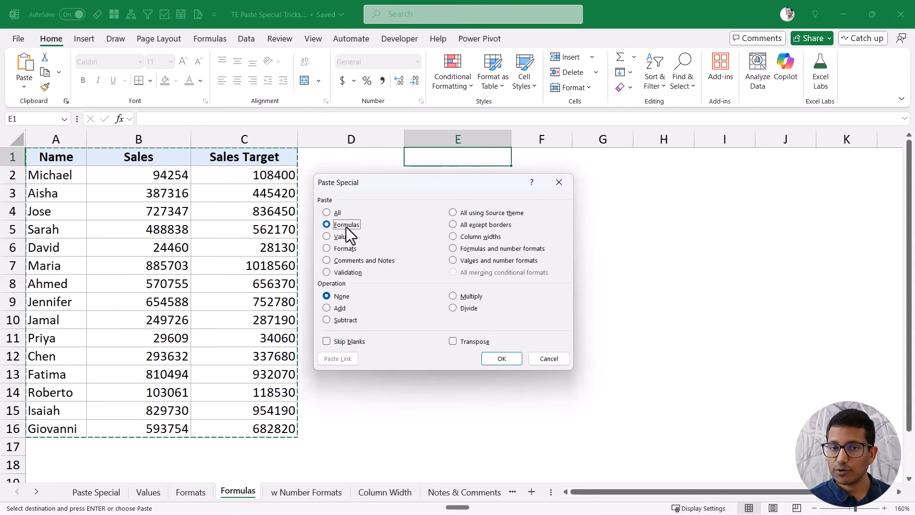
pyautogui.click(496, 360)
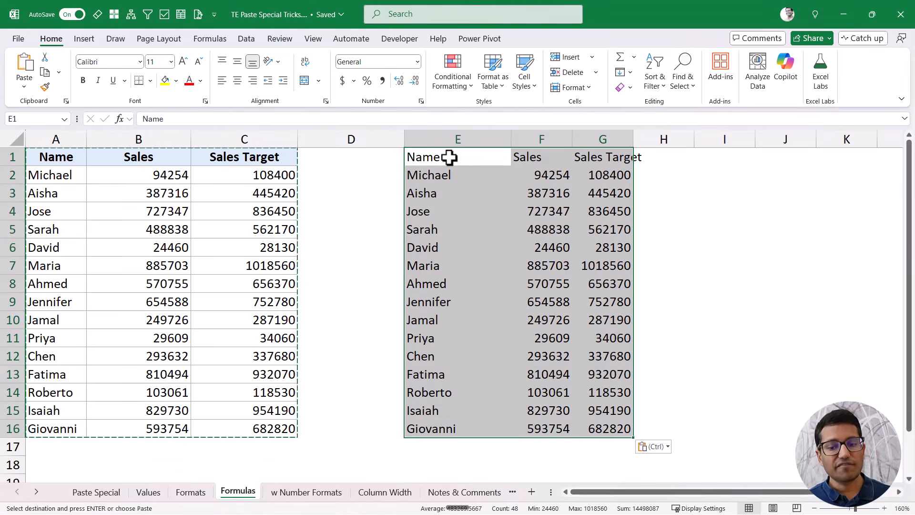
# Inspect the pasted cells and compare the formulas and referenced ranges of C2 and G2 without changing them.
pyautogui.click(477, 160)
pyautogui.click(472, 182)
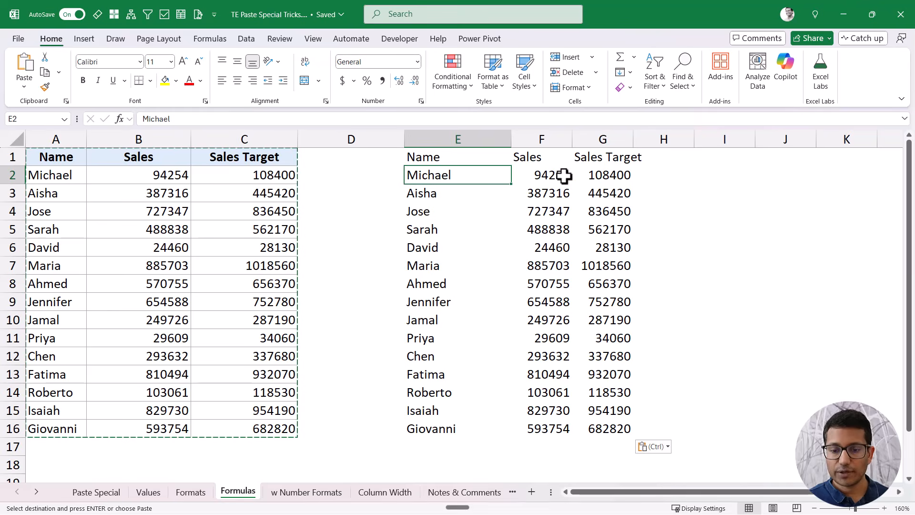
pyautogui.click(601, 175)
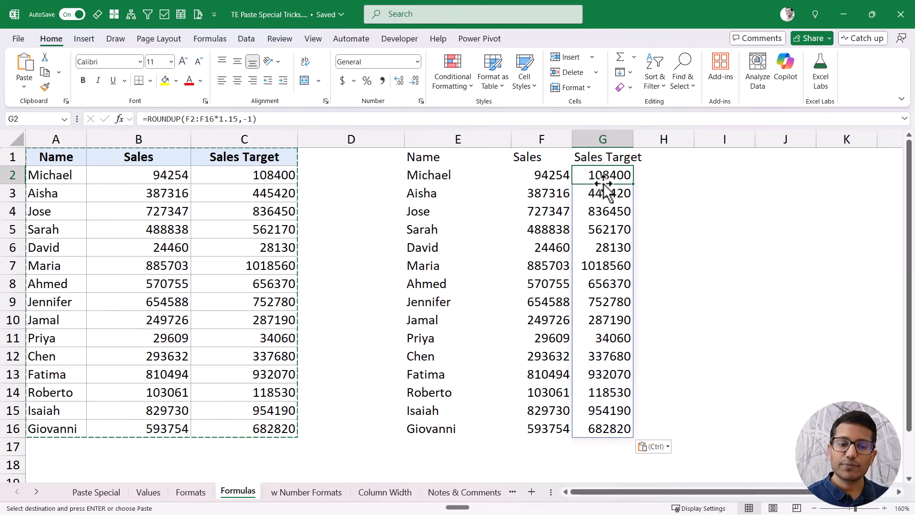
pyautogui.press('Escape')
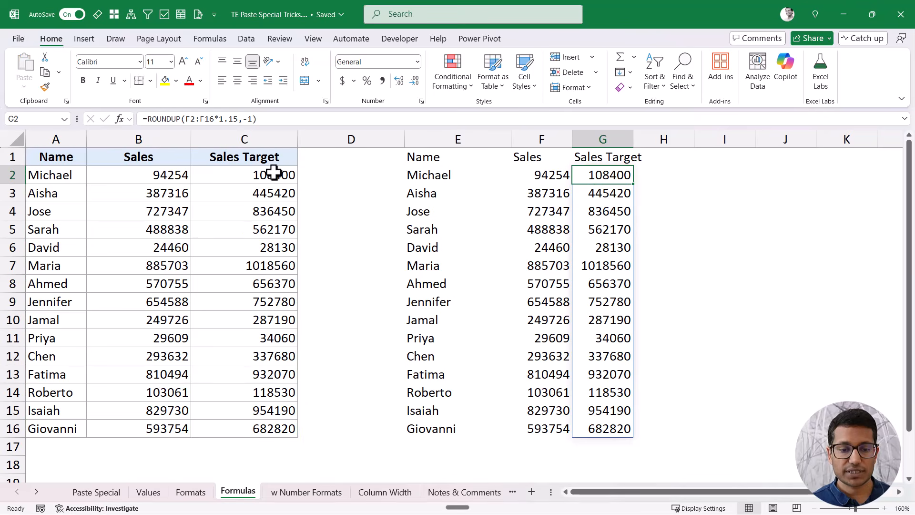
pyautogui.click(273, 175)
pyautogui.press('F2')
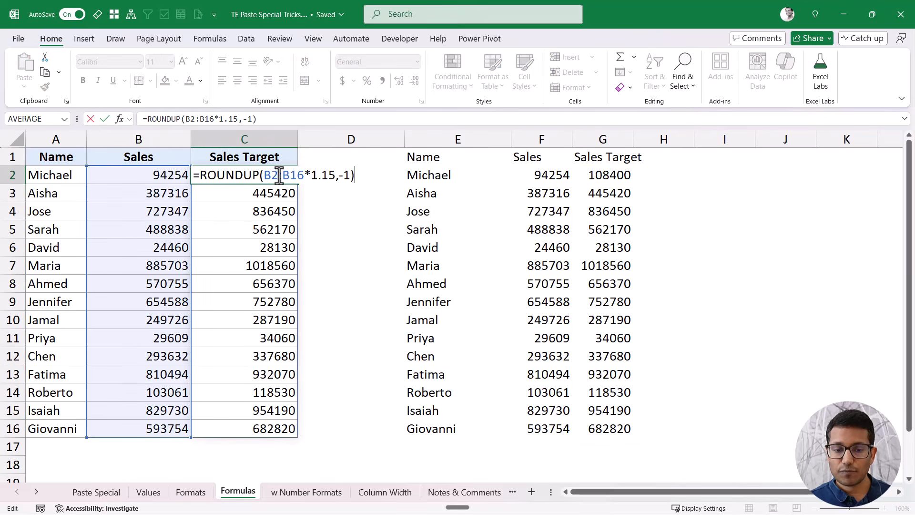
pyautogui.press('Escape')
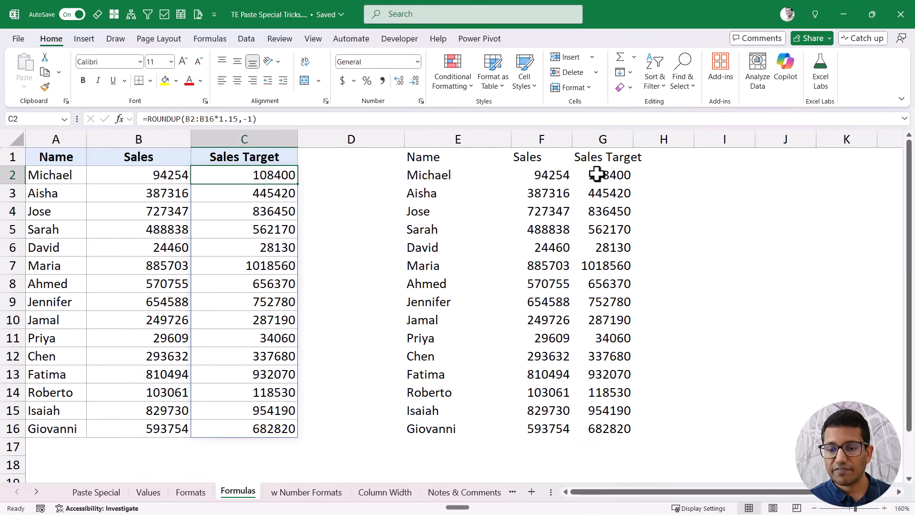
pyautogui.click(597, 175)
pyautogui.press('F2')
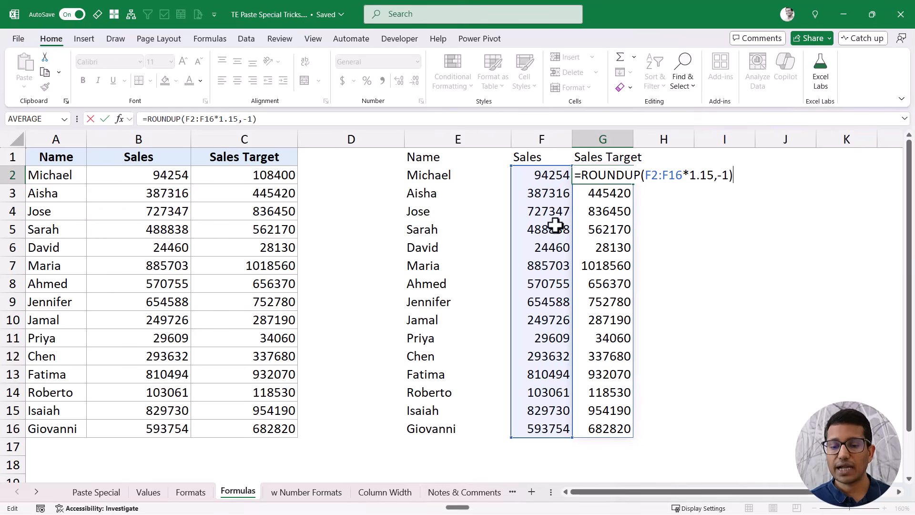
pyautogui.press('Escape')
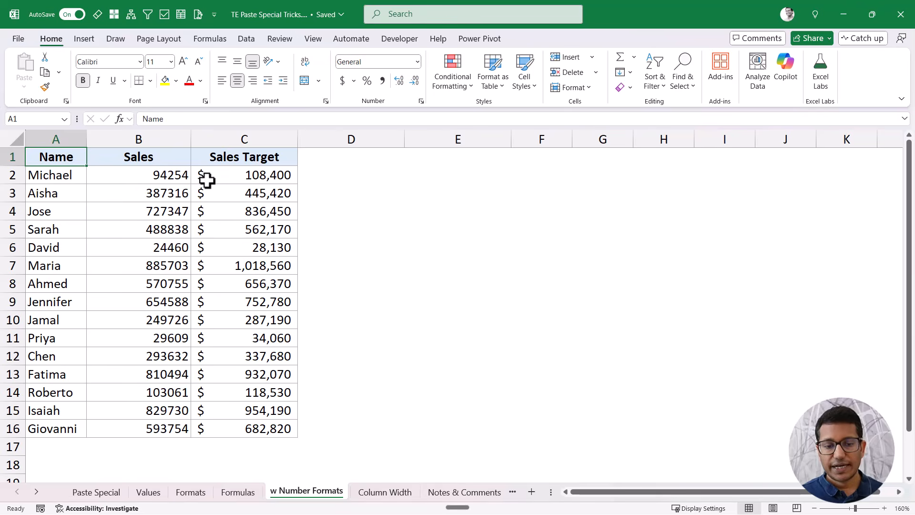
# Copy the table A1:C16 on the w Number Formats sheet and paste it at E1 through Paste Special with Values and number formats.
pyautogui.moveTo(206, 180); pyautogui.dragTo(241, 417)
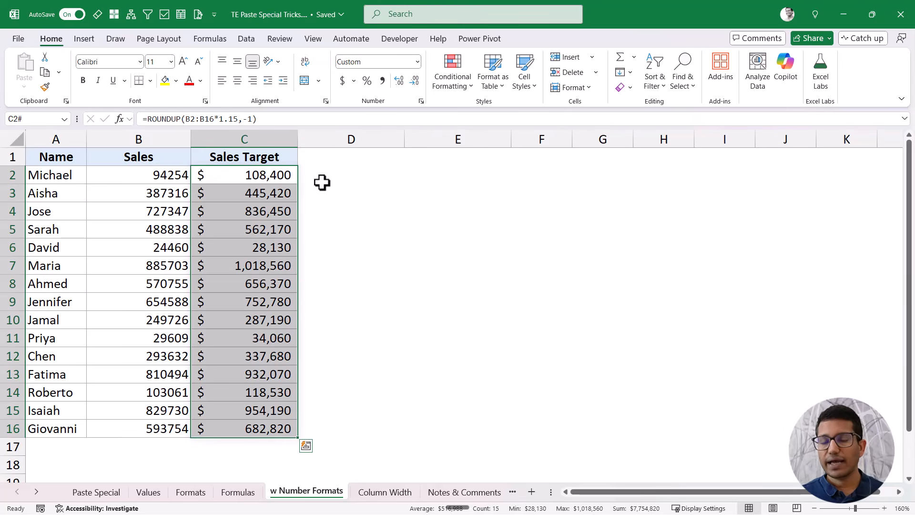
pyautogui.moveTo(76, 158); pyautogui.dragTo(251, 424)
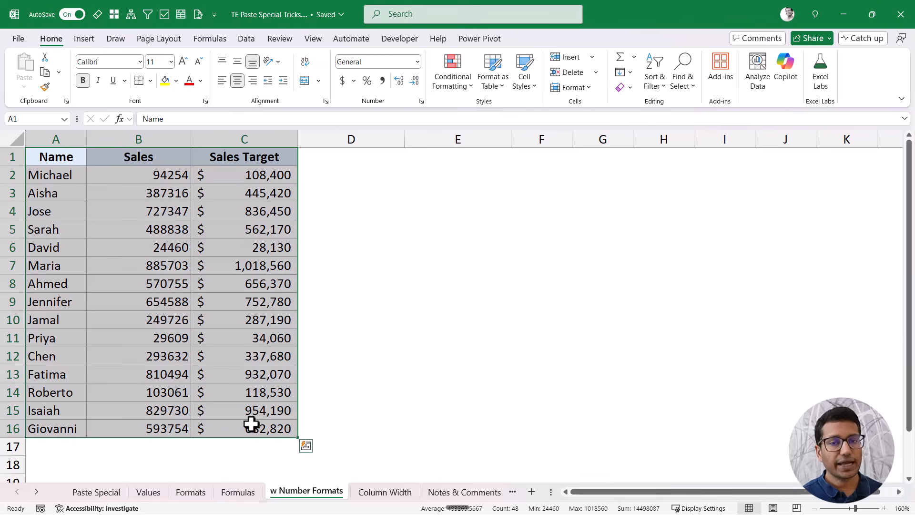
pyautogui.hotkey('ctrl', 'c')
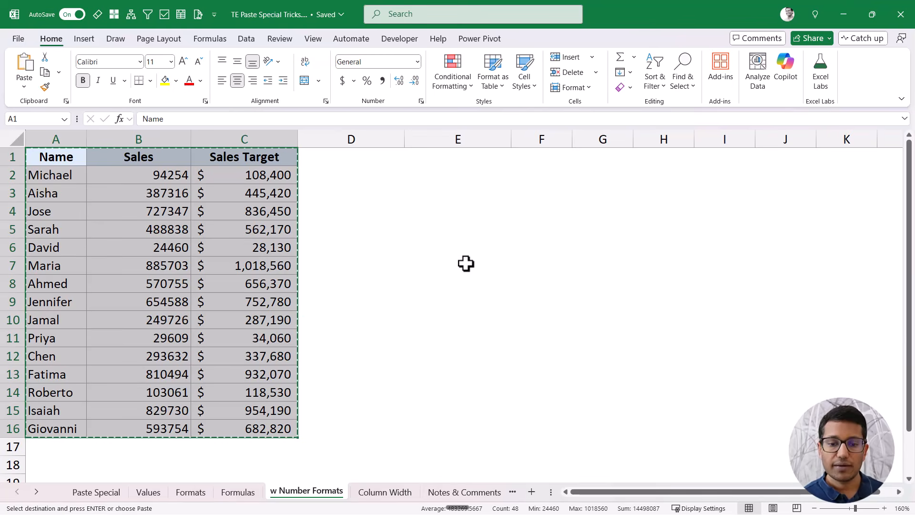
pyautogui.click(451, 157)
pyautogui.hotkey('alt', 'e')
pyautogui.press('s')
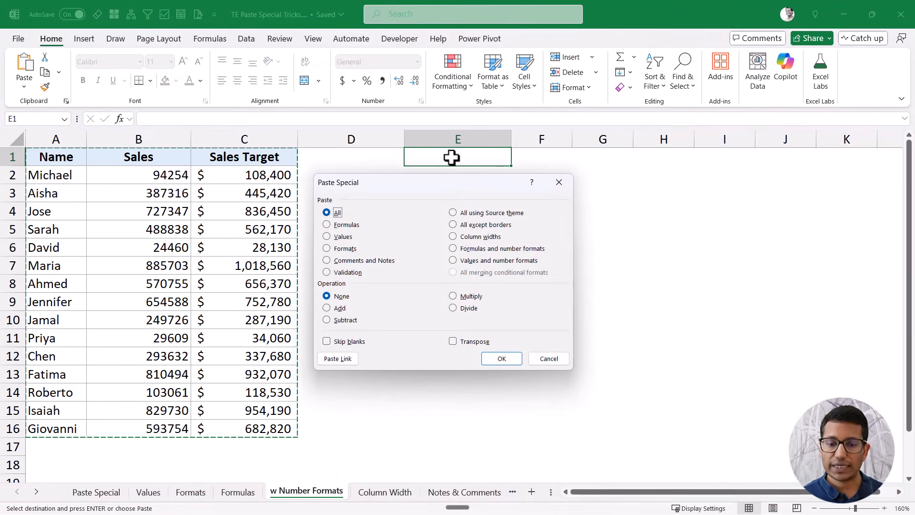
pyautogui.click(470, 262)
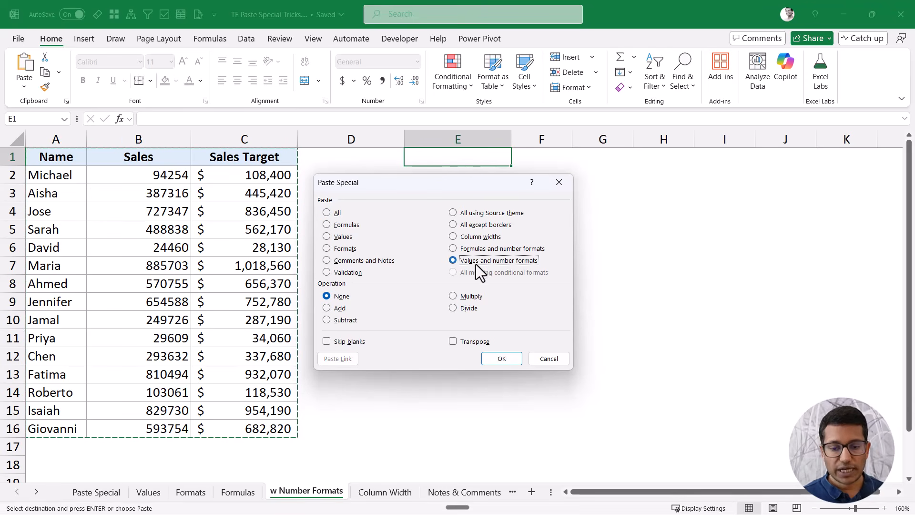
pyautogui.click(500, 359)
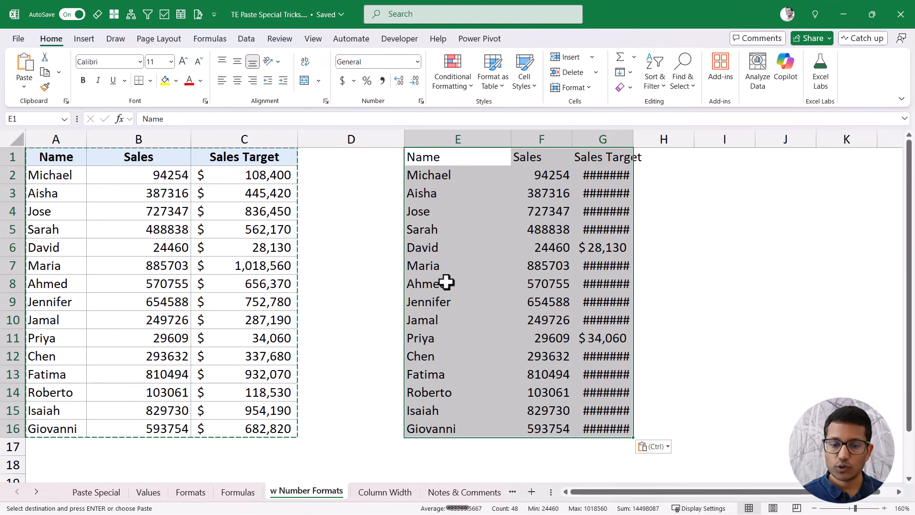
# Widen column G to fit its contents, and undo both the widening and the paste at E1.
pyautogui.doubleClick(632, 132)
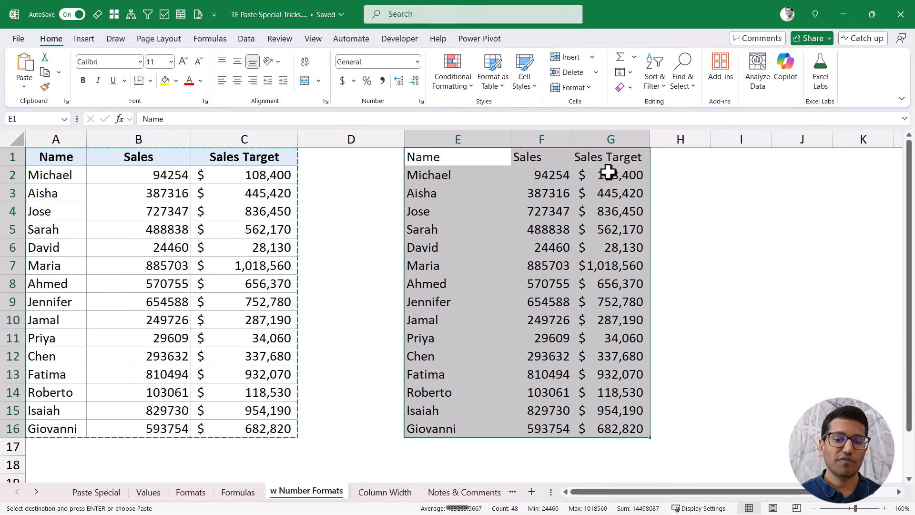
pyautogui.moveTo(601, 178); pyautogui.dragTo(600, 428)
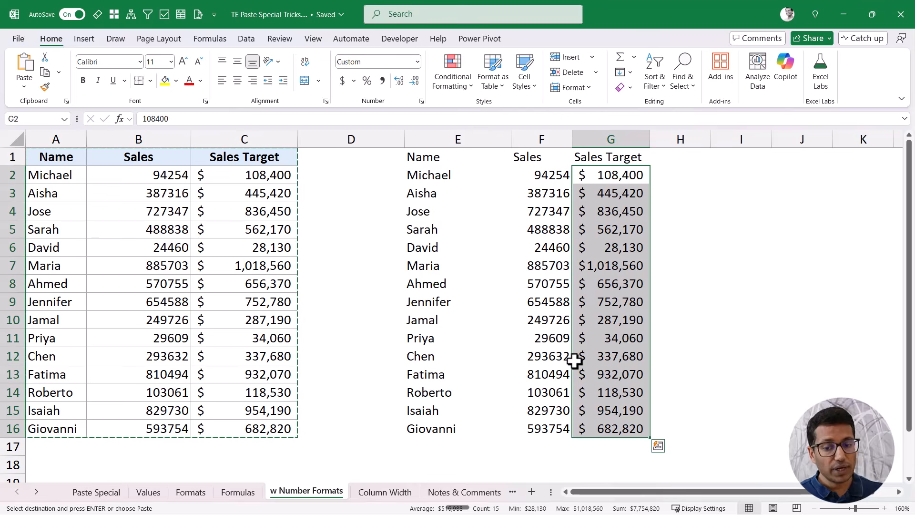
pyautogui.hotkey('ctrl', 'z')
pyautogui.hotkey('ctrl', 'z')
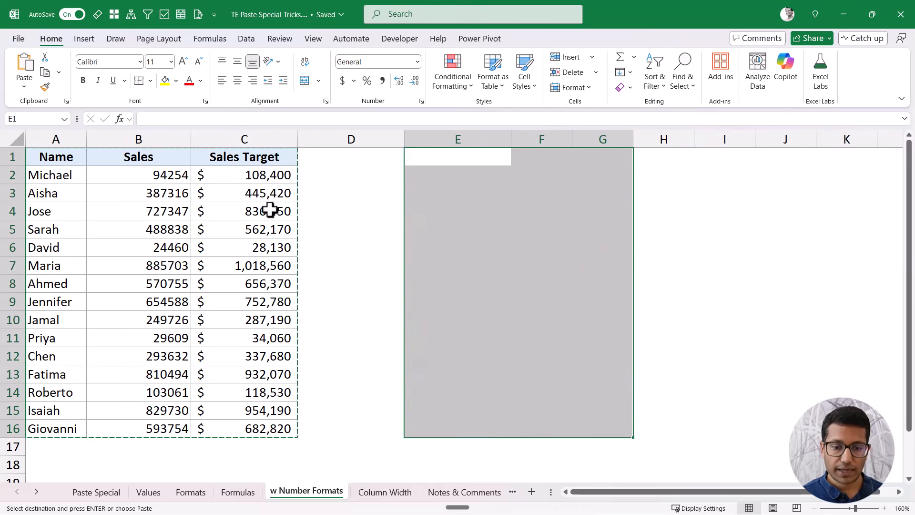
# Copy the table A1:C16, paste it at E1 through Paste Special with Formulas and number formats, and fit column G to its contents.
pyautogui.moveTo(66, 156); pyautogui.dragTo(252, 426)
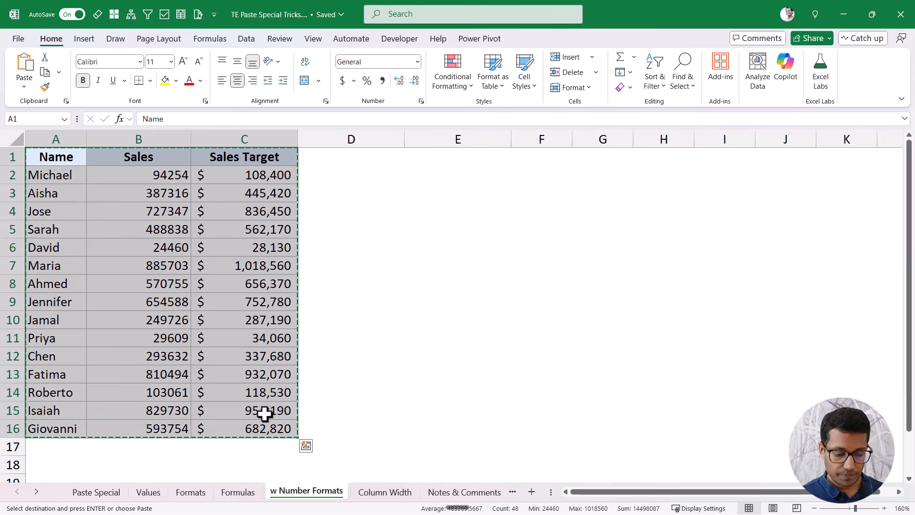
pyautogui.click(457, 149)
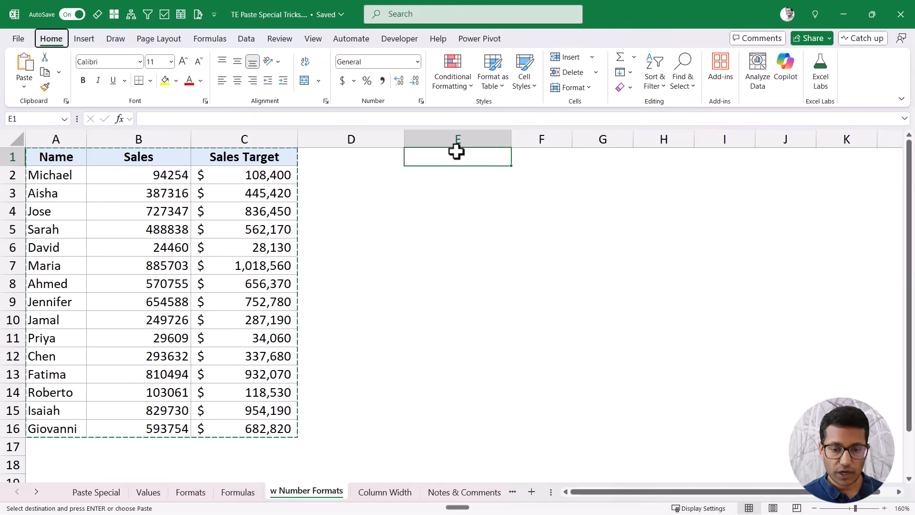
pyautogui.hotkey('ctrl', 'alt', 'v')
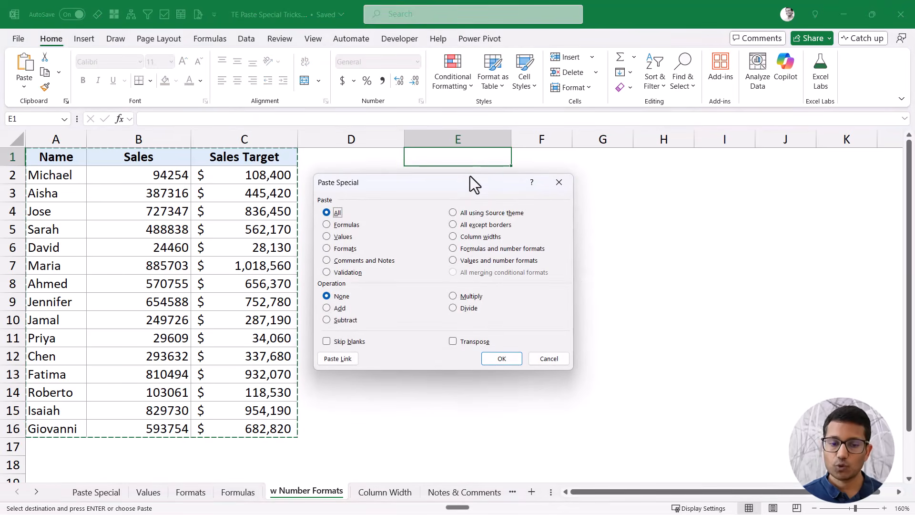
pyautogui.click(465, 249)
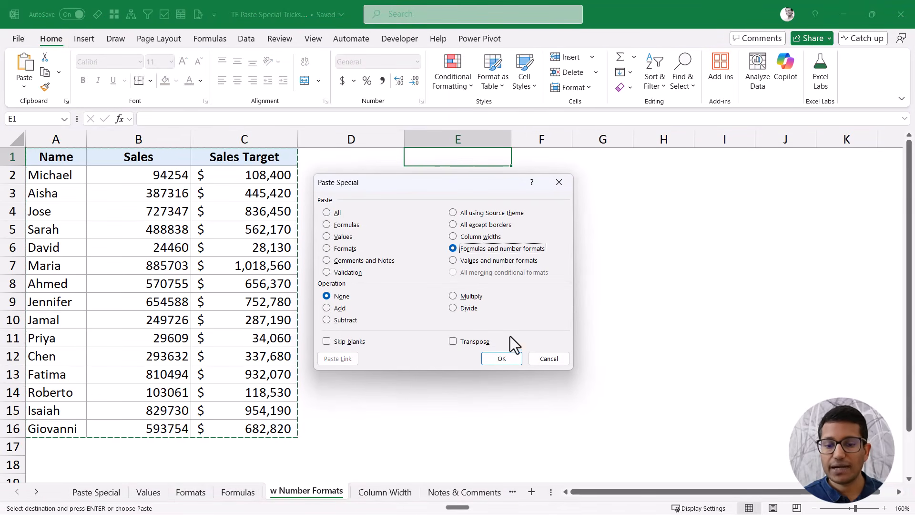
pyautogui.click(503, 360)
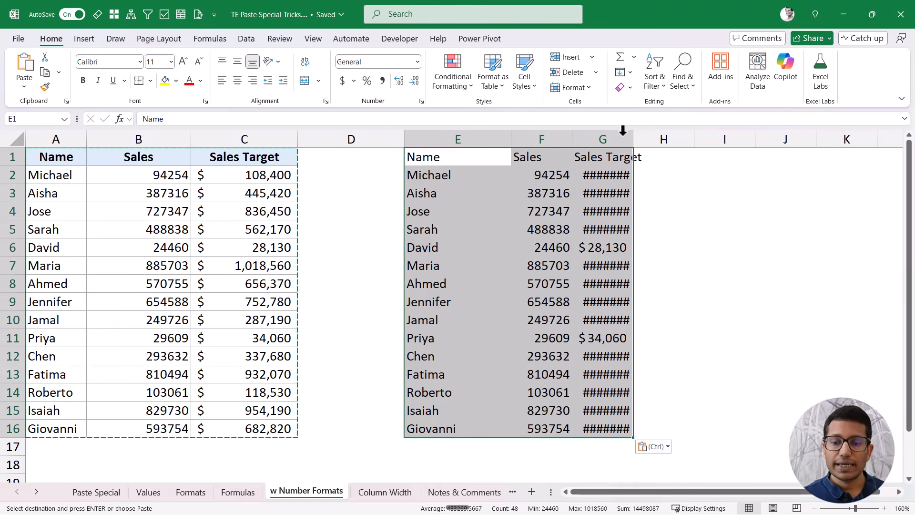
pyautogui.doubleClick(633, 139)
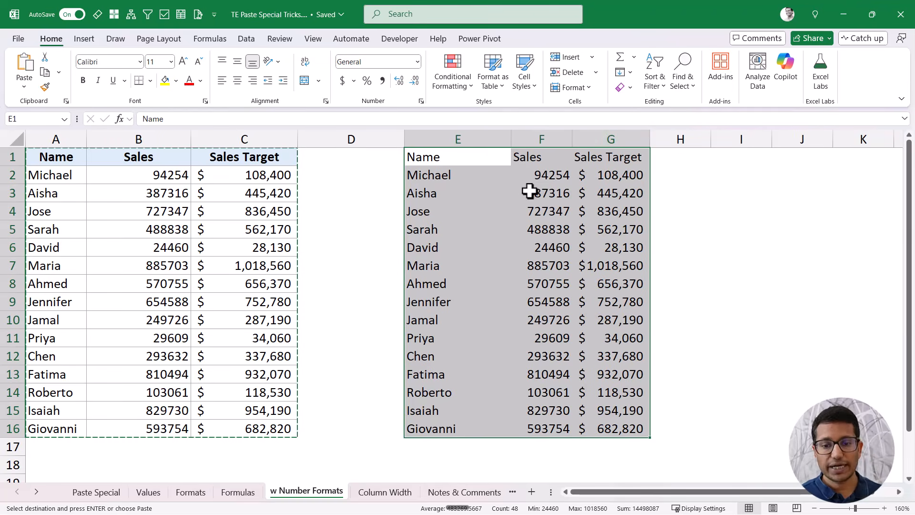
pyautogui.click(602, 176)
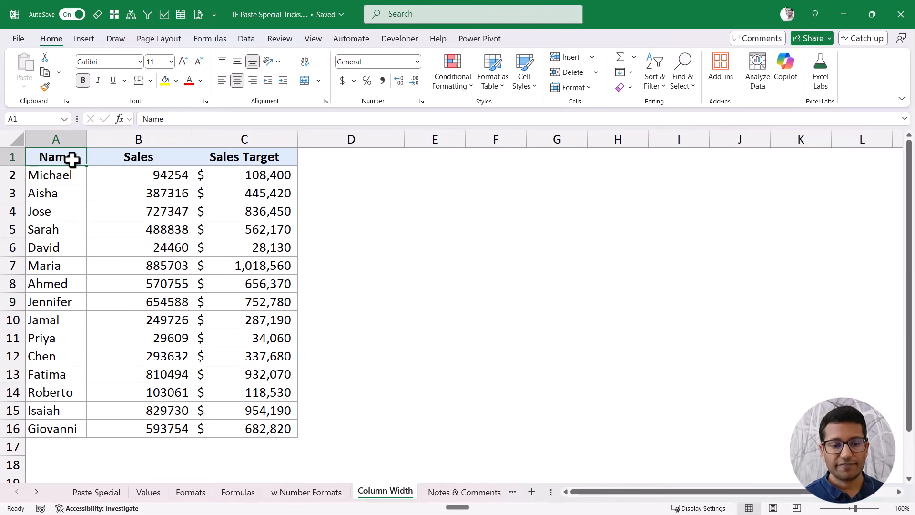
# Copy the table A1:C16 on the Column Width sheet and paste it normally at E1.
pyautogui.hotkey('ctrl', 'a')
pyautogui.hotkey('ctrl', 'c')
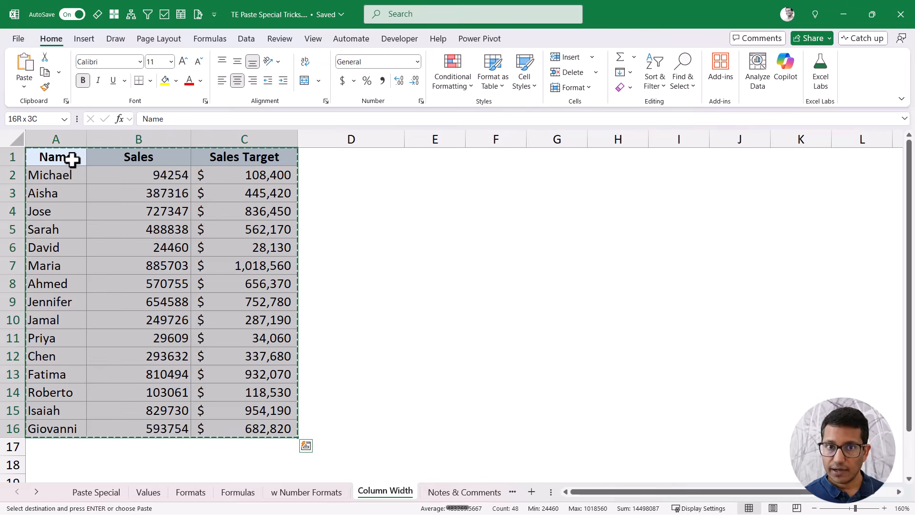
pyautogui.click(433, 158)
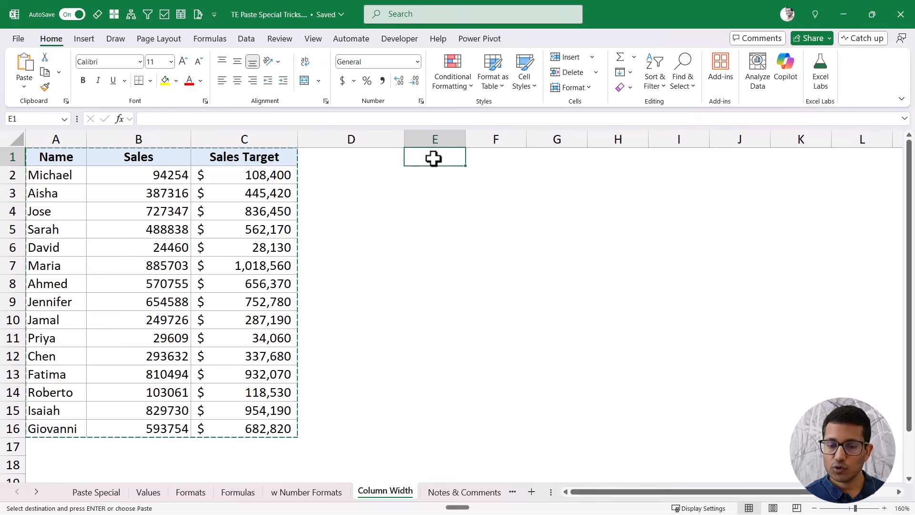
pyautogui.hotkey('ctrl', 'v')
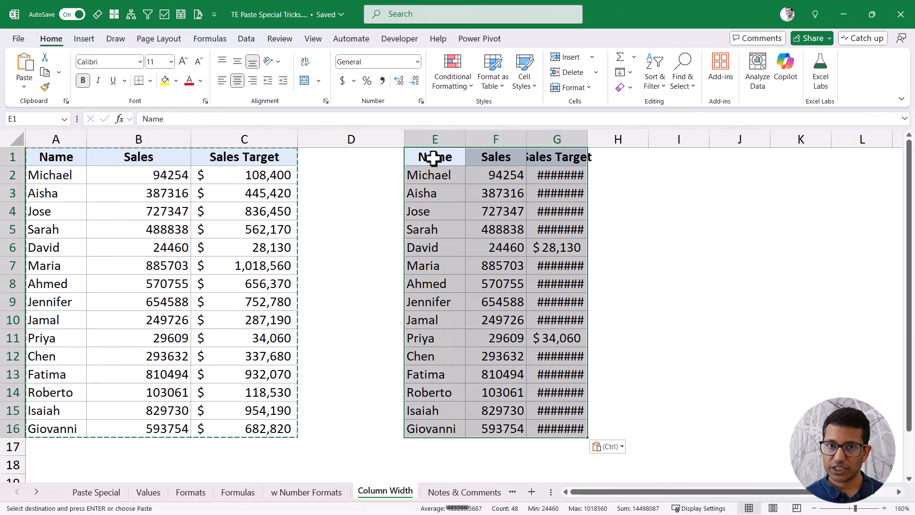
# Apply the source column widths to the pasted table through Paste Special, and undo both the width change and the paste at E1.
pyautogui.hotkey('ctrl', 'alt', 'v')
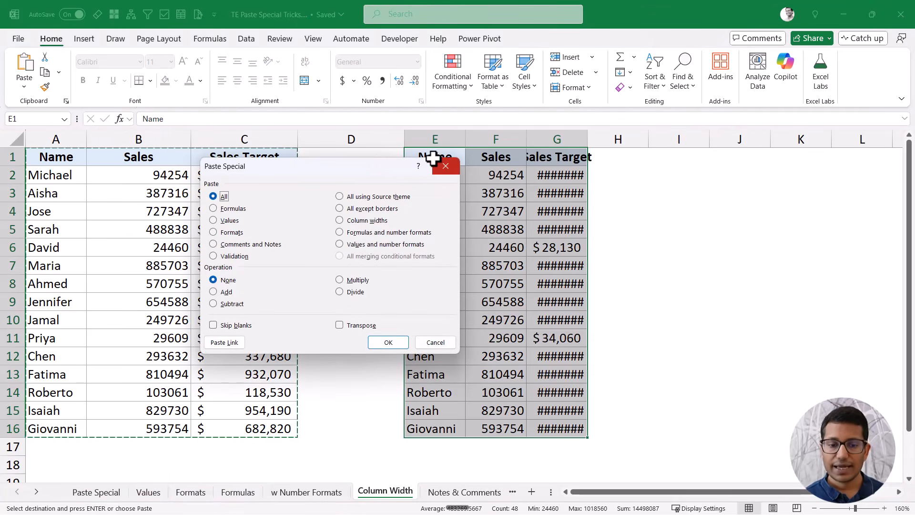
pyautogui.click(357, 219)
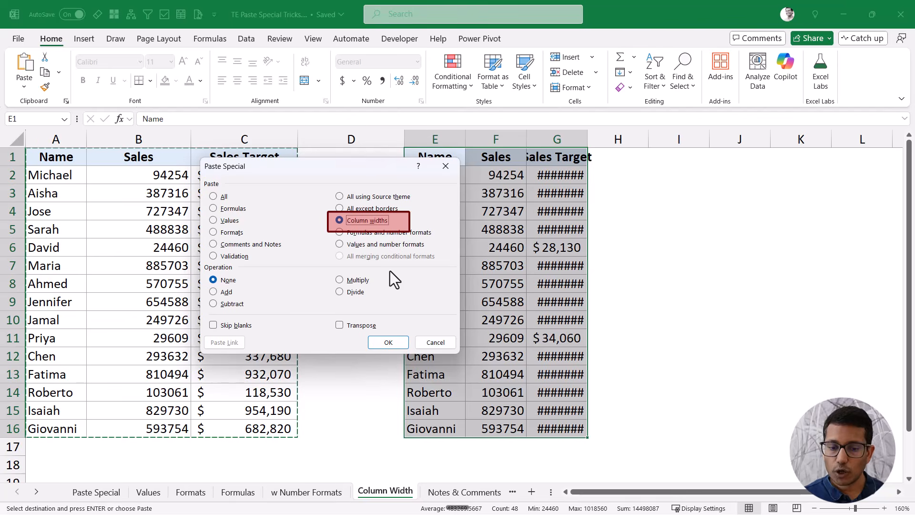
pyautogui.click(392, 345)
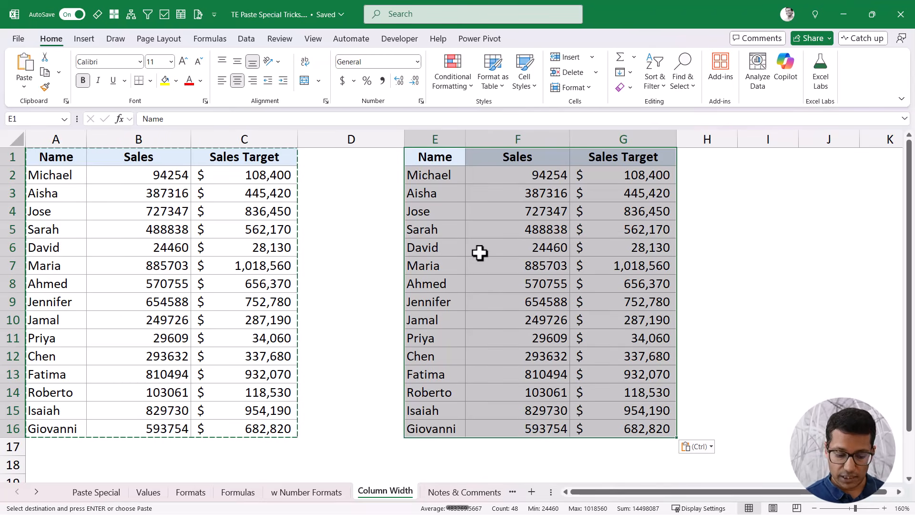
pyautogui.hotkey('ctrl', 'z')
pyautogui.hotkey('ctrl', 'z')
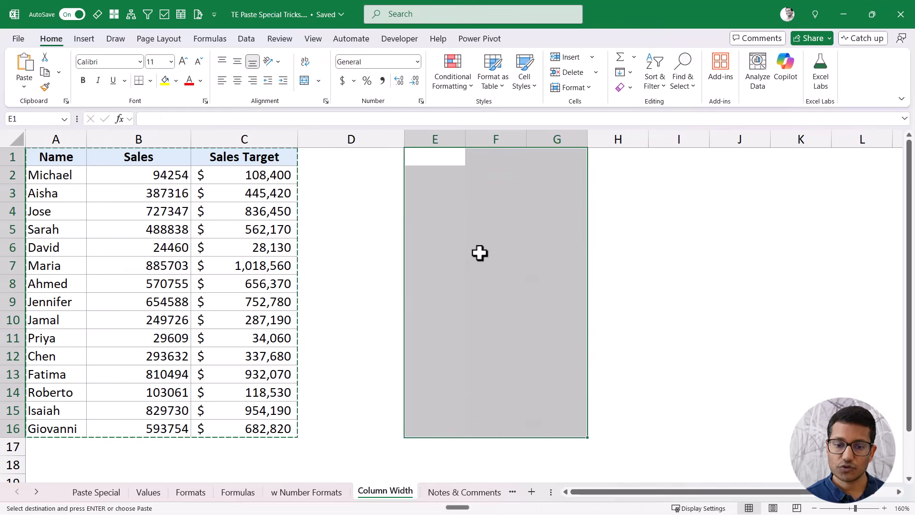
# Copy the table A1:C16 on the Column Width sheet and paste only its column widths at E1 through Paste Special.
pyautogui.moveTo(53, 157); pyautogui.dragTo(251, 423)
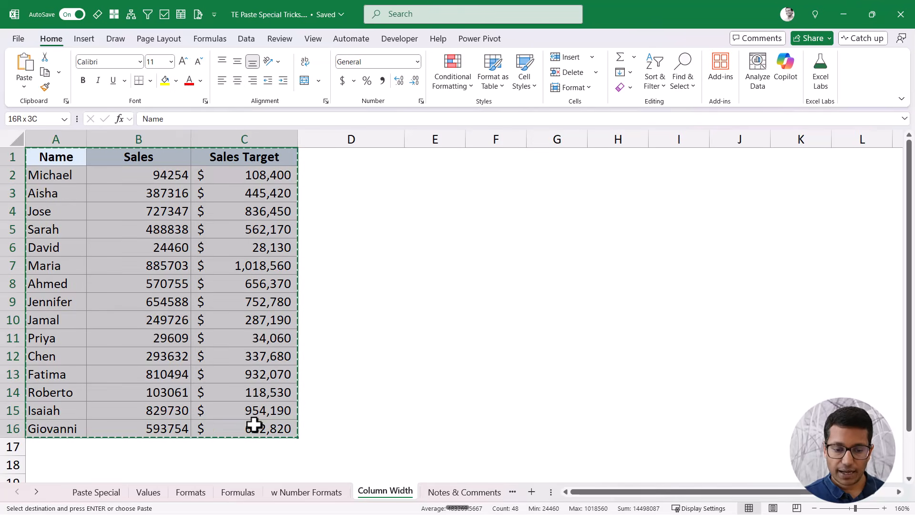
pyautogui.click(428, 157)
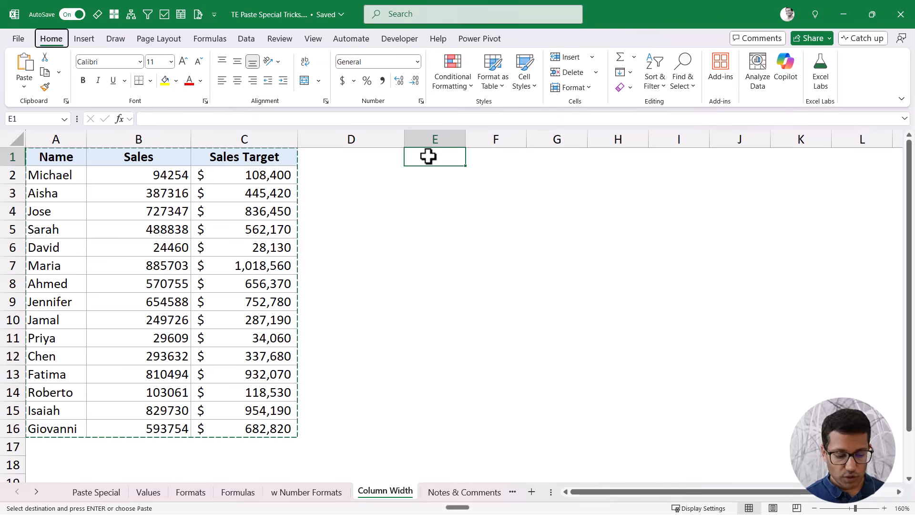
pyautogui.hotkey('ctrl', 'alt', 'v')
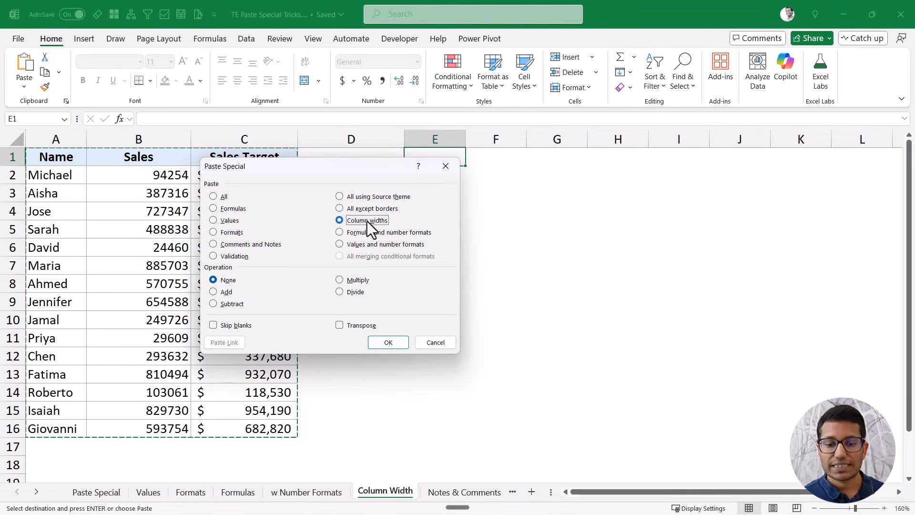
pyautogui.click(389, 343)
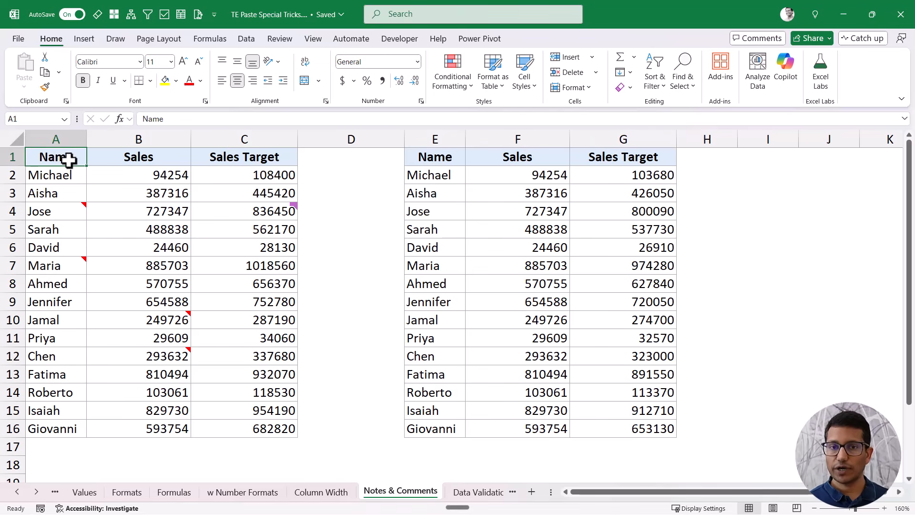
# Copy A1:C16 on the Notes & Comments sheet and paste only its comments and notes onto E1:G16 through Paste Special.
pyautogui.click(62, 211)
pyautogui.click(67, 263)
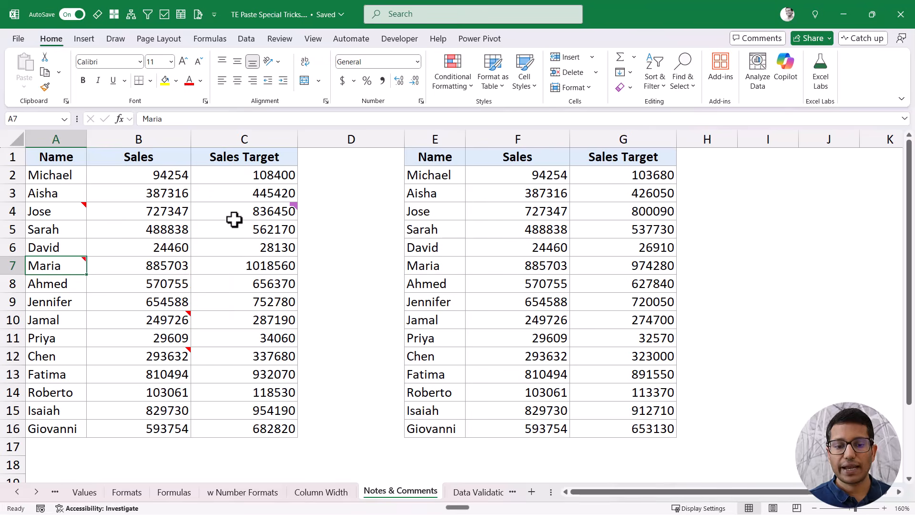
pyautogui.moveTo(50, 157); pyautogui.dragTo(262, 423)
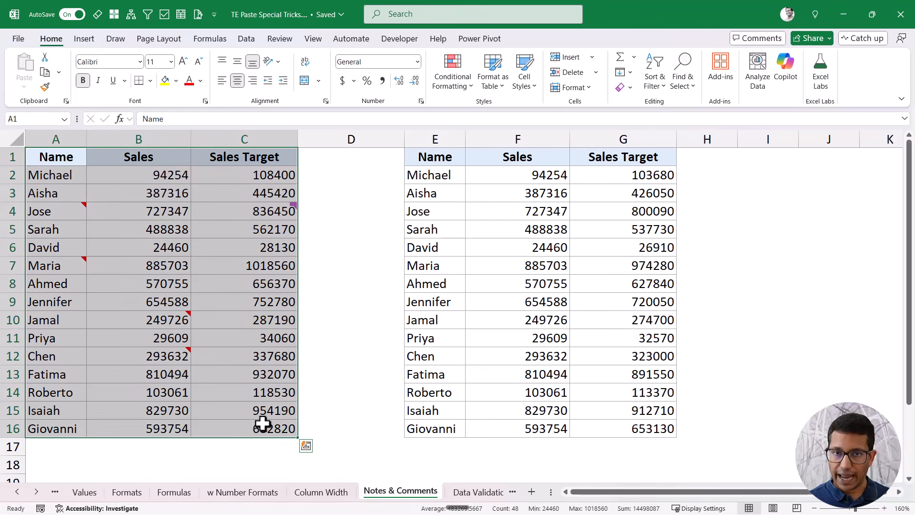
pyautogui.hotkey('ctrl', 'c')
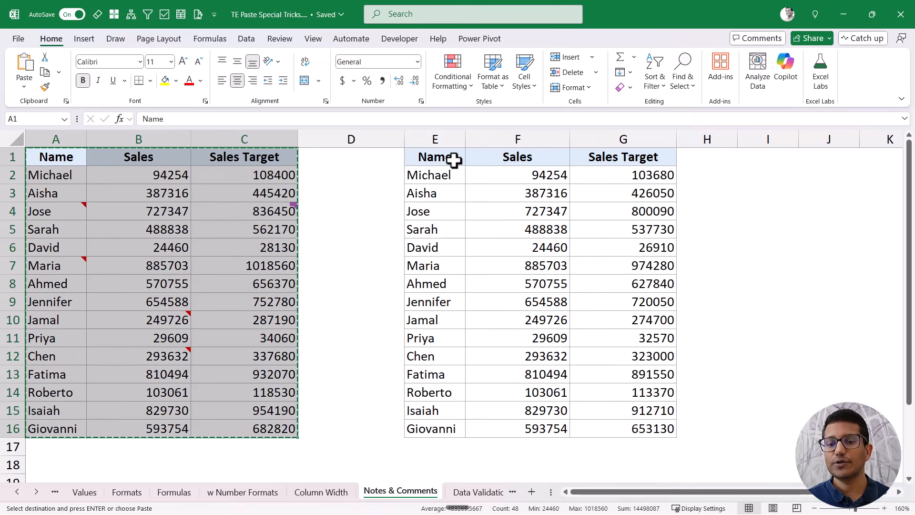
pyautogui.moveTo(449, 159); pyautogui.dragTo(645, 426)
pyautogui.hotkey('ctrl', 'alt', 'v')
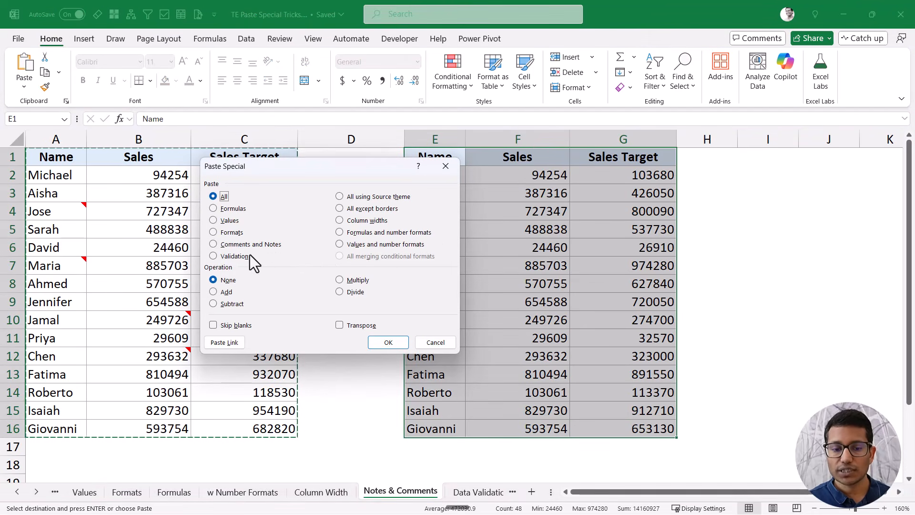
pyautogui.click(231, 246)
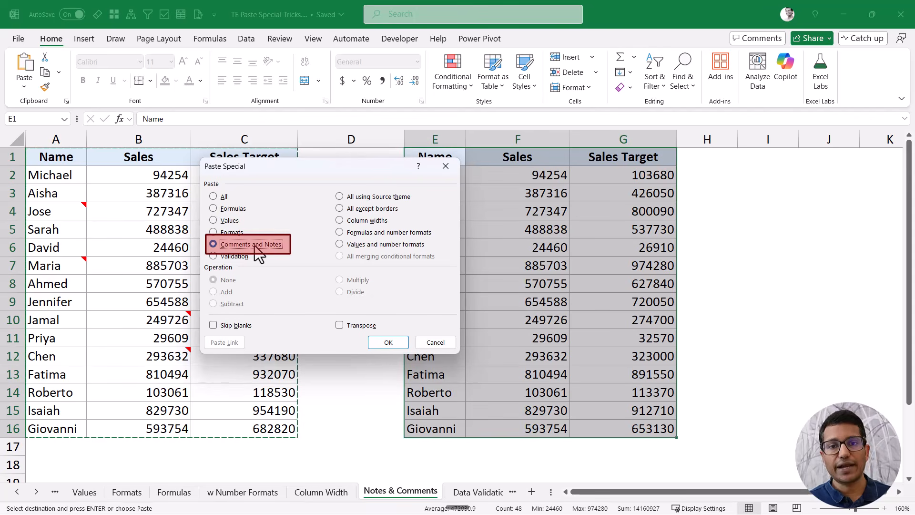
pyautogui.click(387, 342)
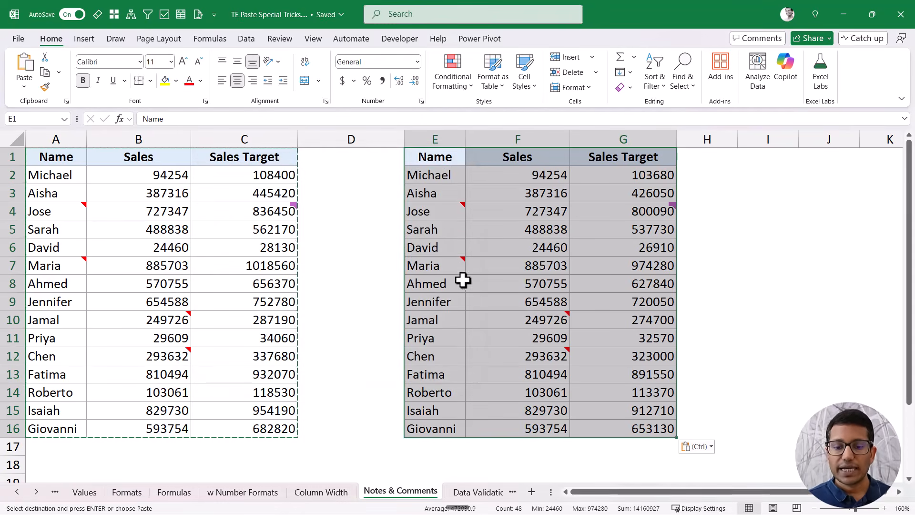
# Inspect the pasted notes on cells E4 and E7 of the second table.
pyautogui.click(443, 213)
pyautogui.click(448, 261)
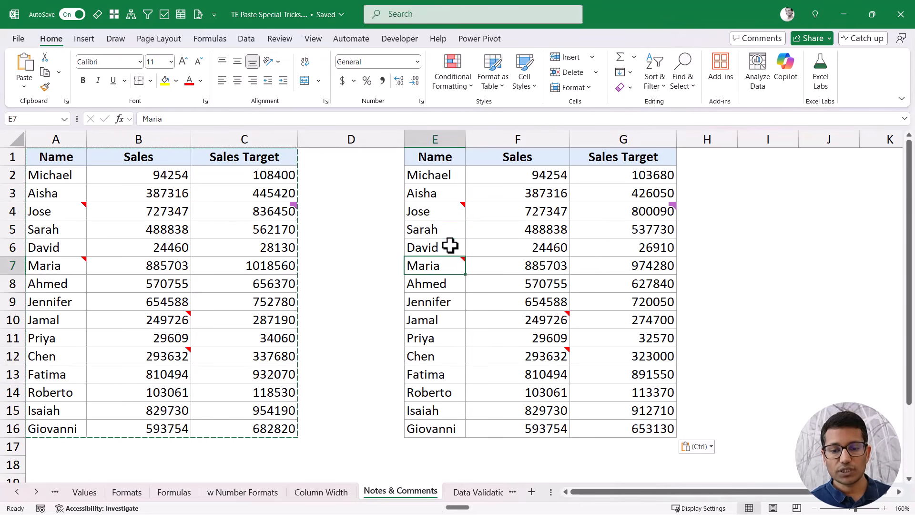
pyautogui.click(444, 163)
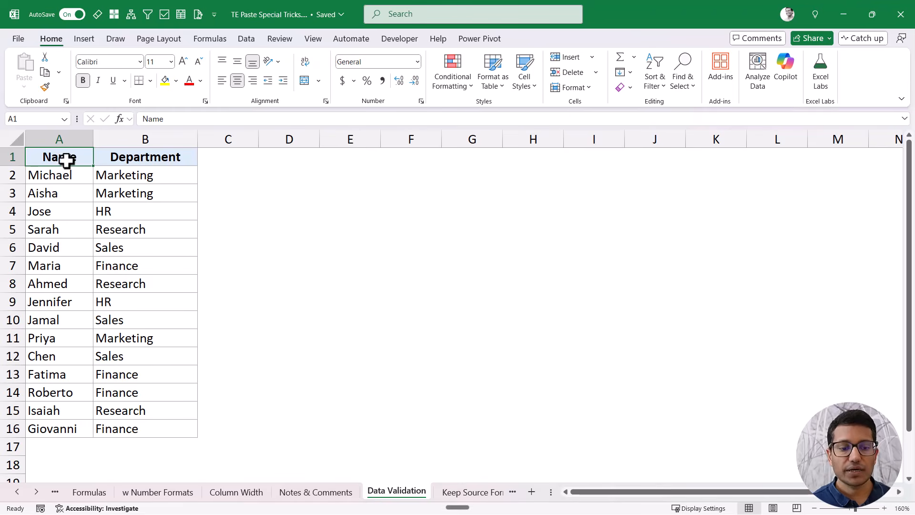
# Inspect the department drop-down list in B2 on the Data Validation sheet, keeping Marketing as the choice.
pyautogui.click(160, 181)
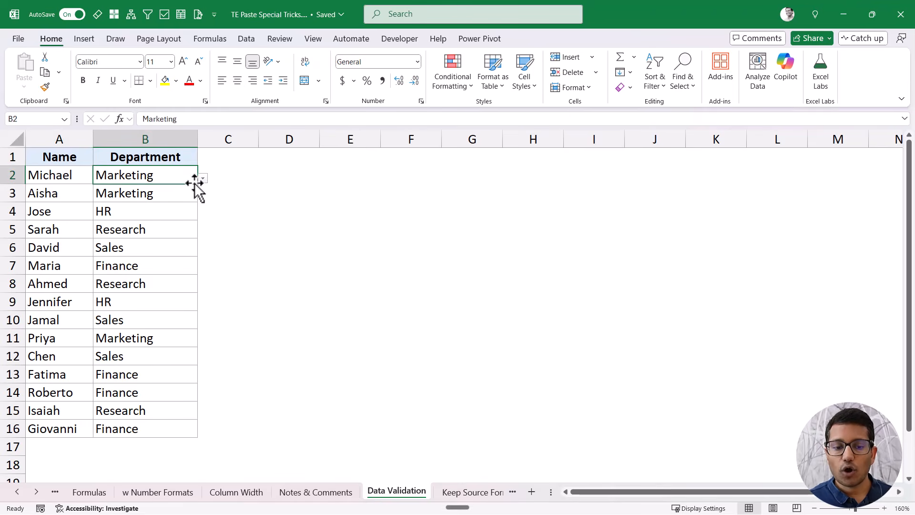
pyautogui.click(202, 178)
pyautogui.click(180, 191)
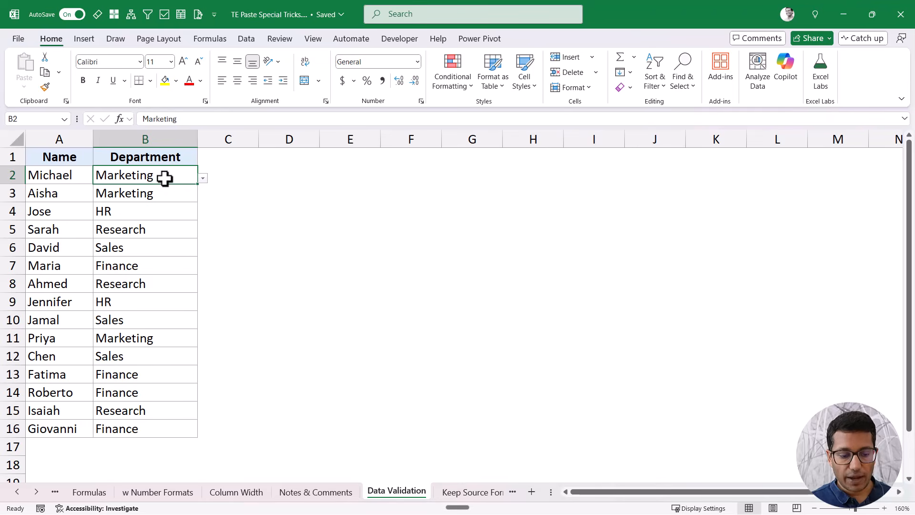
# Copy cell B2 and paste only its data validation onto G2:G15 through Paste Special with Validation.
pyautogui.hotkey('ctrl', 'c')
pyautogui.moveTo(469, 175); pyautogui.dragTo(467, 411)
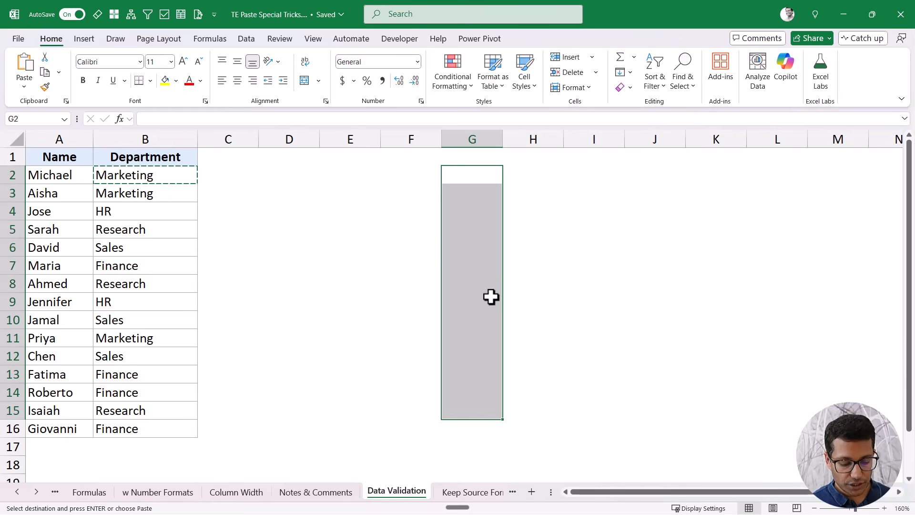
pyautogui.press('alt')
pyautogui.press('e')
pyautogui.press('s')
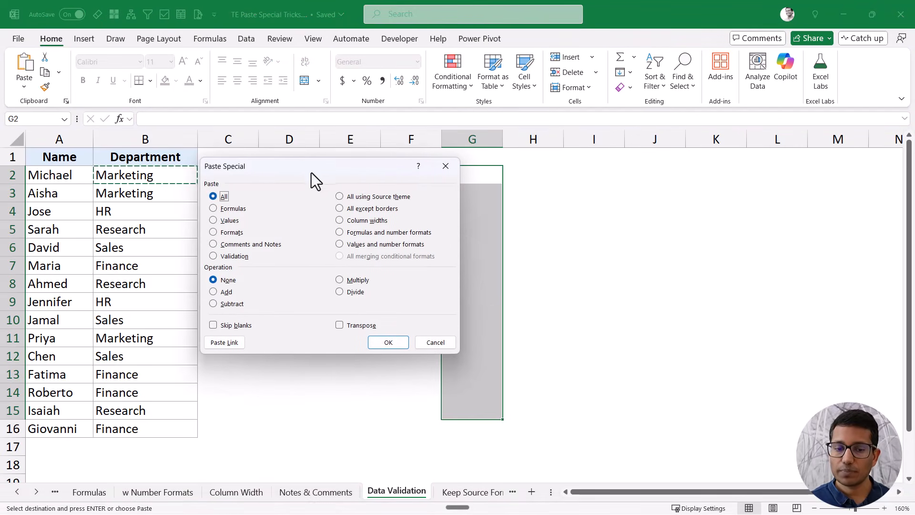
pyautogui.moveTo(310, 174); pyautogui.dragTo(274, 166)
pyautogui.click(197, 257)
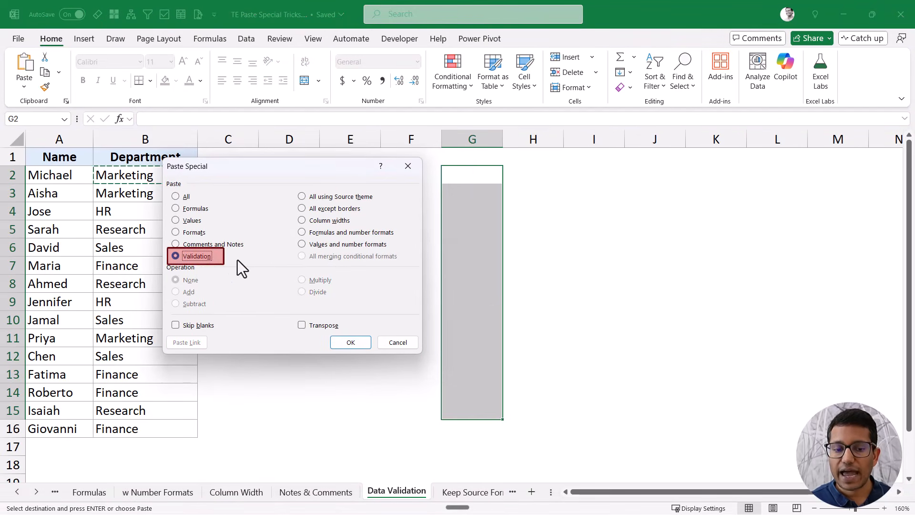
pyautogui.click(362, 343)
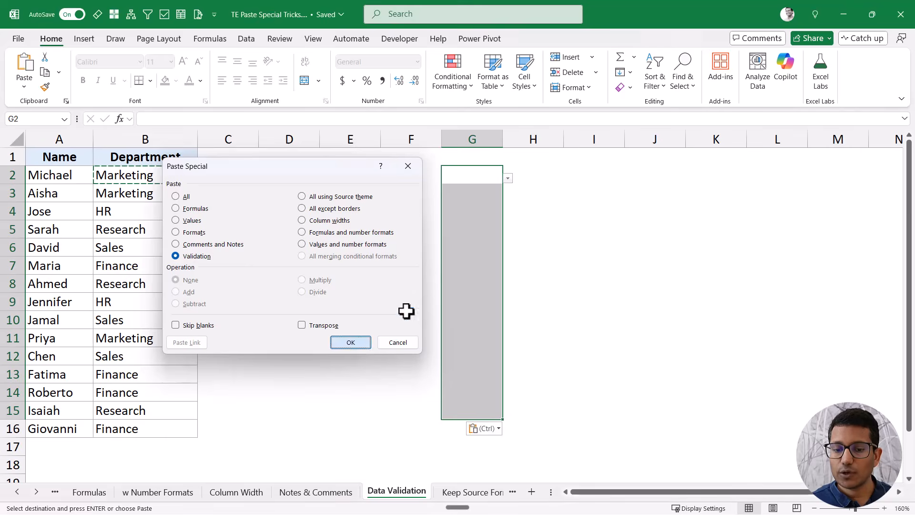
# Check the pasted drop-down lists in G2 and G3 without choosing an entry.
pyautogui.click(477, 178)
pyautogui.click(508, 178)
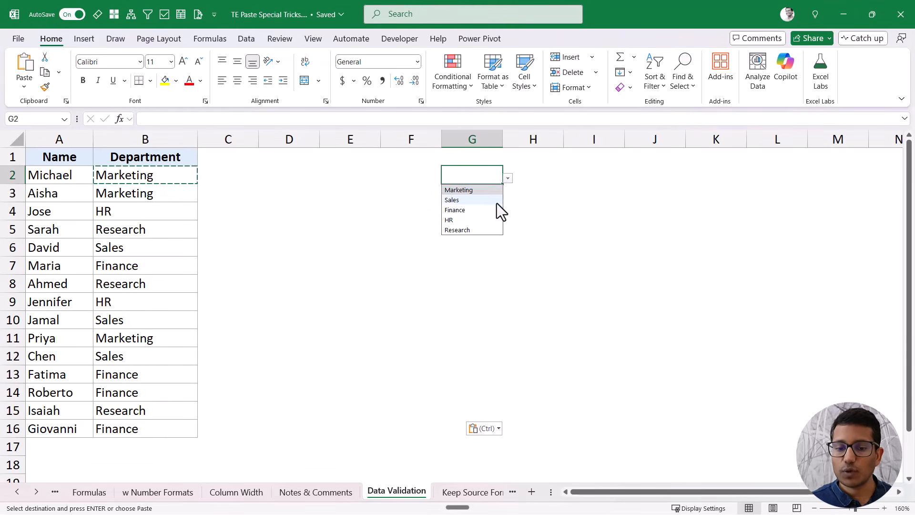
pyautogui.press('Escape')
pyautogui.click(496, 190)
pyautogui.click(507, 197)
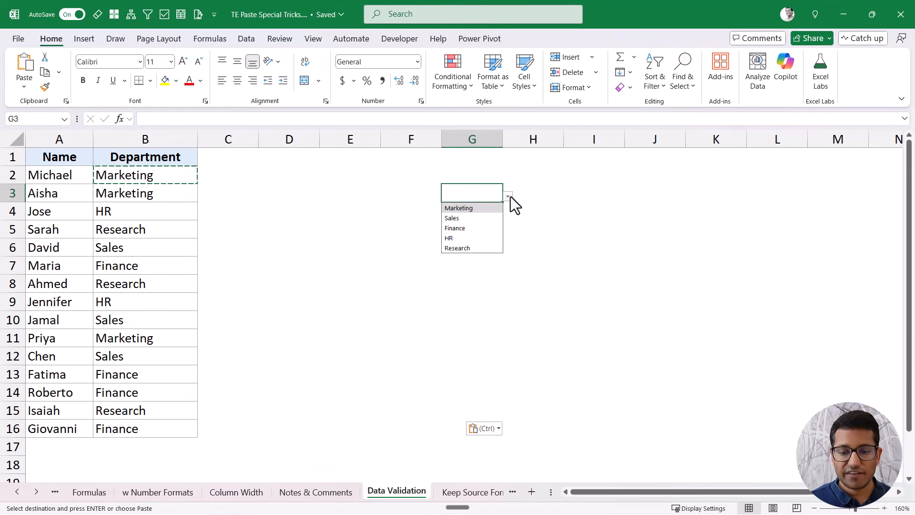
pyautogui.click(478, 193)
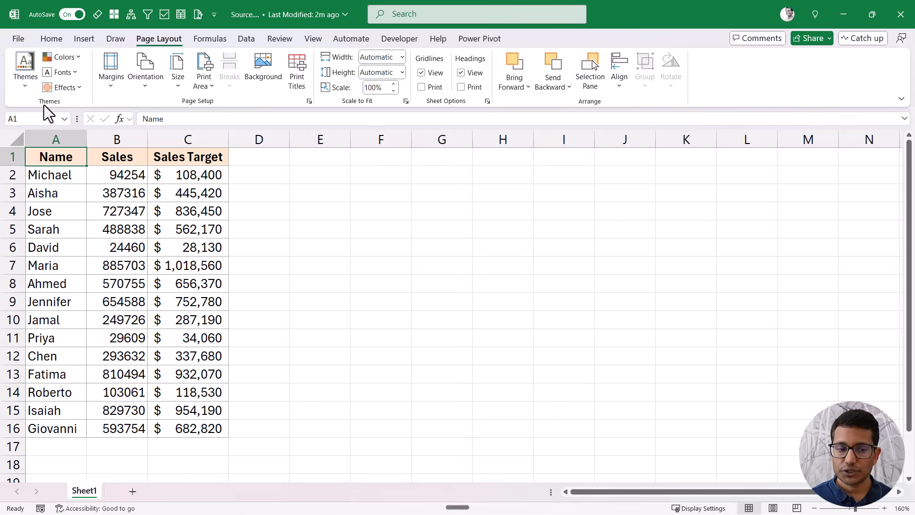
# Apply the Ion Boardroom theme to the Source workbook and copy its table A1:C16.
pyautogui.click(24, 88)
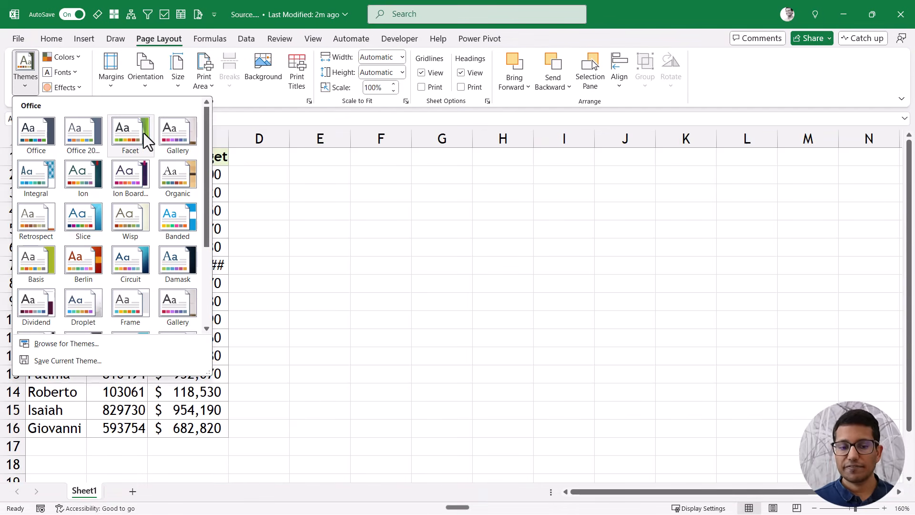
pyautogui.click(125, 186)
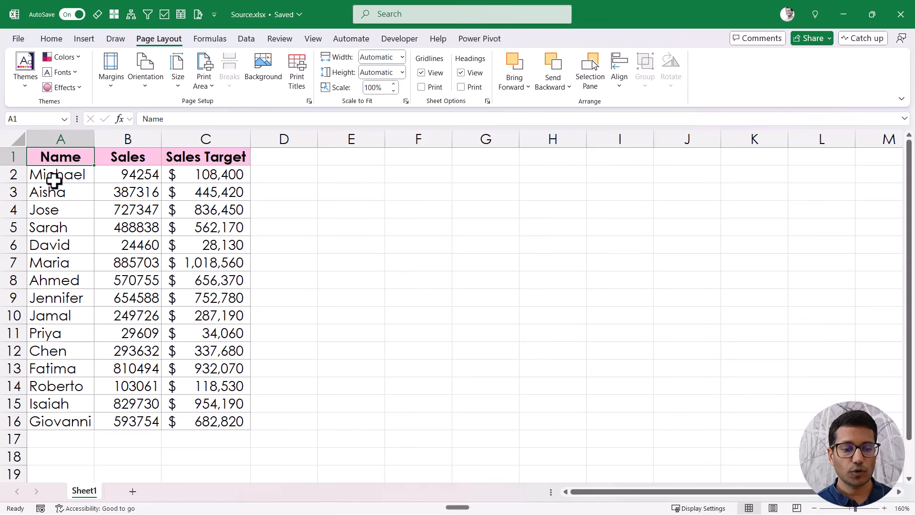
pyautogui.hotkey('ctrl', 'shift', 'Down')
pyautogui.hotkey('ctrl', 'shift', 'Right')
pyautogui.hotkey('ctrl', 'c')
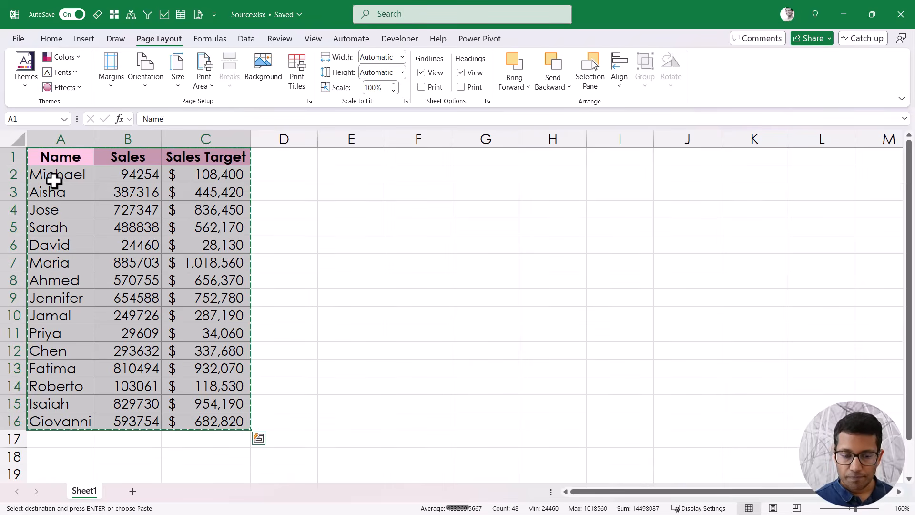
# Try a regular paste of the copied table at A1 of the other workbook's Keep Source Formatting sheet, and undo it.
pyautogui.hotkey('alt', 'Tab')
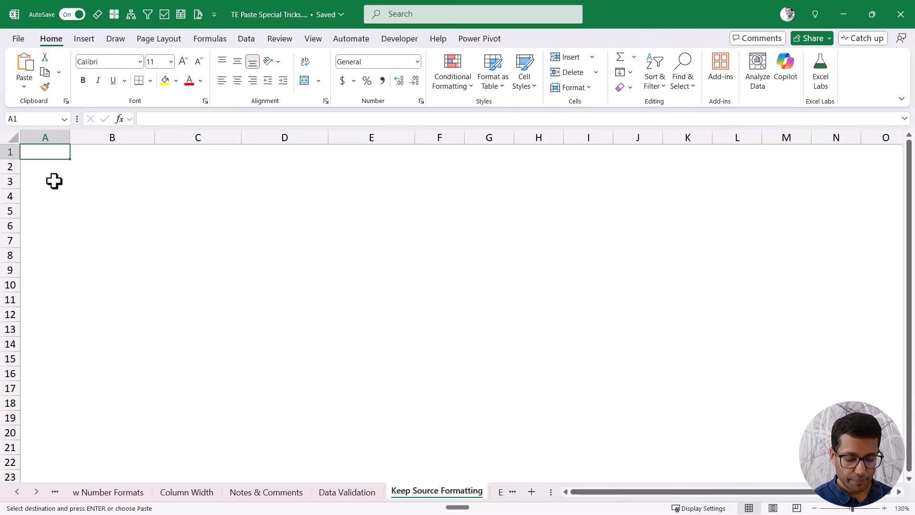
pyautogui.hotkey('ctrl', 'v')
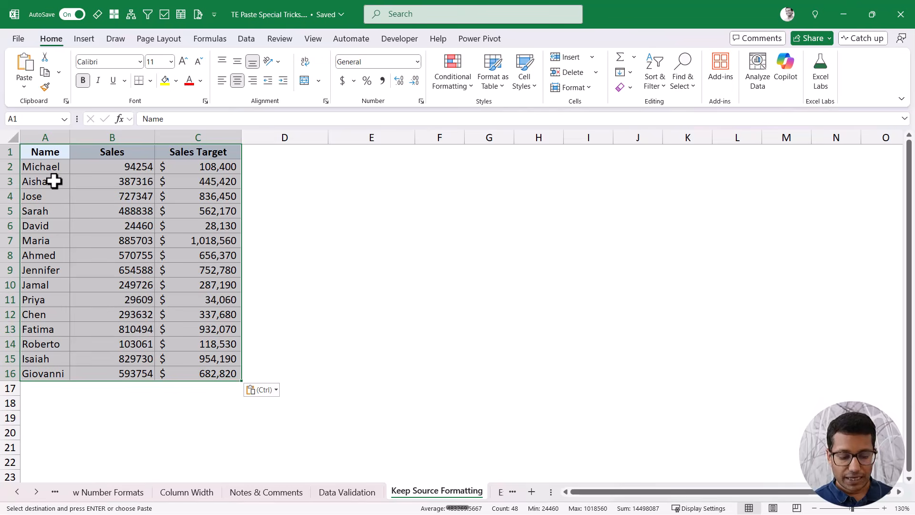
pyautogui.hotkey('ctrl', 'z')
# Paste the Source workbook's A1:C16 table at A1 of Keep Source Formatting using Paste Special with All using Source theme.
pyautogui.hotkey('alt', 'Tab')
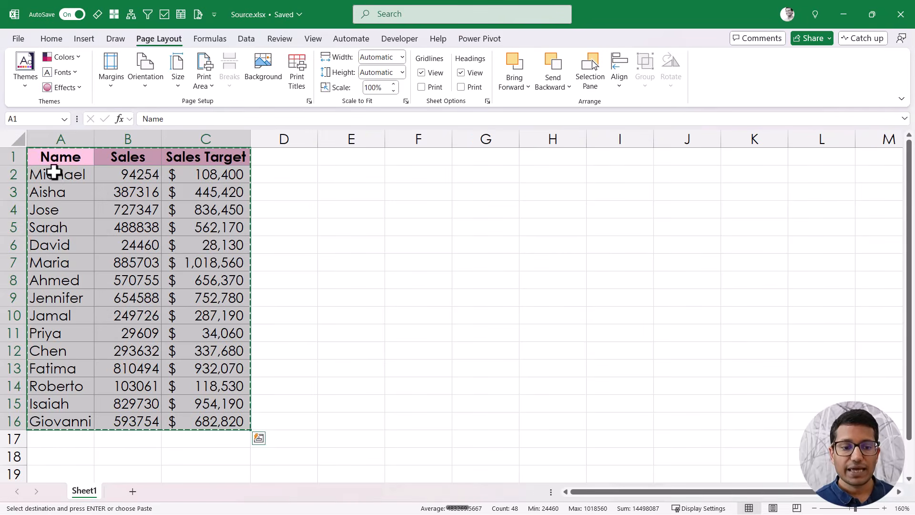
pyautogui.moveTo(54, 162)
pyautogui.mouseDown()
pyautogui.moveTo(202, 385)
pyautogui.moveTo(204, 417)
pyautogui.mouseUp()
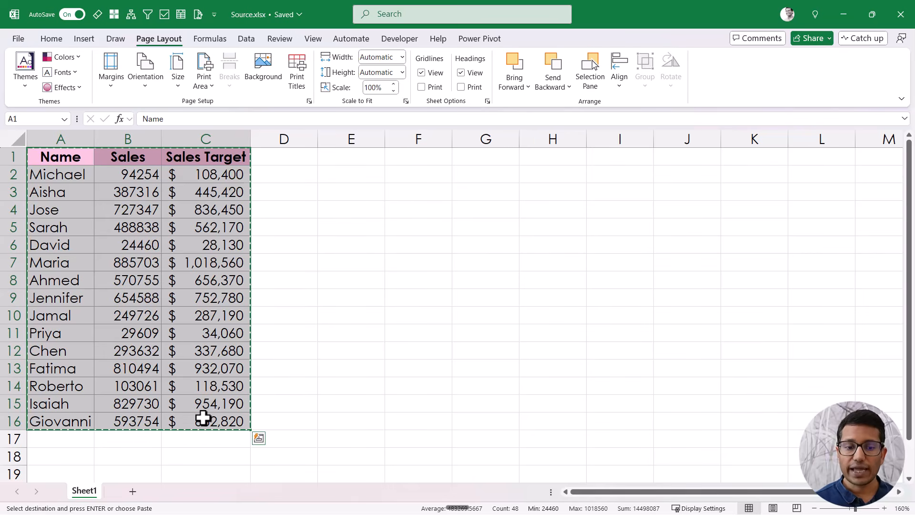
pyautogui.hotkey('alt', 'Tab')
pyautogui.click(47, 153)
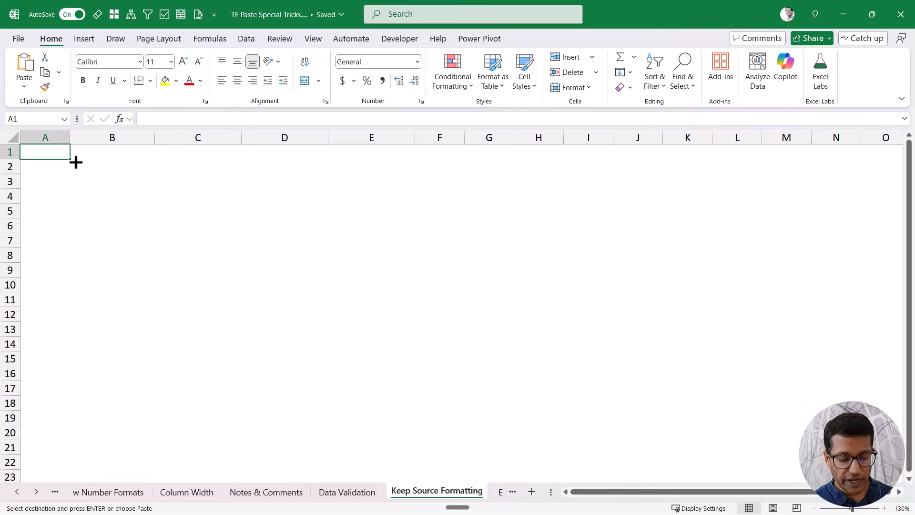
pyautogui.hotkey('alt', 'e')
pyautogui.press('s')
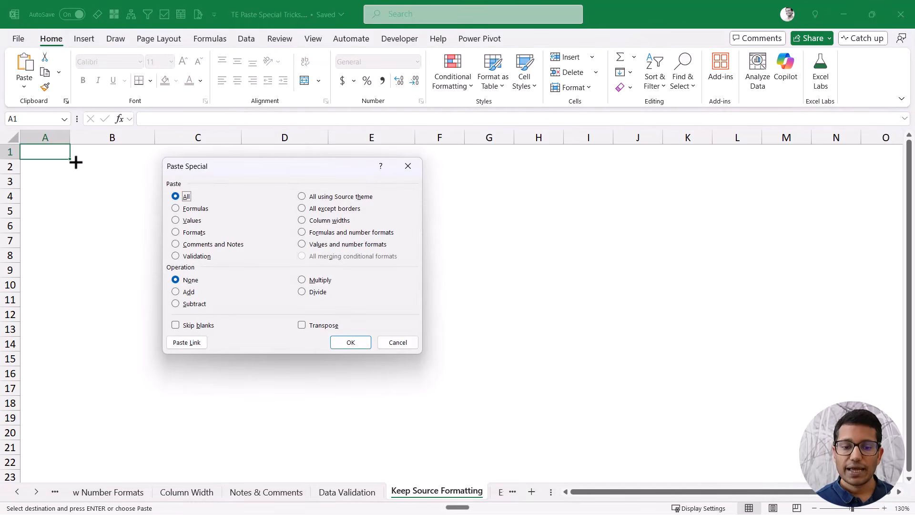
pyautogui.click(315, 197)
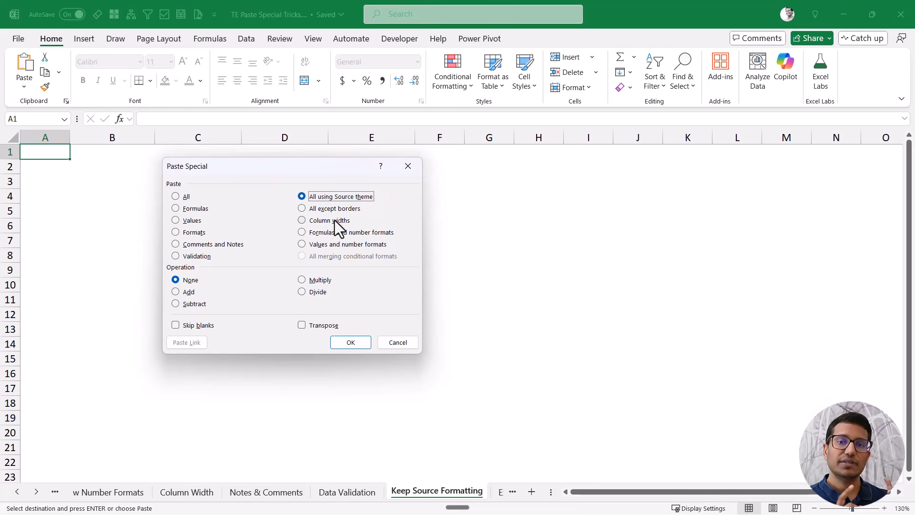
pyautogui.click(344, 343)
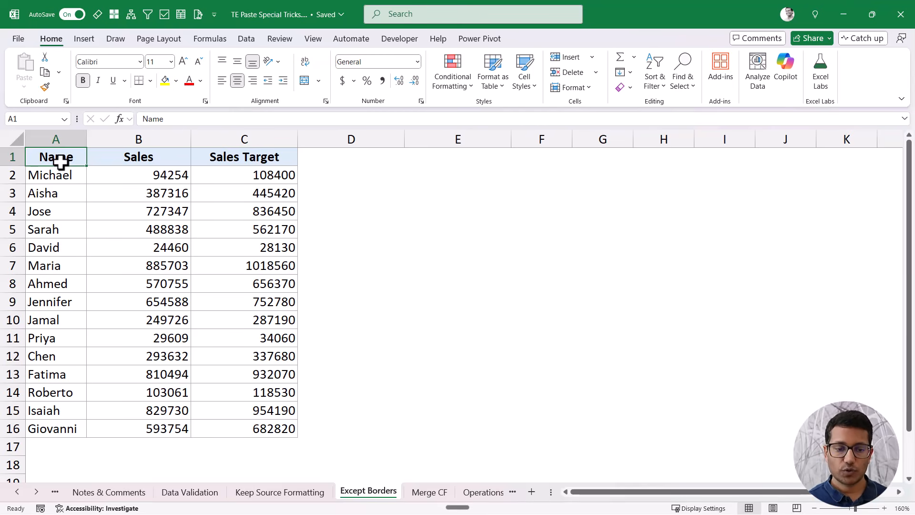
# Copy the table A1:C16 on the Except Borders sheet and paste it at E1 through Paste Special with All except borders.
pyautogui.hotkey('ctrl', 'a')
pyautogui.hotkey('ctrl', 'c')
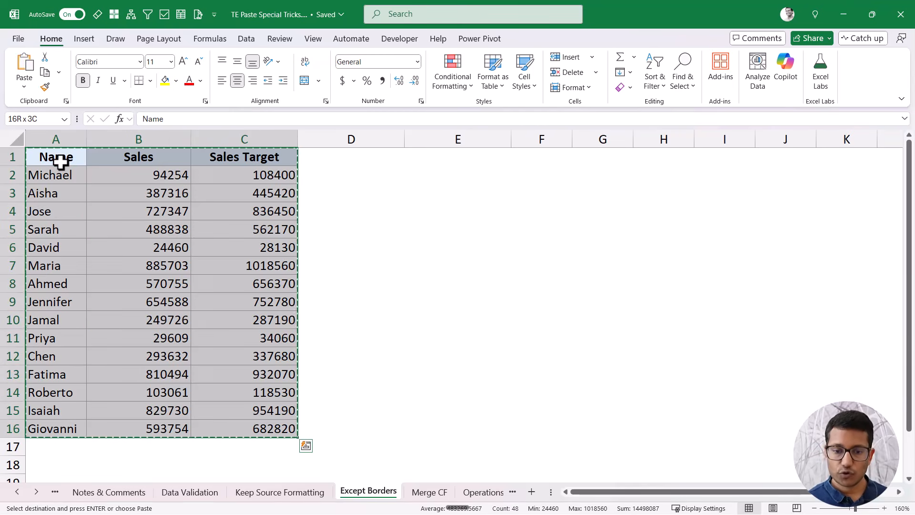
pyautogui.click(442, 157)
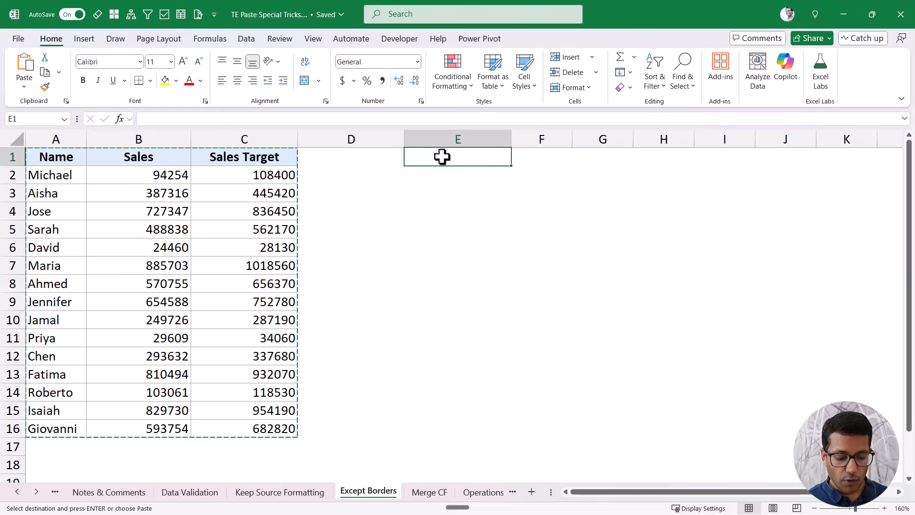
pyautogui.hotkey('ctrl', 'alt', 'v')
pyautogui.moveTo(324, 174); pyautogui.dragTo(428, 221)
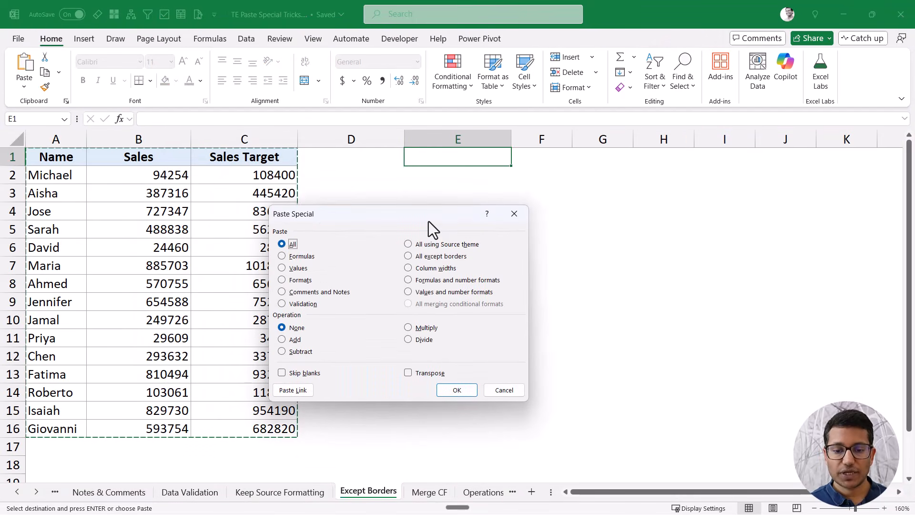
pyautogui.click(437, 256)
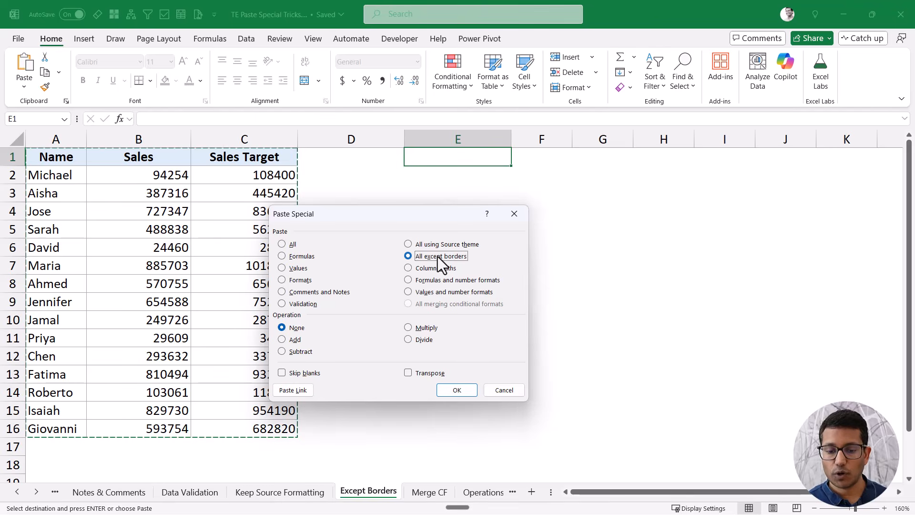
pyautogui.click(456, 390)
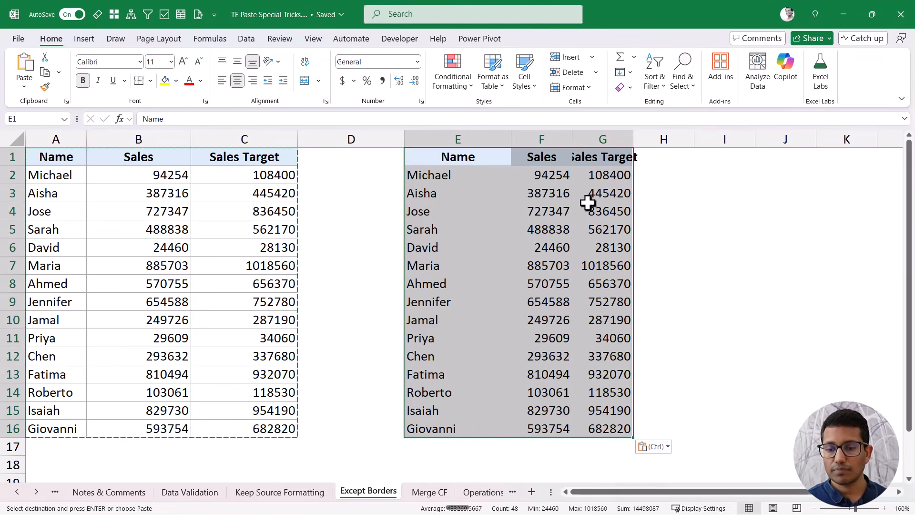
pyautogui.click(603, 180)
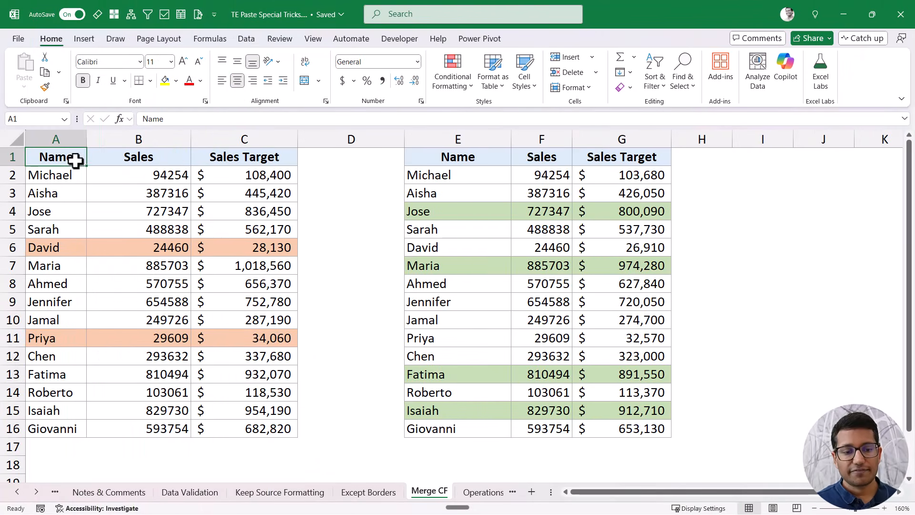
# Inspect the conditional formatting rules of the tables A1:C16 and E1:G16 on the Merge CF sheet.
pyautogui.moveTo(76, 159); pyautogui.dragTo(235, 423)
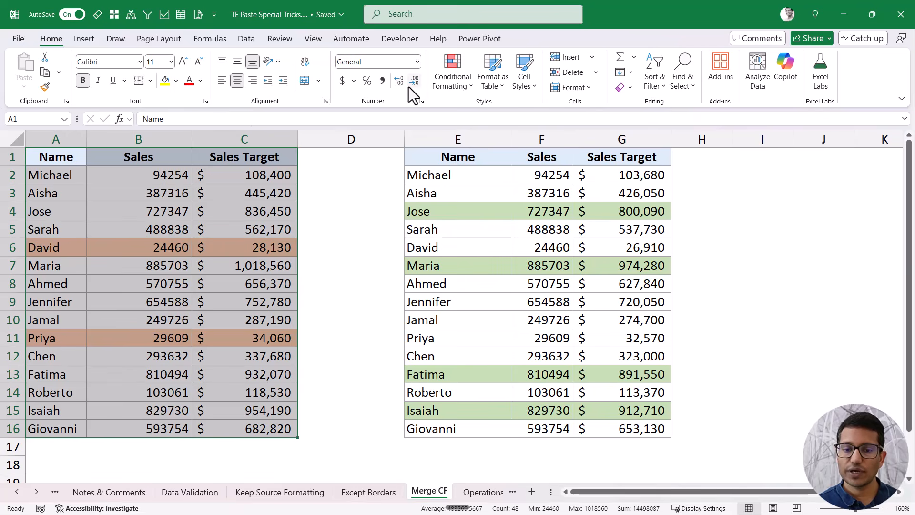
pyautogui.click(447, 86)
pyautogui.click(485, 267)
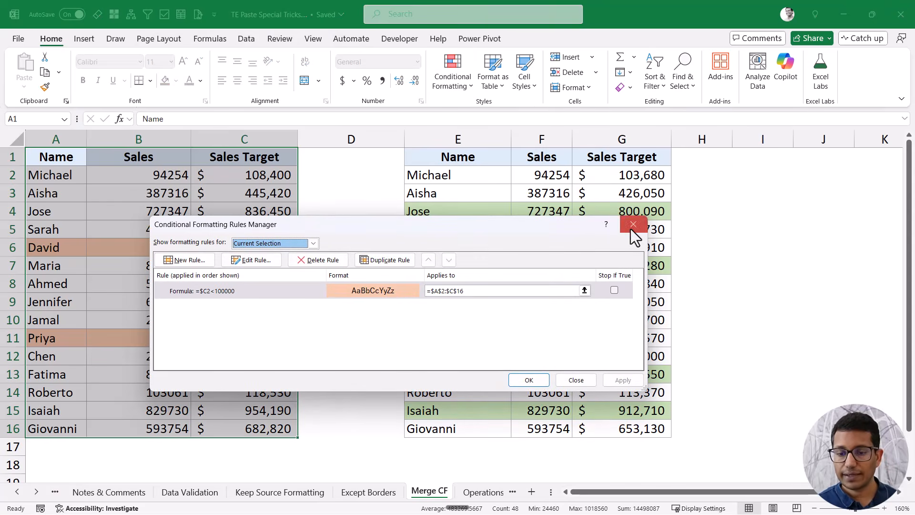
pyautogui.click(633, 224)
pyautogui.moveTo(477, 159); pyautogui.dragTo(645, 422)
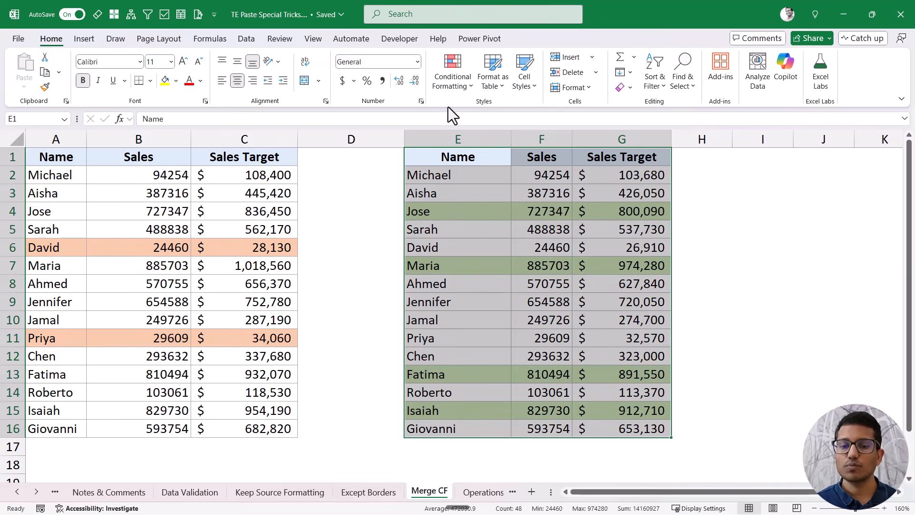
pyautogui.click(450, 85)
pyautogui.click(464, 264)
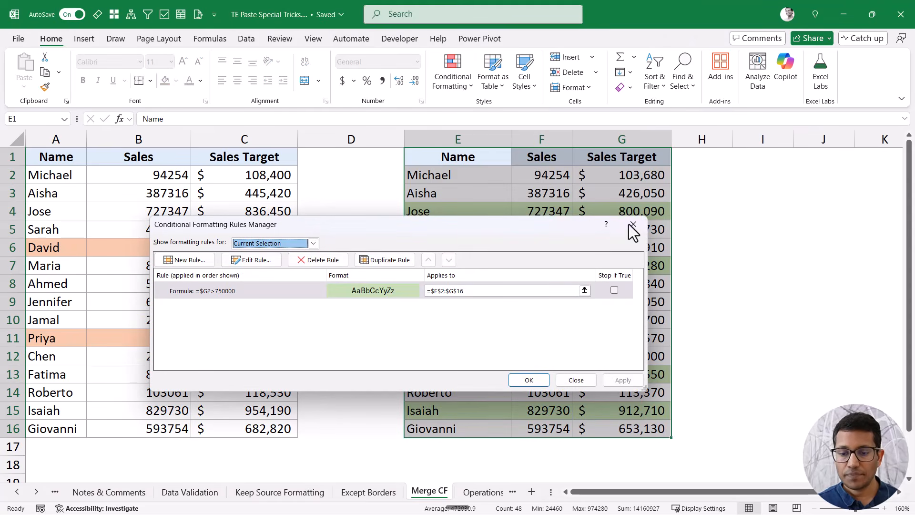
pyautogui.click(633, 224)
# Try a regular paste of E2:G16 over the first table starting at A2, undo it, and clear the copy selection.
pyautogui.moveTo(482, 174); pyautogui.dragTo(640, 427)
pyautogui.hotkey('ctrl', 'c')
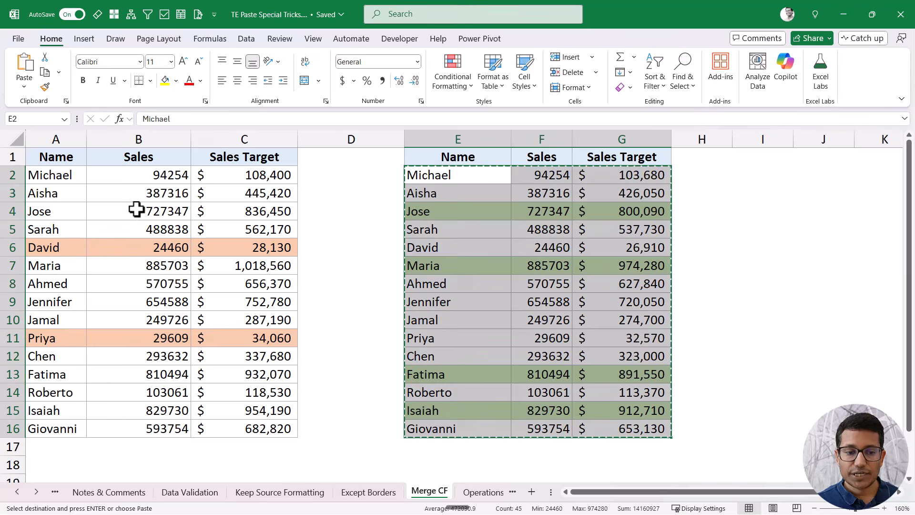
pyautogui.click(68, 177)
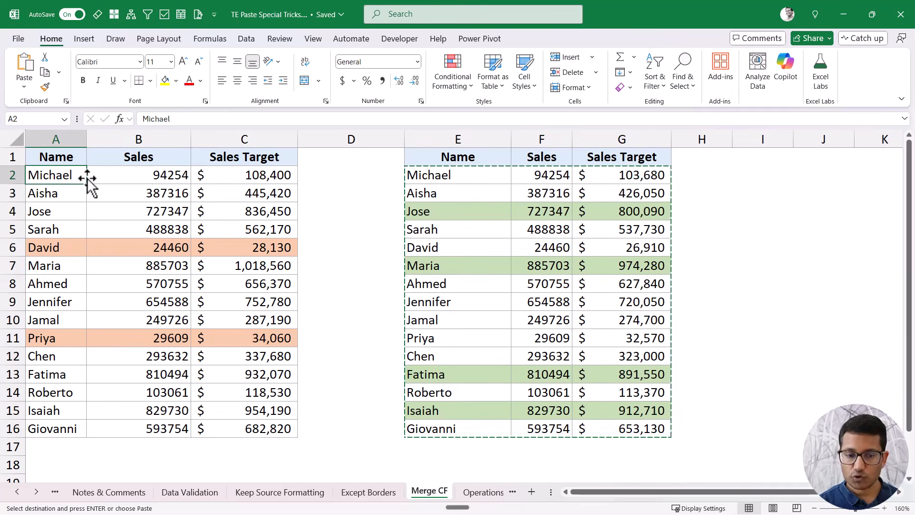
pyautogui.hotkey('ctrl', 'v')
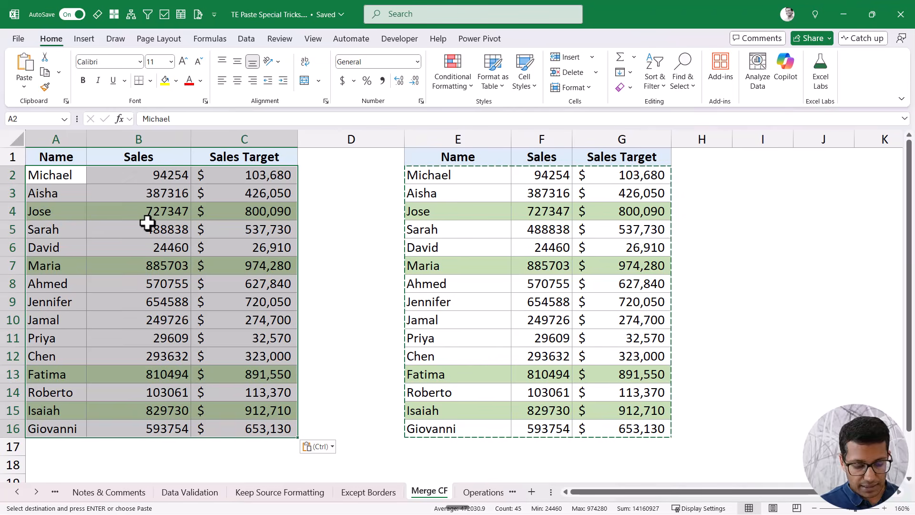
pyautogui.hotkey('ctrl', 'z')
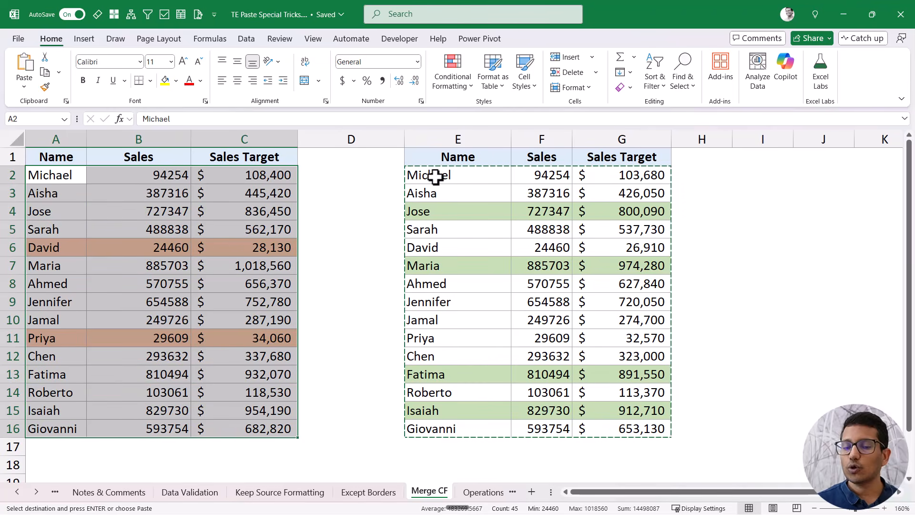
pyautogui.press('Escape')
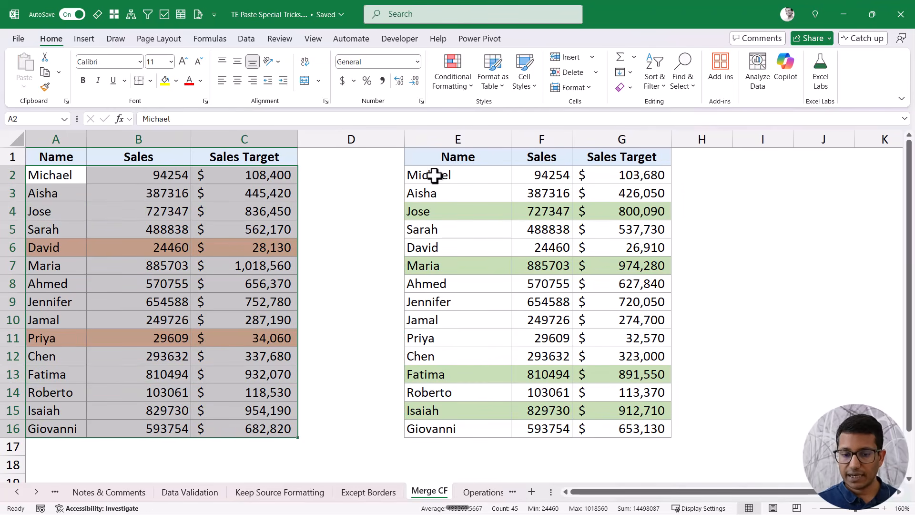
# Copy E2:G16 and paste it at A2 through Paste Special with All merging conditional formats, comparing both tables.
pyautogui.moveTo(436, 176); pyautogui.dragTo(647, 424)
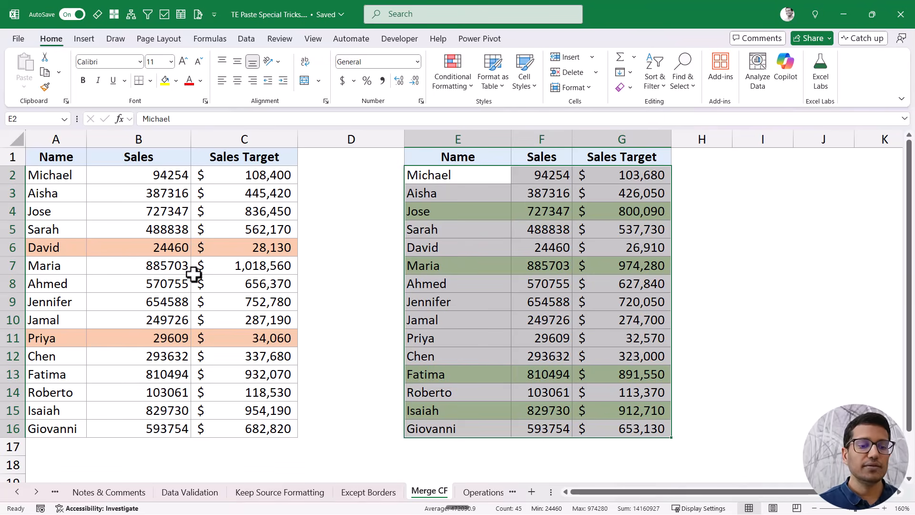
pyautogui.moveTo(66, 176); pyautogui.dragTo(248, 432)
pyautogui.moveTo(409, 180); pyautogui.dragTo(623, 425)
pyautogui.hotkey('ctrl', 'c')
pyautogui.click(67, 174)
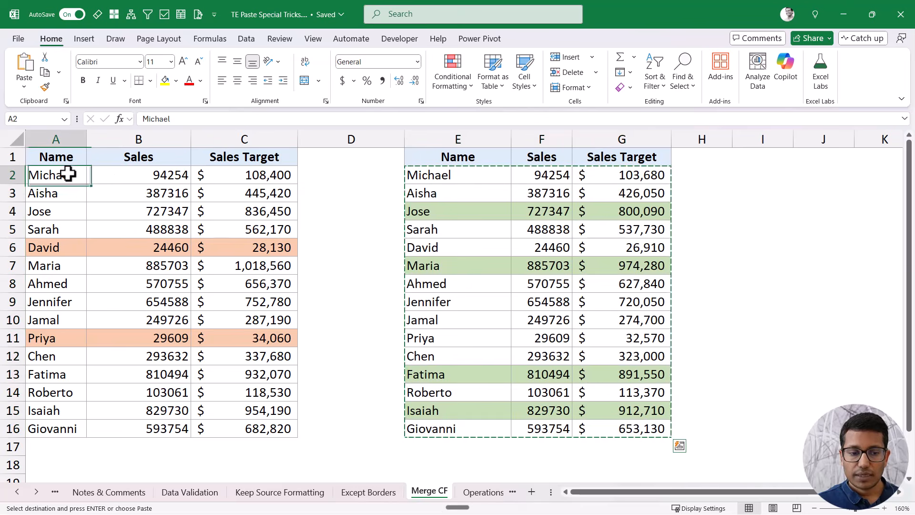
pyautogui.press('alt')
pyautogui.press('e')
pyautogui.press('s')
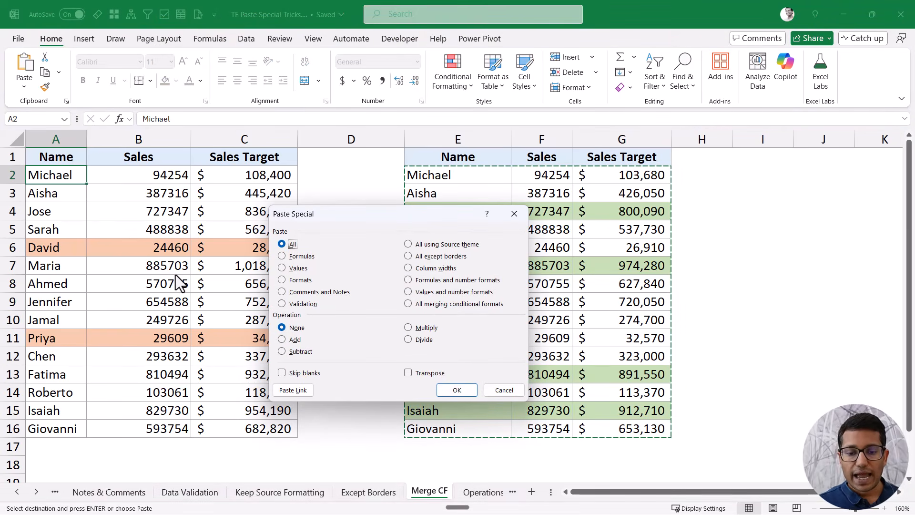
pyautogui.click(424, 306)
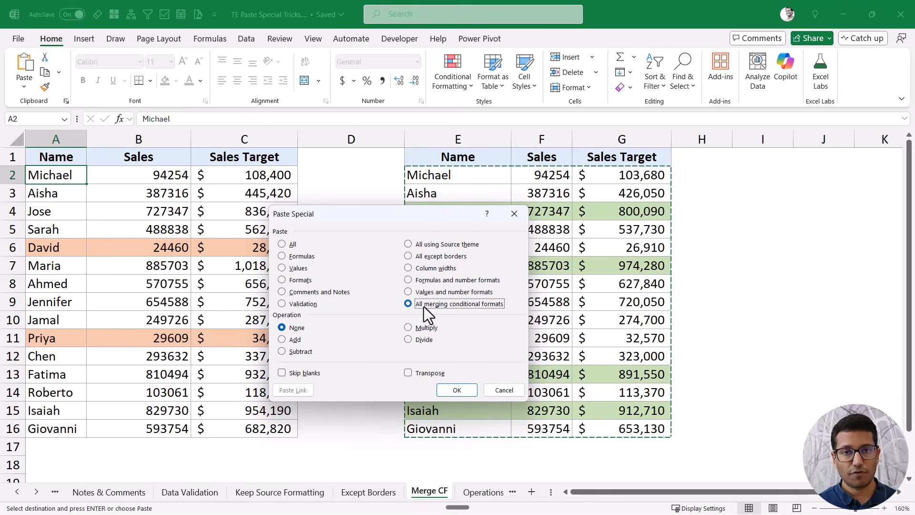
pyautogui.click(453, 390)
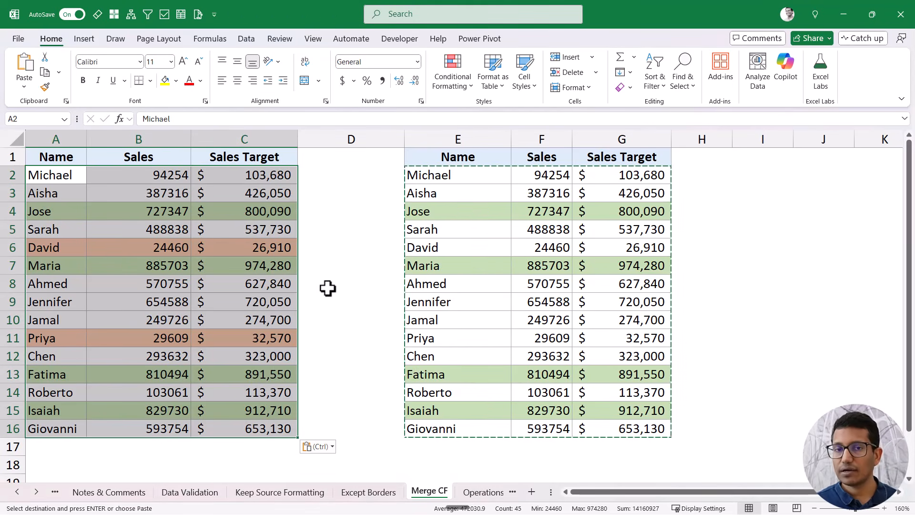
pyautogui.moveTo(52, 175); pyautogui.dragTo(233, 423)
pyautogui.moveTo(419, 178); pyautogui.dragTo(590, 425)
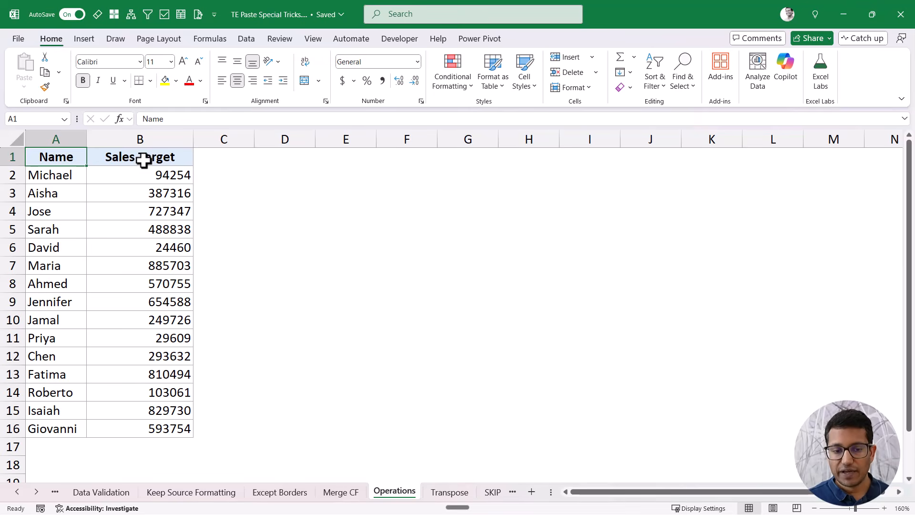
# Fill C2:C16 on the Operations sheet with the formula =B2*1.1 and clear the filled cells.
pyautogui.moveTo(143, 157); pyautogui.dragTo(147, 419)
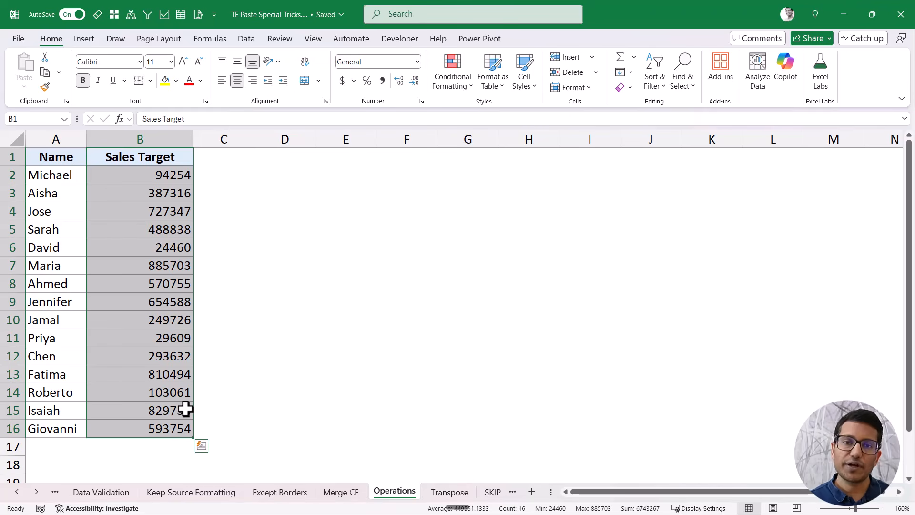
pyautogui.click(224, 176)
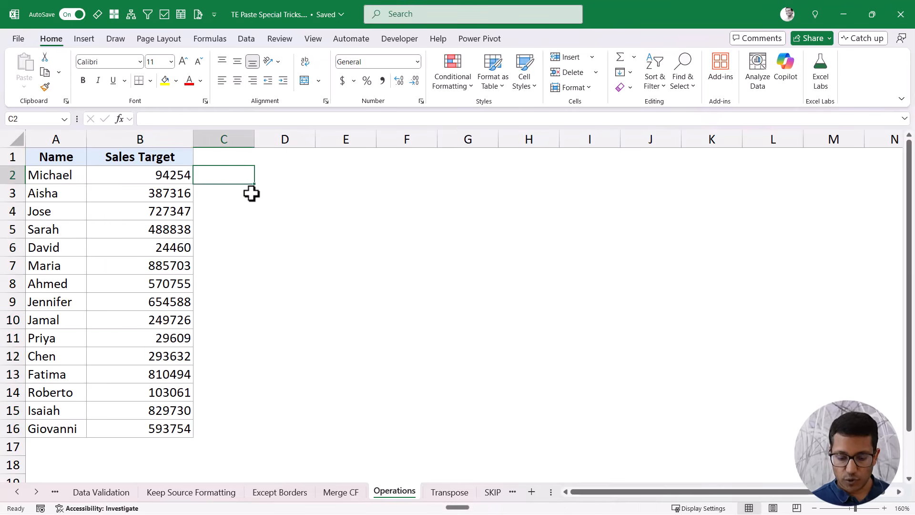
pyautogui.write('=')
pyautogui.press('Left')
pyautogui.write('*')
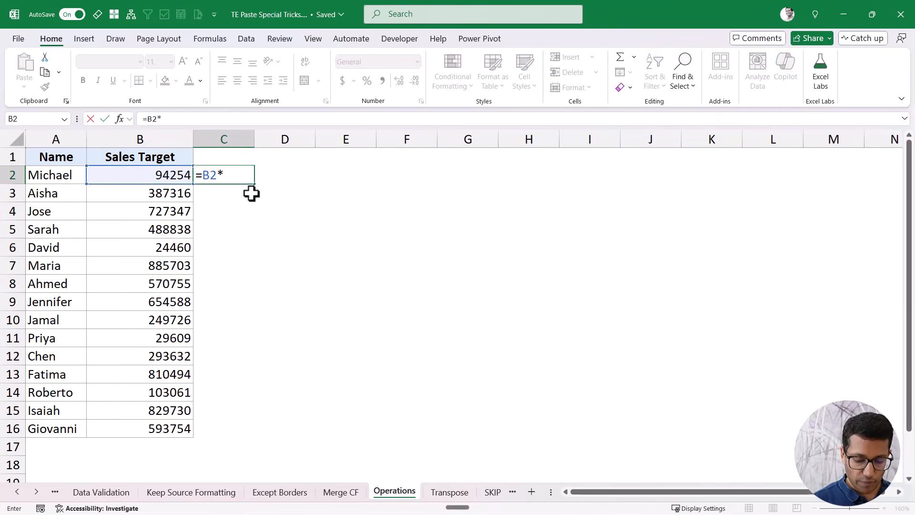
pyautogui.write('1.1')
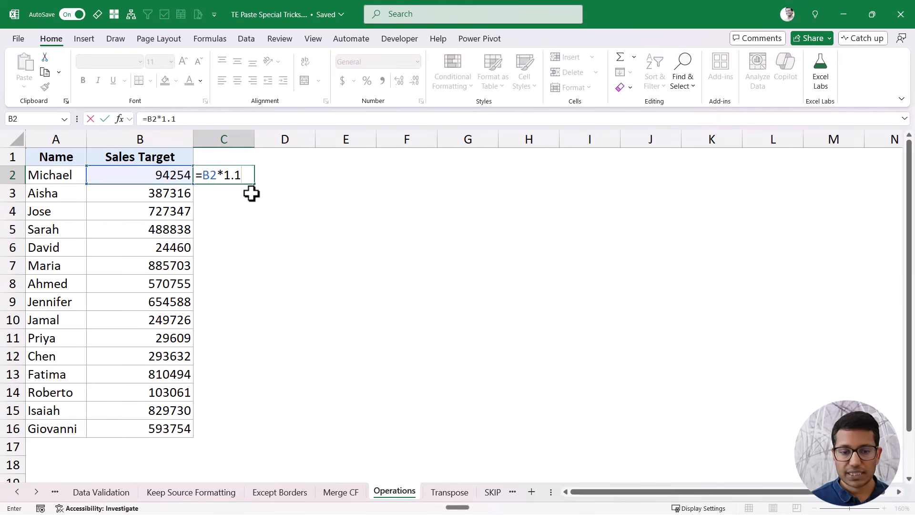
pyautogui.hotkey('ctrl', 'Return')
pyautogui.moveTo(256, 185); pyautogui.dragTo(254, 435)
pyautogui.press('Delete')
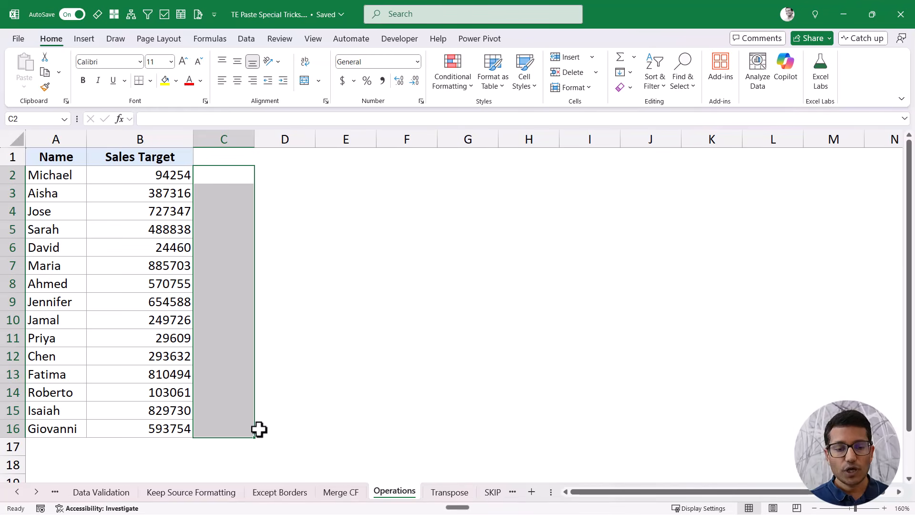
pyautogui.press('Right')
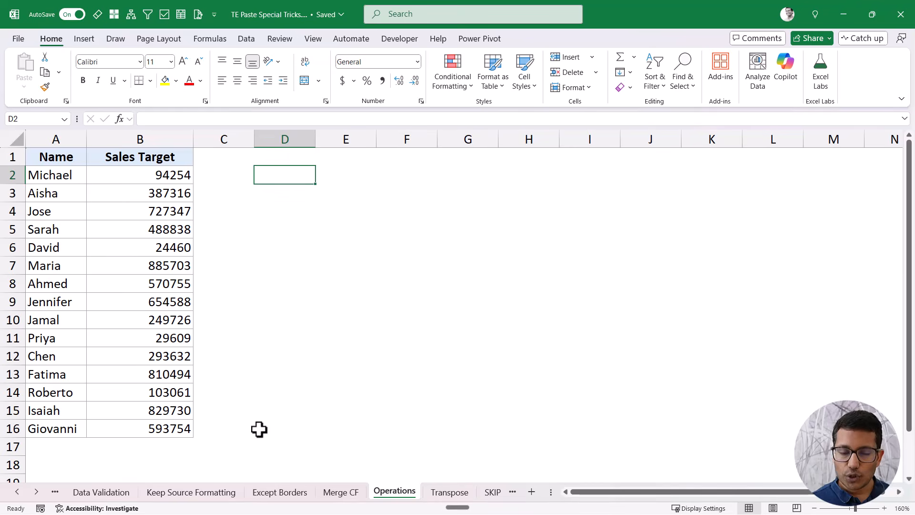
# Enter the multiplier 1.1 in cell D1 for the Sales Target values.
pyautogui.click(295, 161)
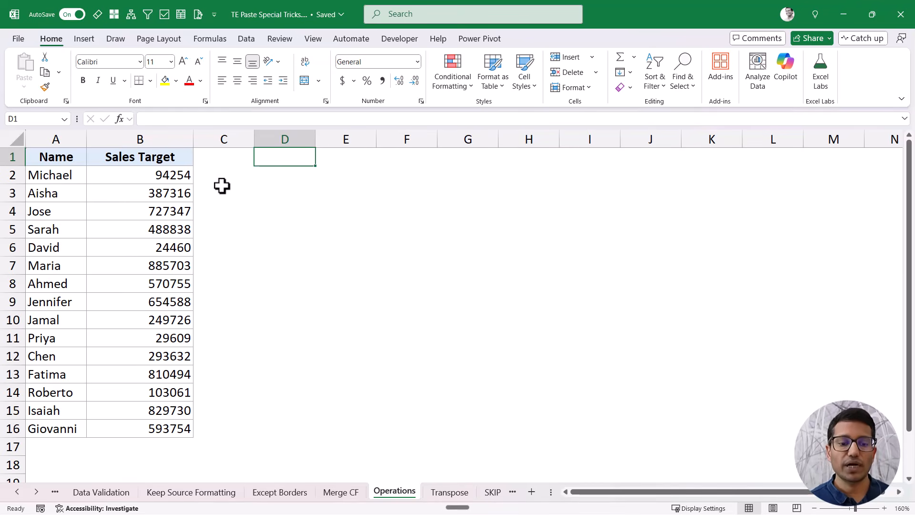
pyautogui.moveTo(179, 178); pyautogui.dragTo(169, 421)
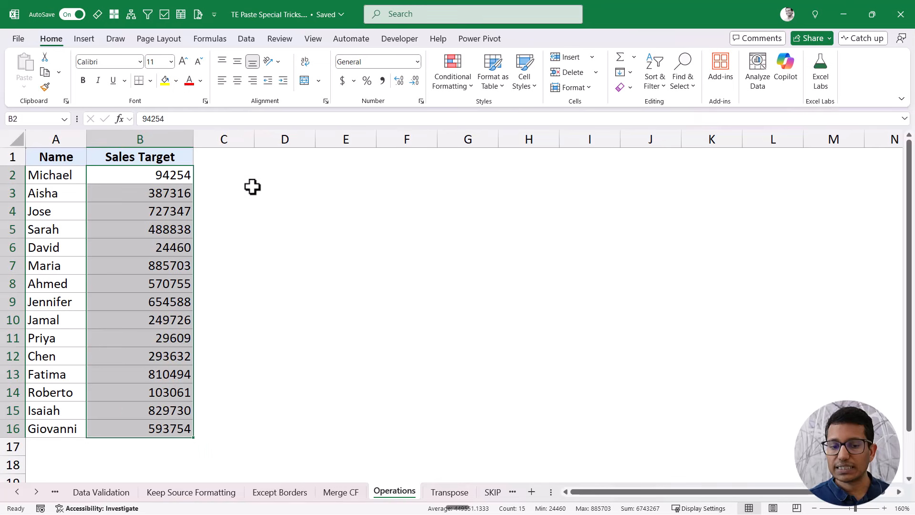
pyautogui.click(280, 161)
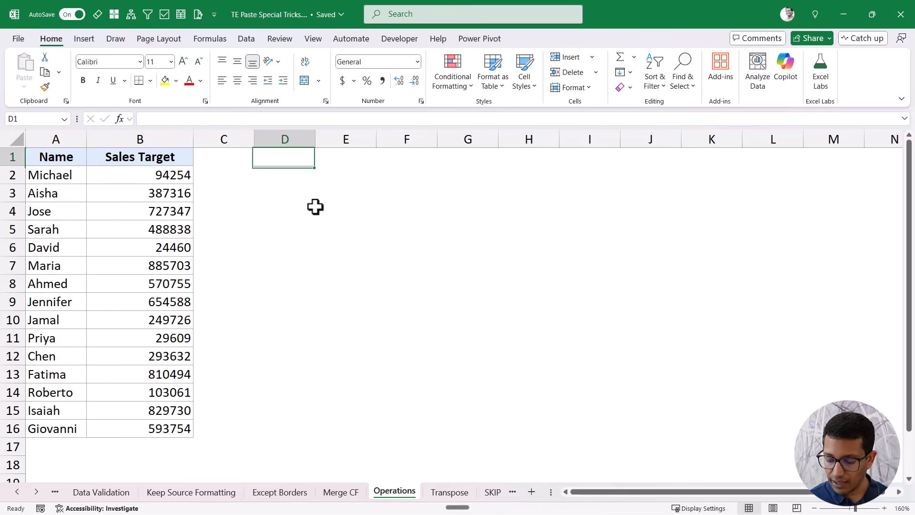
pyautogui.write('1.1')
pyautogui.press('Return')
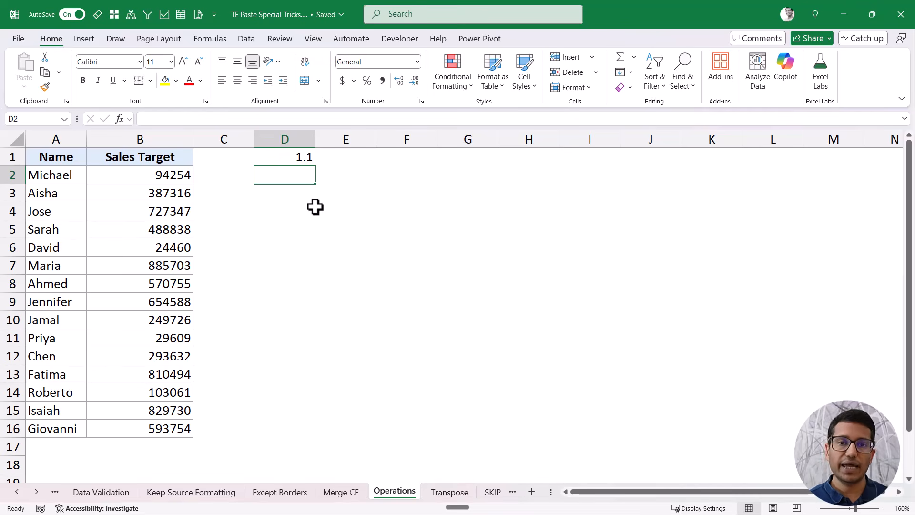
# Copy D1 and paste it onto the sales targets B2:B16 through Paste Special with All and the Multiply operation.
pyautogui.click(300, 158)
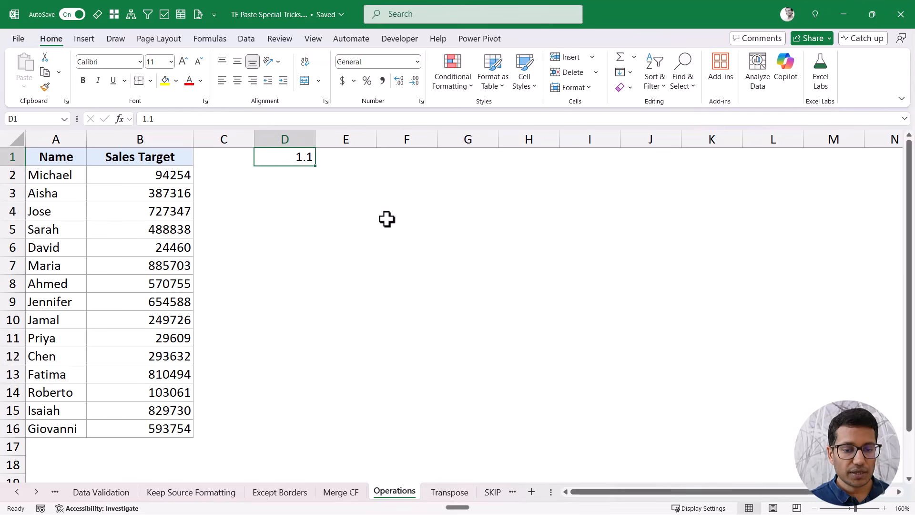
pyautogui.hotkey('ctrl', 'c')
pyautogui.moveTo(165, 176); pyautogui.dragTo(153, 426)
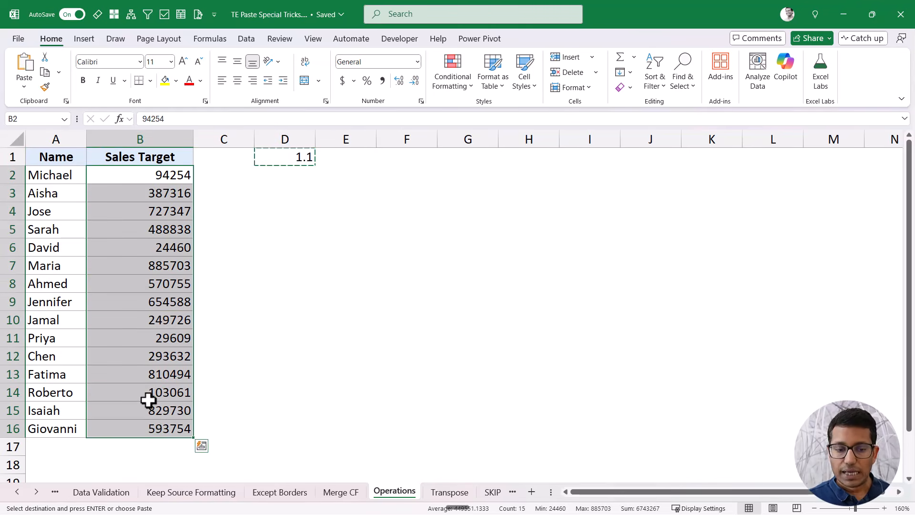
pyautogui.hotkey('alt', 'e')
pyautogui.press('s')
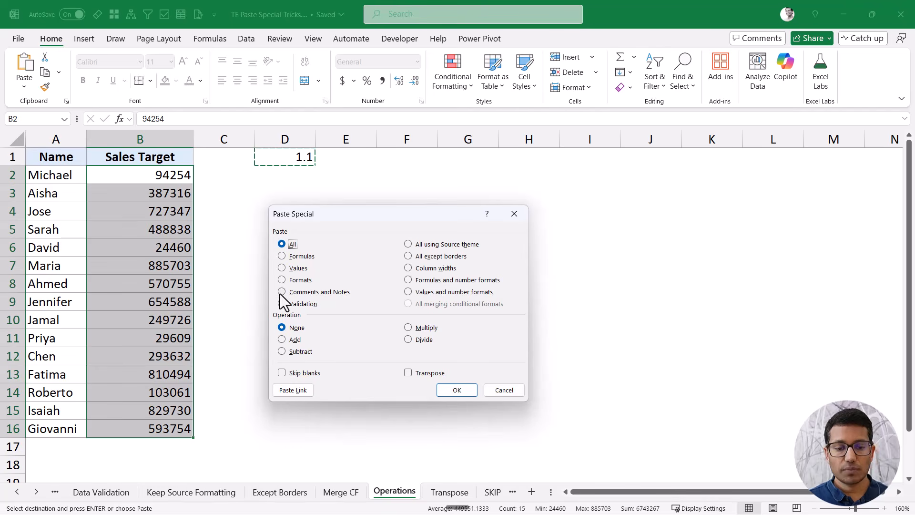
pyautogui.moveTo(381, 217); pyautogui.dragTo(518, 184)
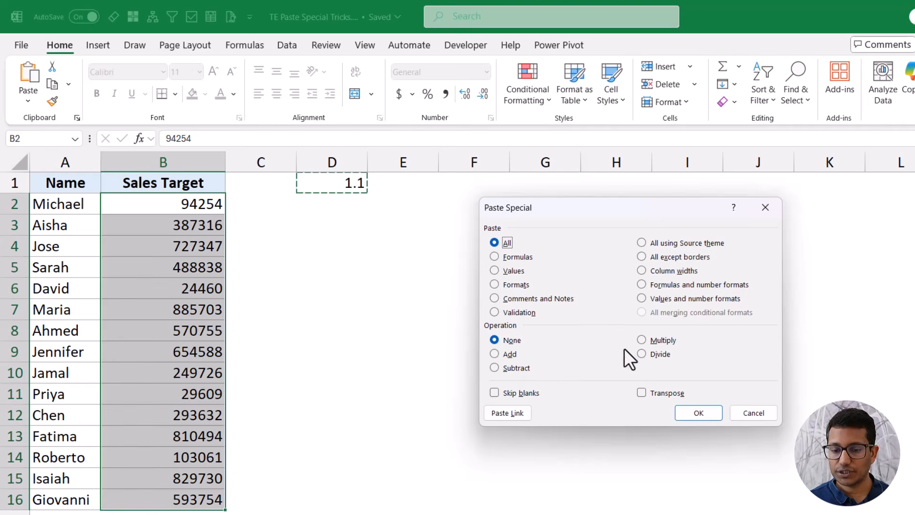
pyautogui.click(656, 342)
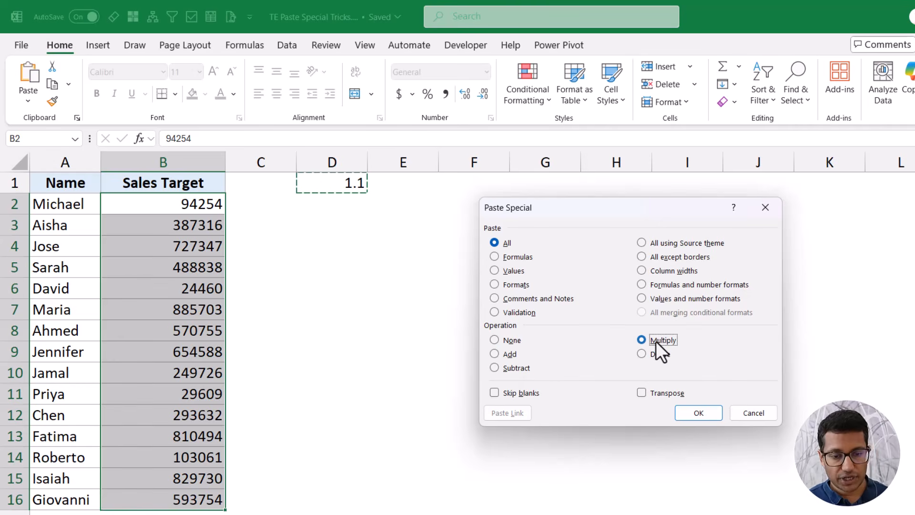
pyautogui.click(686, 413)
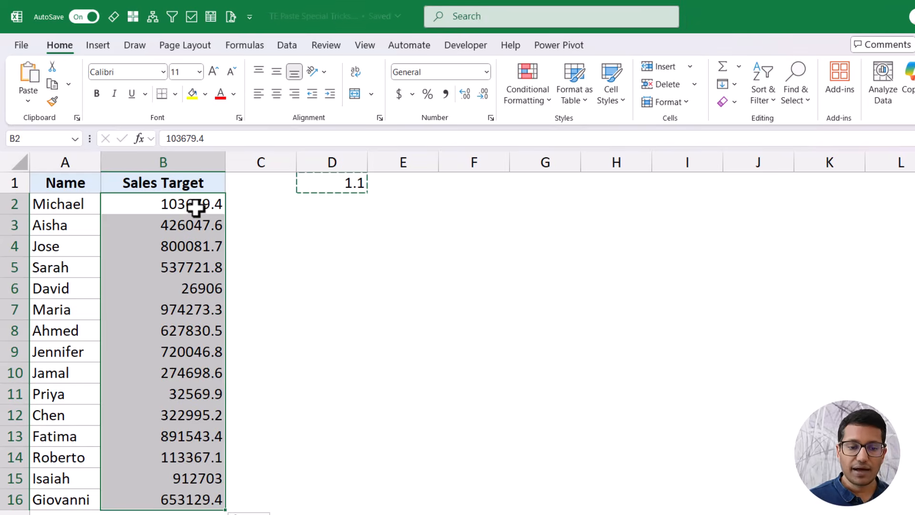
# Check the multiplied sales targets and their formatting in B2:B16, and undo the Multiply paste.
pyautogui.moveTo(196, 207); pyautogui.dragTo(190, 491)
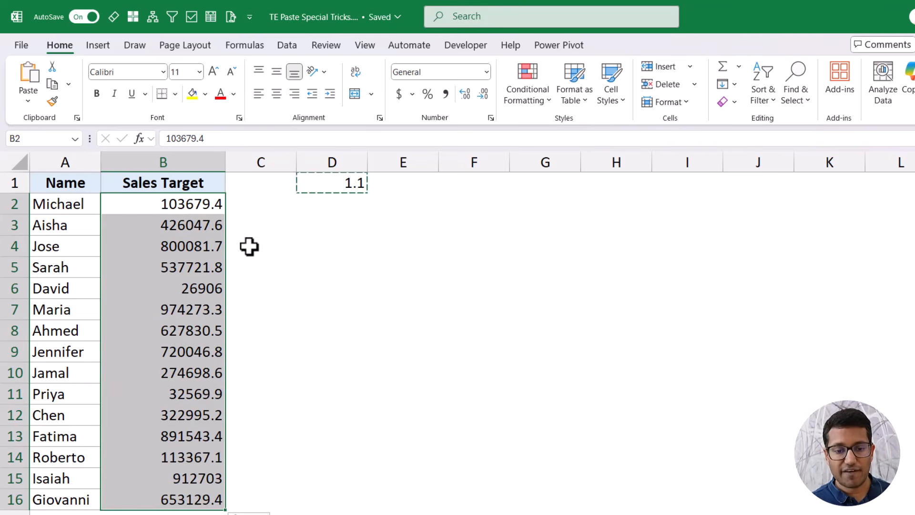
pyautogui.click(318, 190)
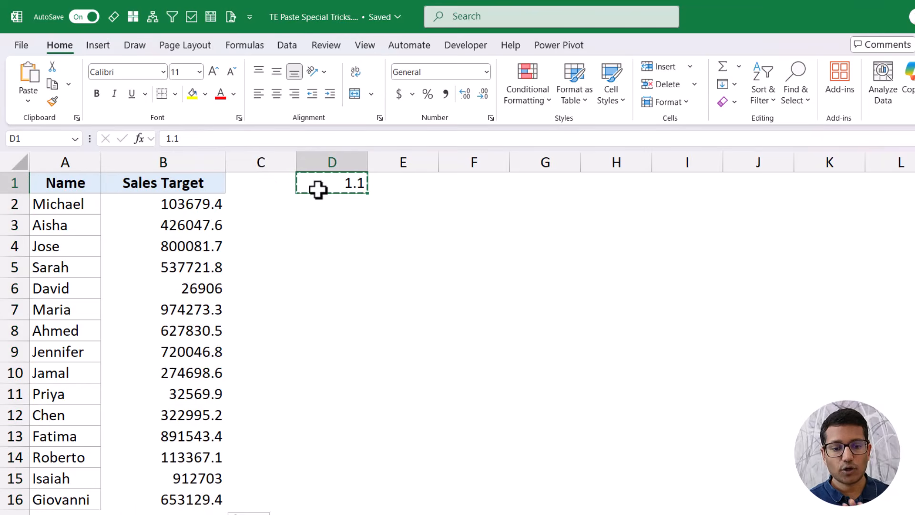
pyautogui.moveTo(214, 206); pyautogui.dragTo(196, 491)
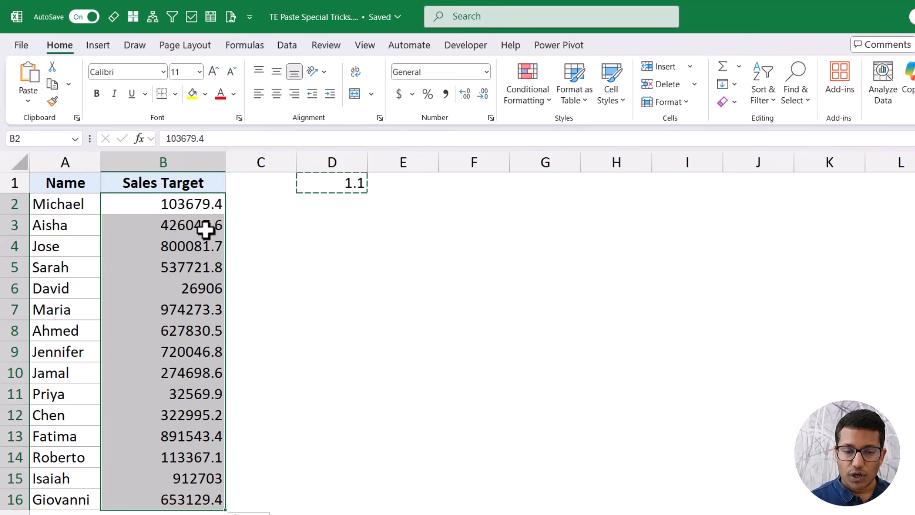
pyautogui.press('Escape')
pyautogui.click(319, 251)
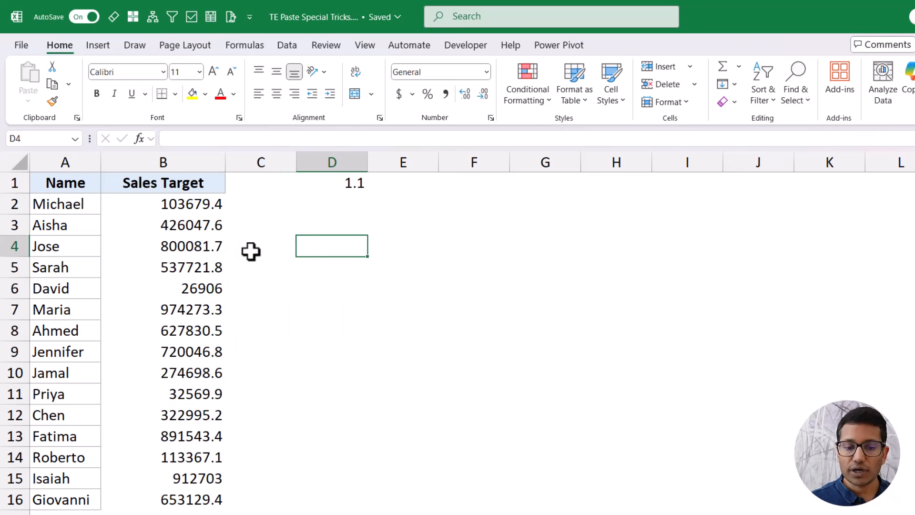
pyautogui.click(353, 190)
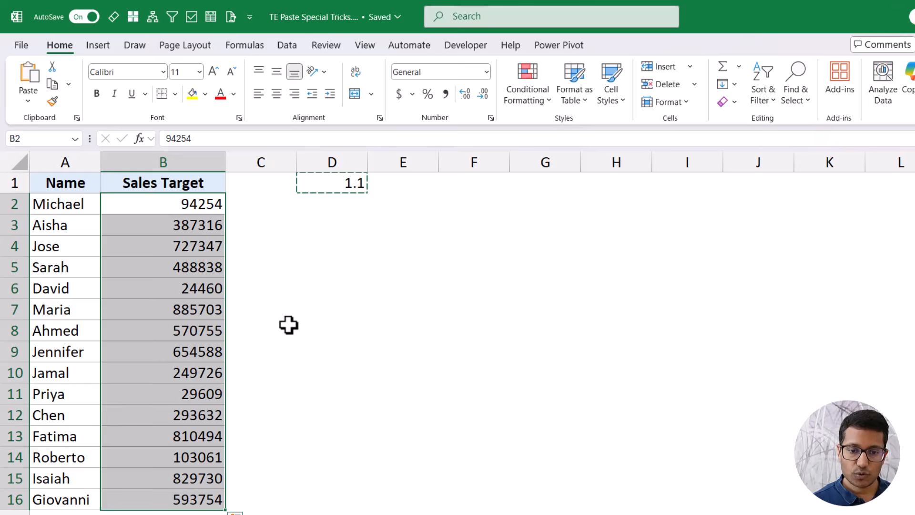
# Copy D1 and paste it onto B2:B16 through Paste Special with Values and the Multiply operation.
pyautogui.click(318, 183)
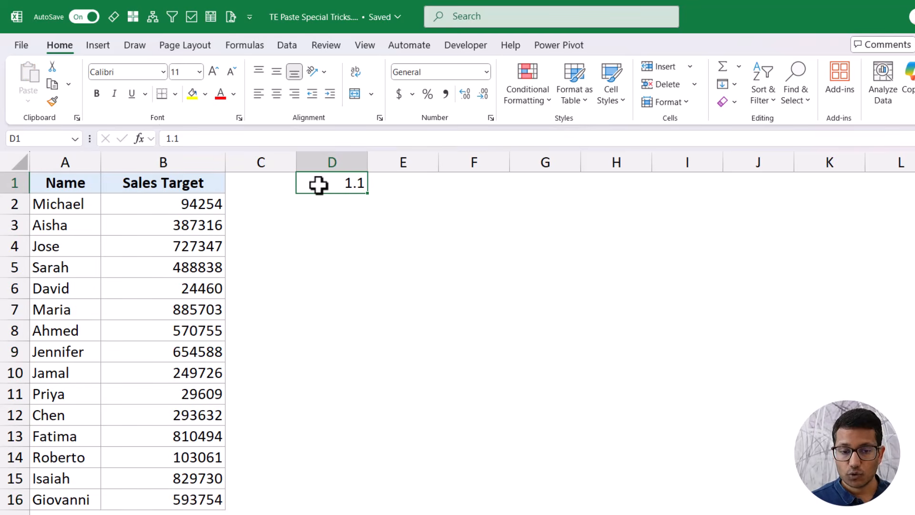
pyautogui.hotkey('ctrl', 'c')
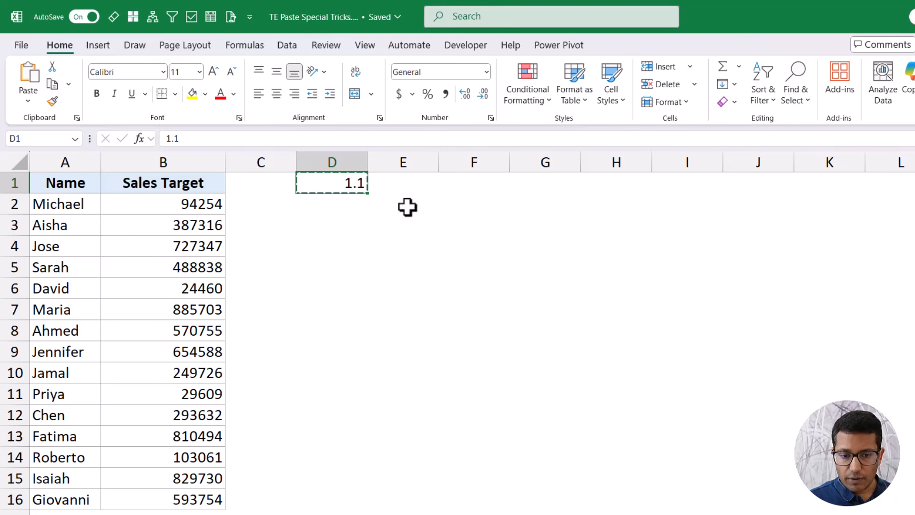
pyautogui.moveTo(194, 210); pyautogui.dragTo(196, 459)
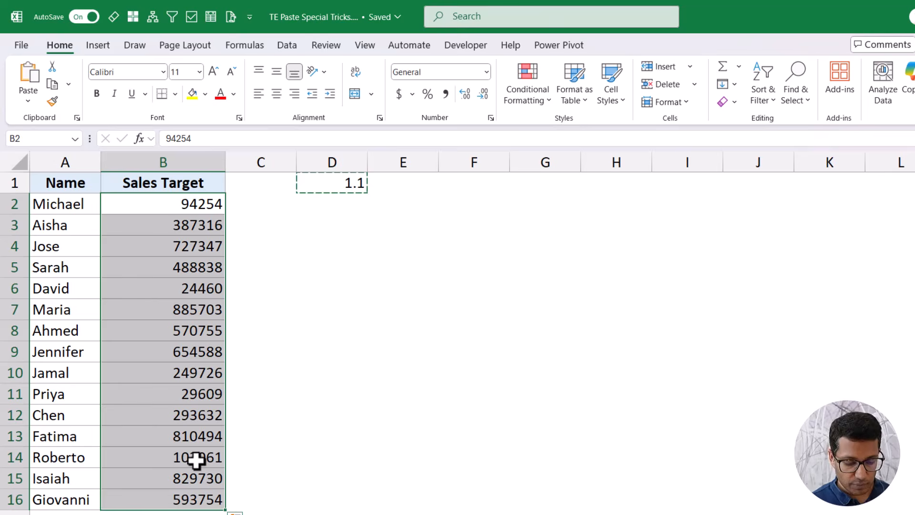
pyautogui.hotkey('alt', 'e')
pyautogui.press('s')
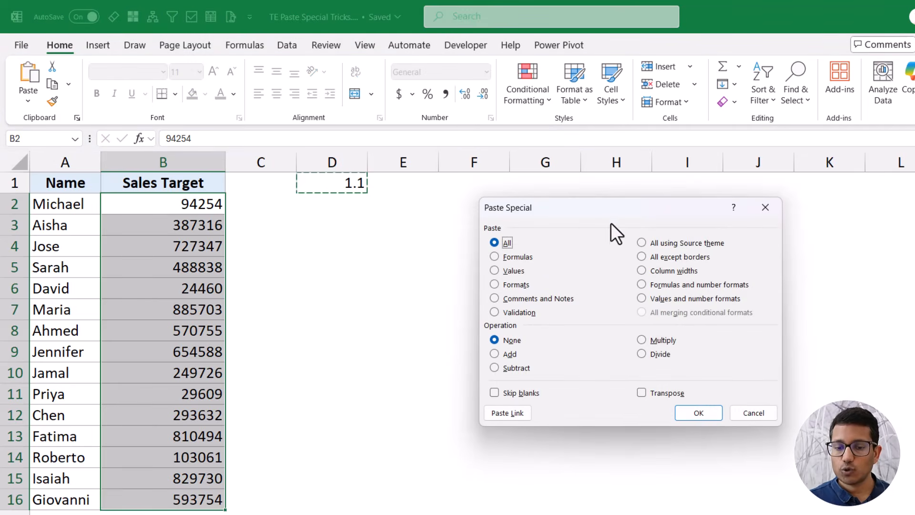
pyautogui.moveTo(611, 222); pyautogui.dragTo(577, 214)
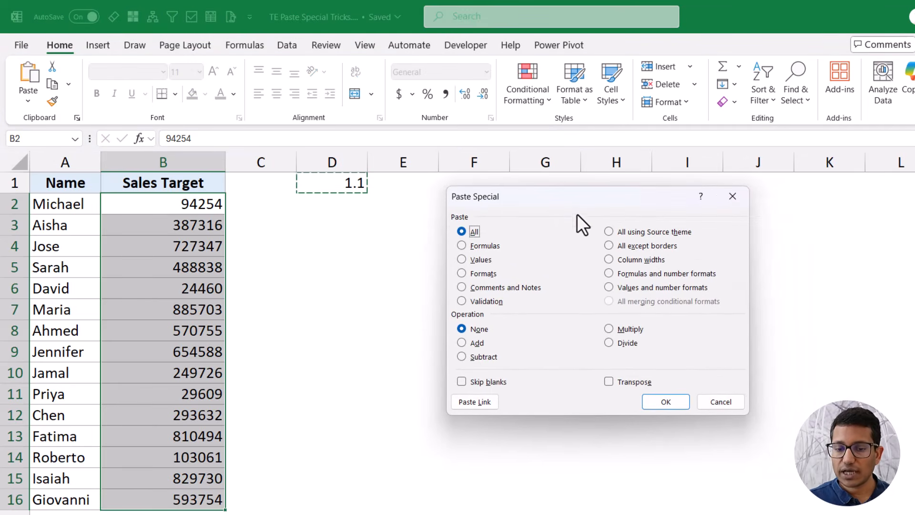
pyautogui.click(483, 260)
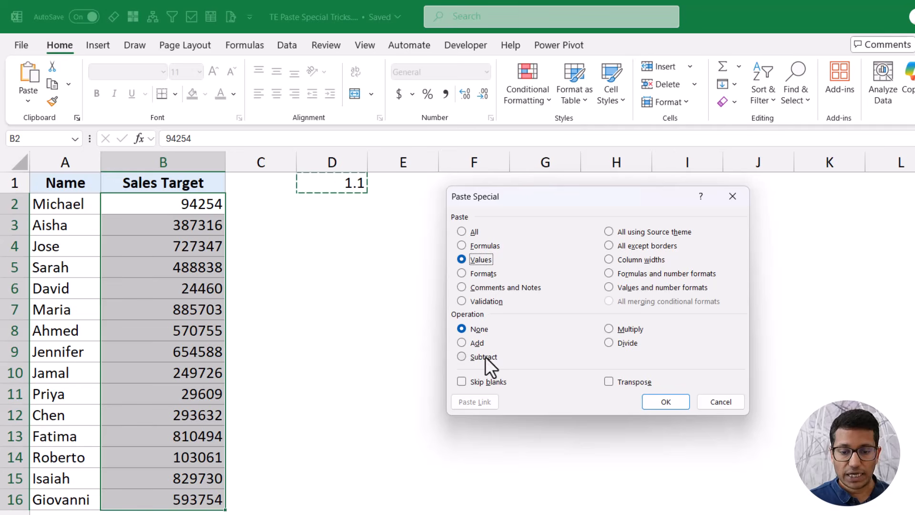
pyautogui.click(618, 330)
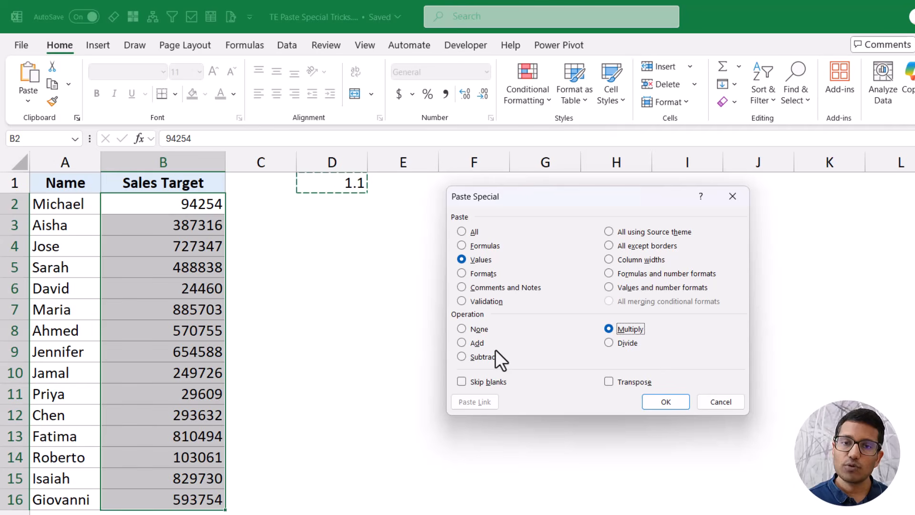
pyautogui.click(655, 402)
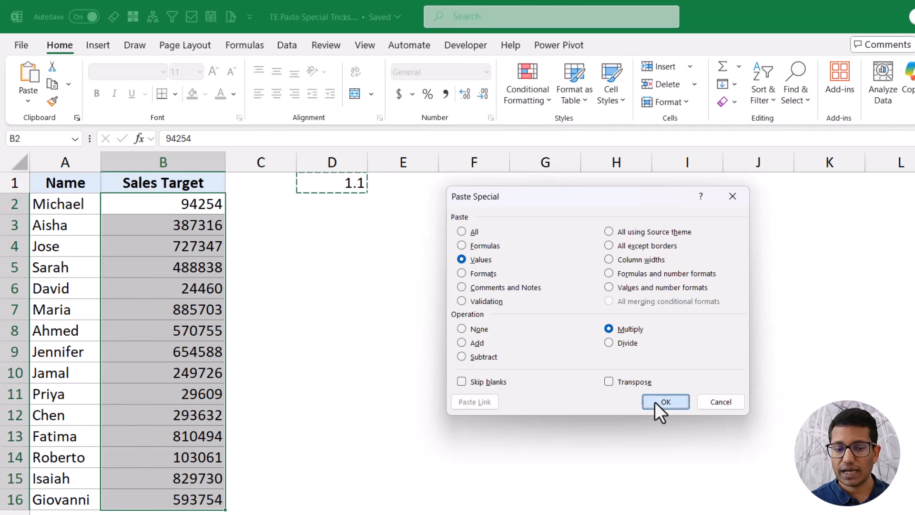
# Undo the Values and Multiply paste on B2:B16 and clear the multiplier from D1.
pyautogui.click(196, 206)
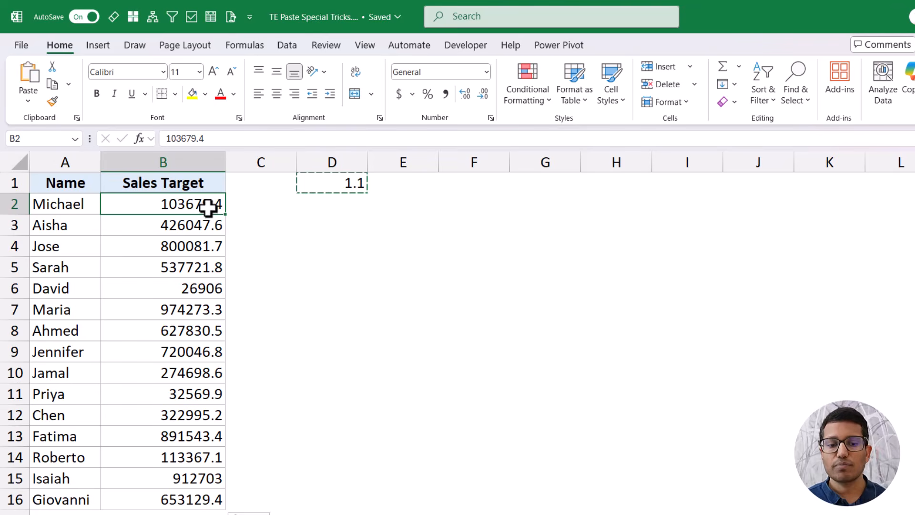
pyautogui.click(313, 188)
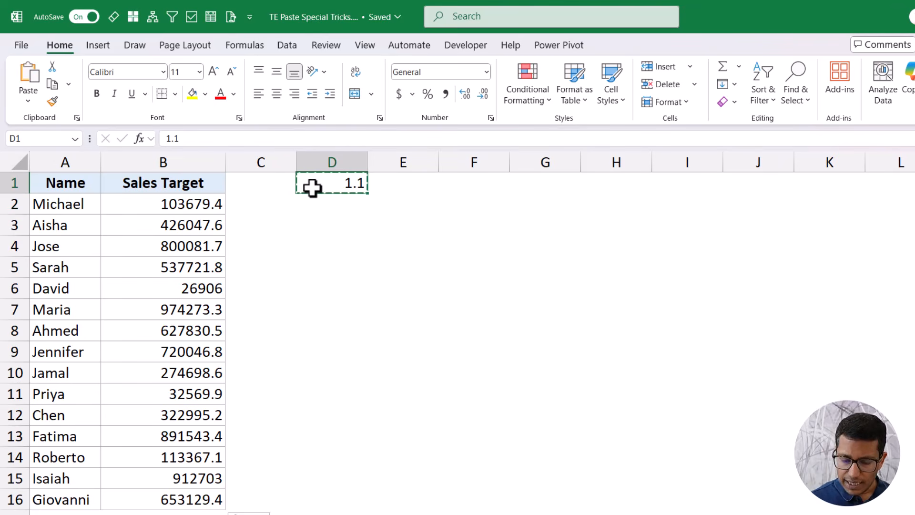
pyautogui.press('Delete')
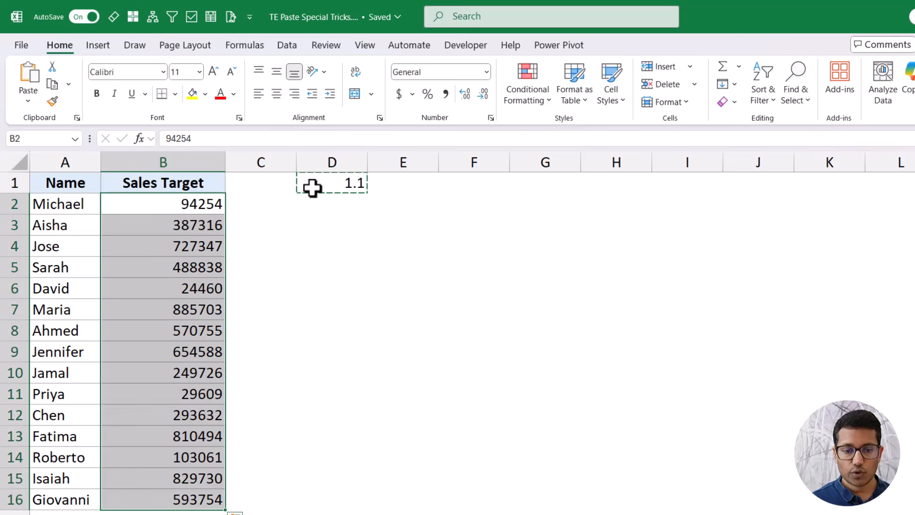
pyautogui.press('Escape')
pyautogui.press('Right')
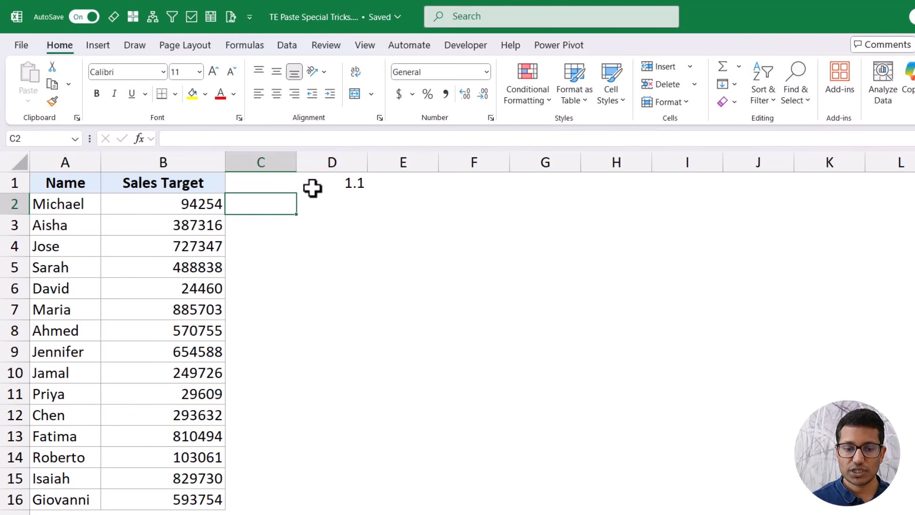
pyautogui.press('Right')
pyautogui.press('Up')
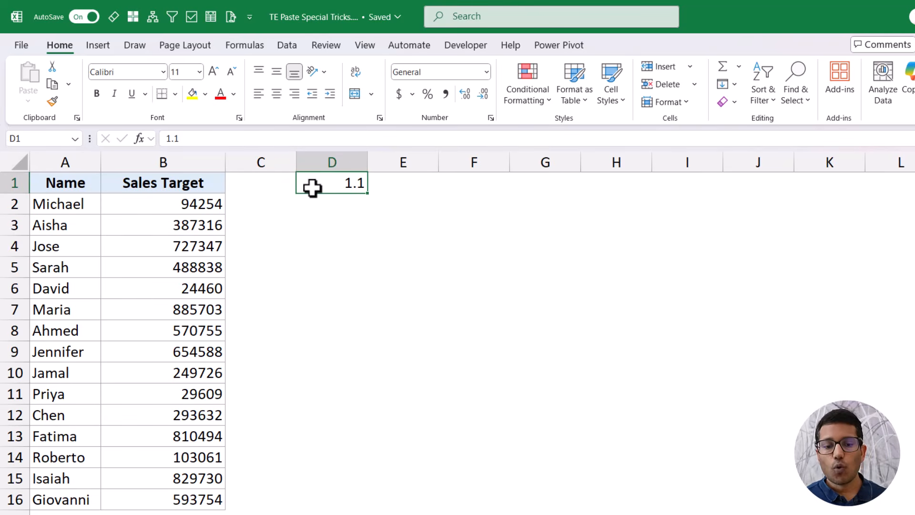
pyautogui.press('Delete')
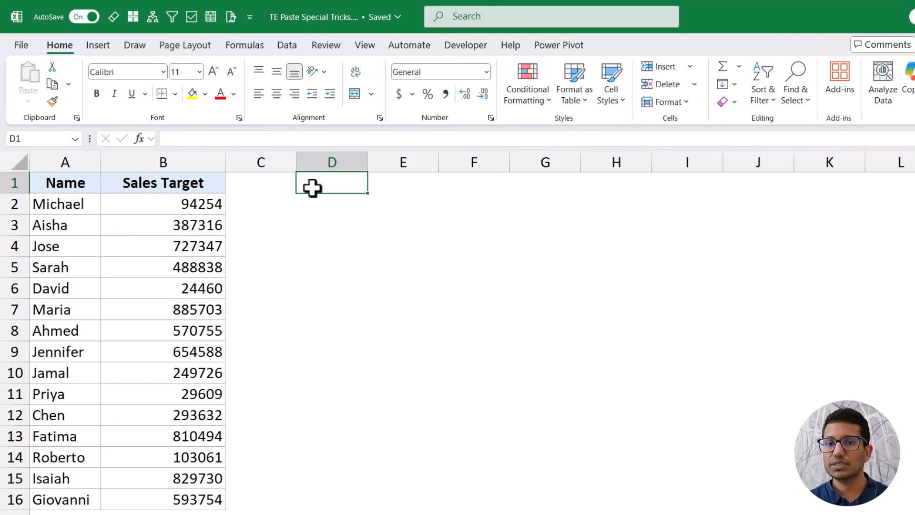
# Enter the multipliers 1.1, 1.2 and 1.3 in cells E1, F1 and G1.
pyautogui.press('Right')
pyautogui.press('Right')
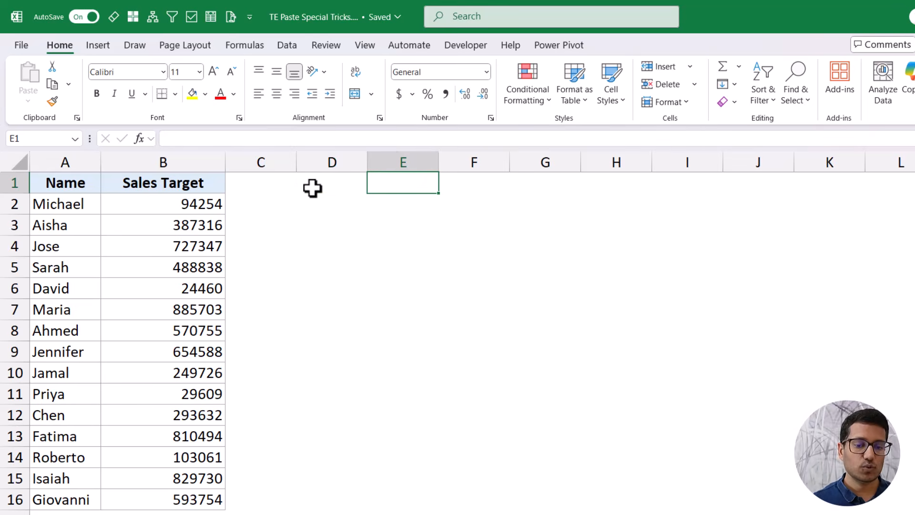
pyautogui.write('1.2')
pyautogui.press('Return')
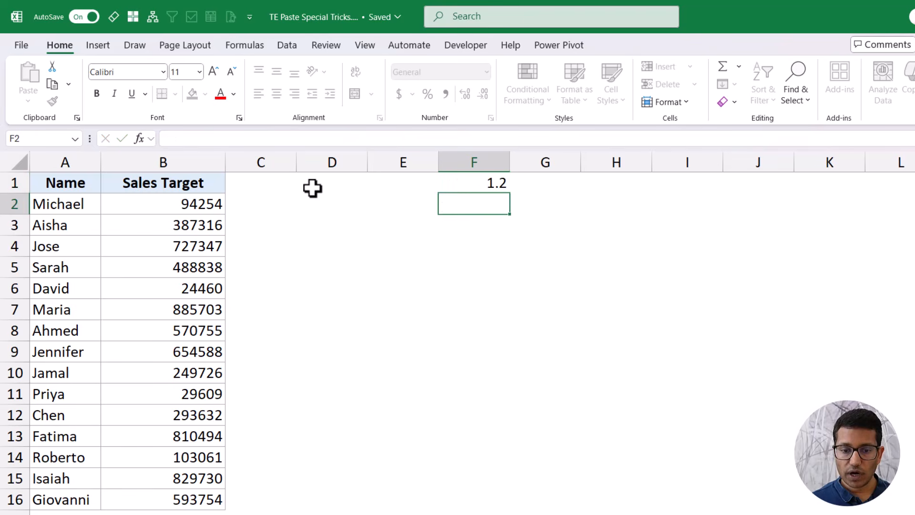
pyautogui.press('Up')
pyautogui.press('Left')
pyautogui.write('1.1')
pyautogui.press('Return')
pyautogui.press('Up')
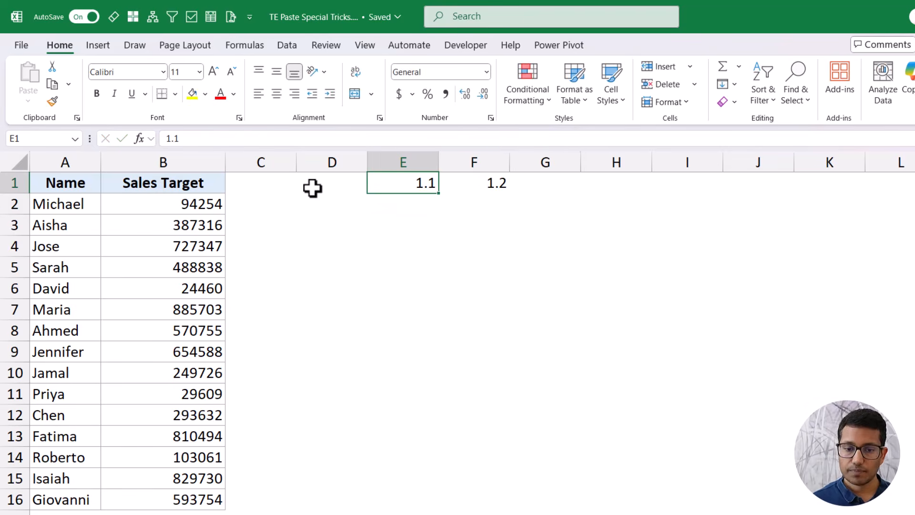
pyautogui.press('Right')
pyautogui.press('Right')
pyautogui.write('1.3')
pyautogui.press('Return')
# Copy the Sales Target column B1:B16 into columns C and D, and give columns B to D an equal width.
pyautogui.press('Up')
pyautogui.press('Left')
pyautogui.press('Left')
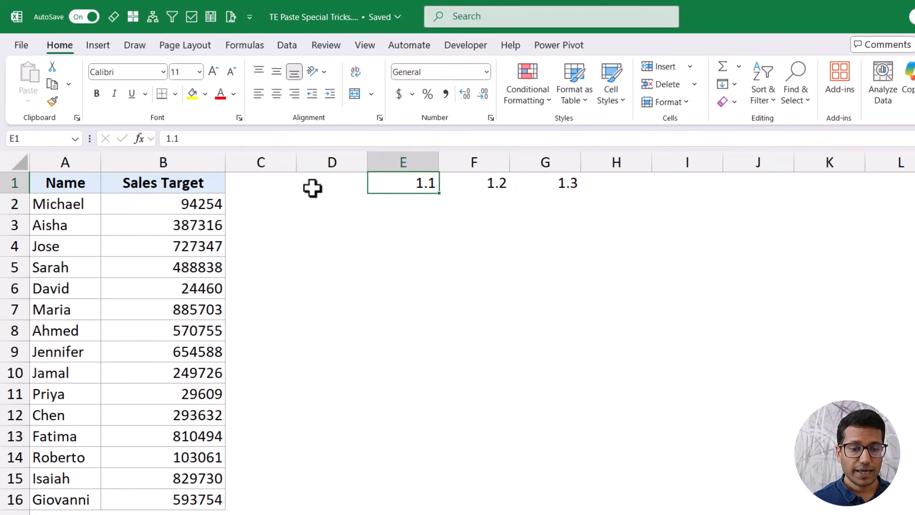
pyautogui.press('Left')
pyautogui.press('Left')
pyautogui.press('Left')
pyautogui.hotkey('ctrl', 'shift', 'Down')
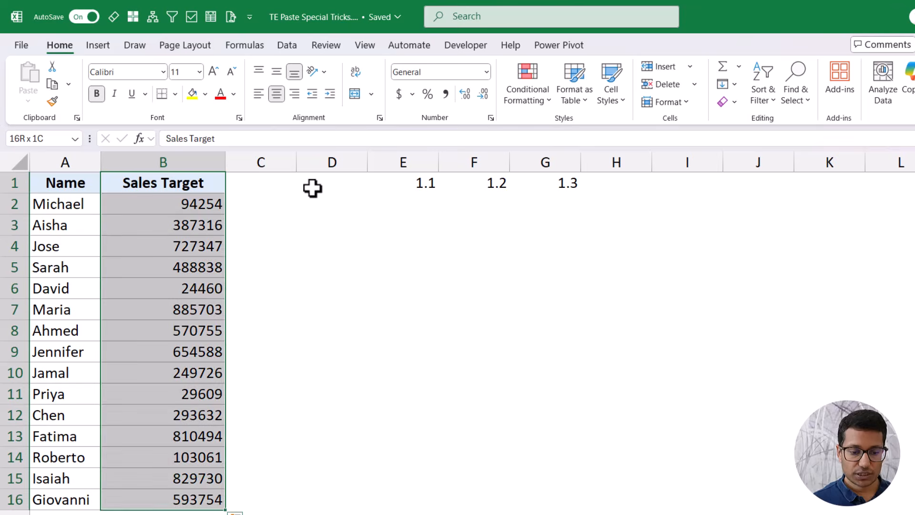
pyautogui.hotkey('ctrl', 'c')
pyautogui.press('Right')
pyautogui.hotkey('ctrl', 'v')
pyautogui.press('Right')
pyautogui.hotkey('ctrl', 'v')
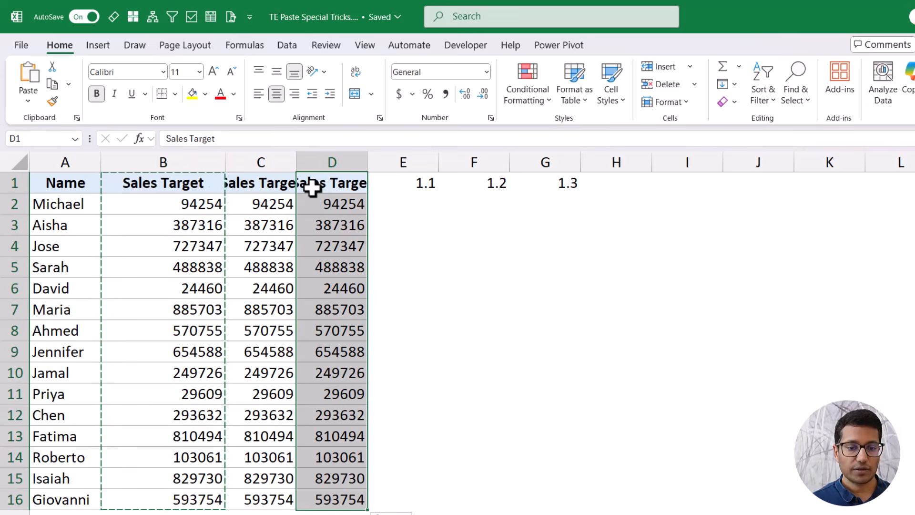
pyautogui.moveTo(219, 161); pyautogui.dragTo(461, 162)
# Copy the multipliers E1:G1 and paste them onto B2:D16 through Paste Special with Values and the Multiply operation.
pyautogui.click(197, 204)
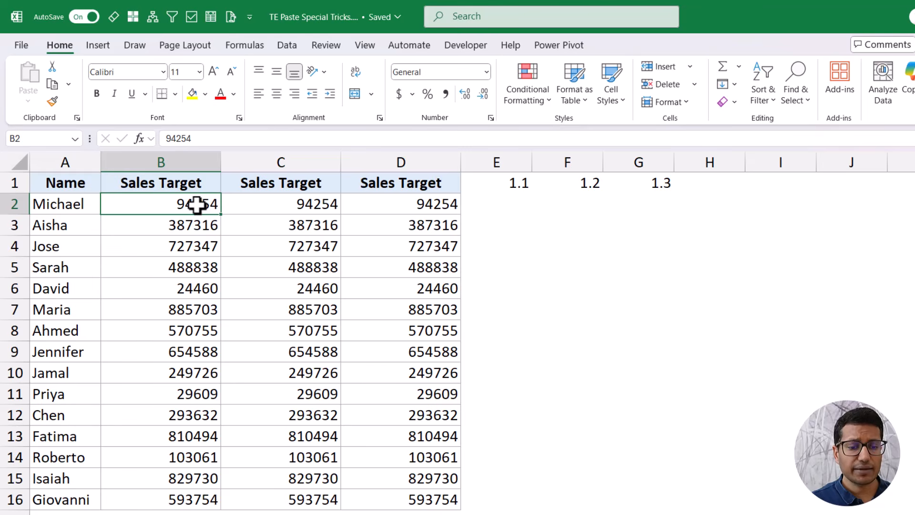
pyautogui.click(267, 206)
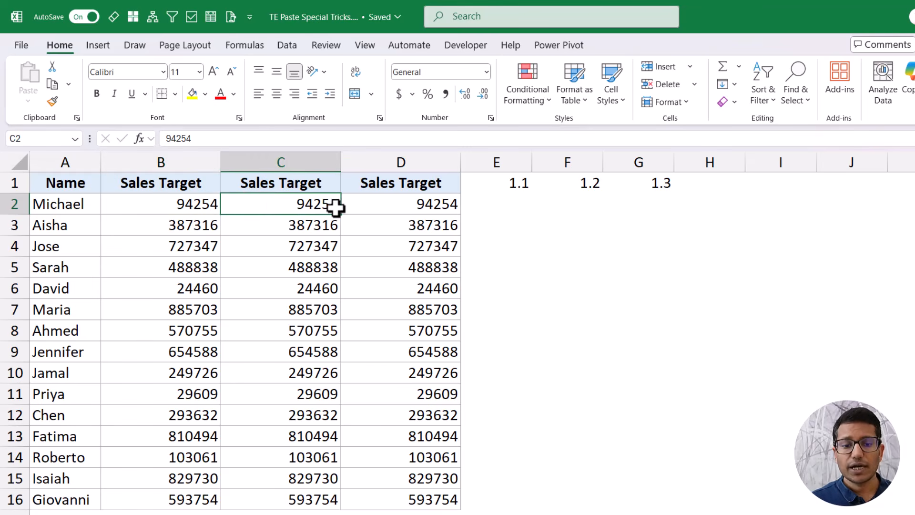
pyautogui.click(405, 207)
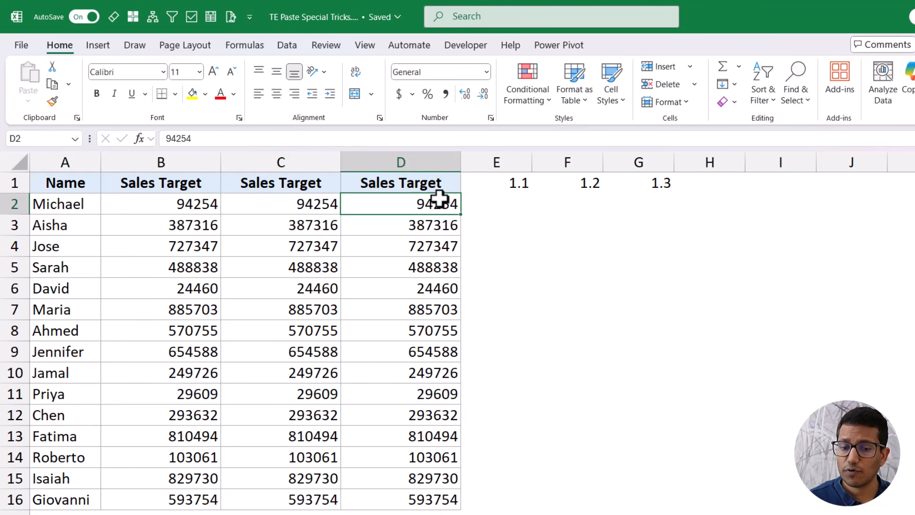
pyautogui.moveTo(501, 183); pyautogui.dragTo(642, 180)
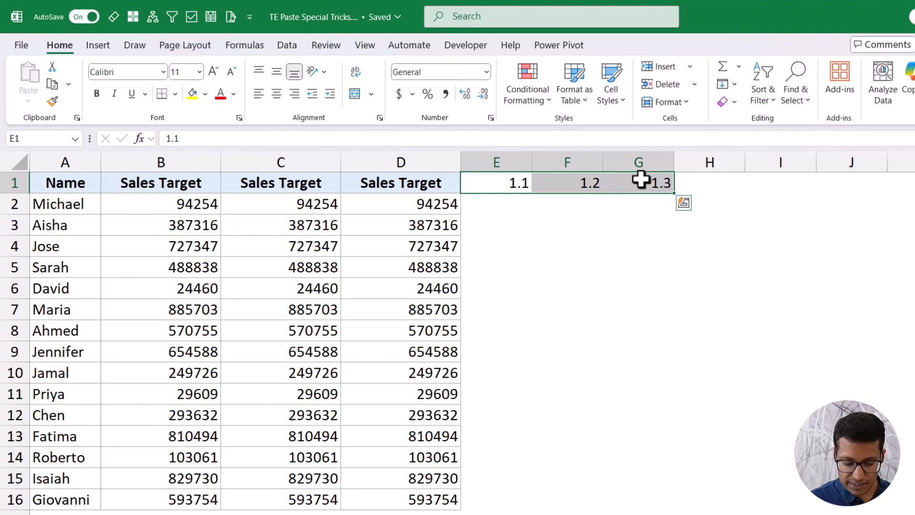
pyautogui.hotkey('ctrl', 'c')
pyautogui.moveTo(214, 207); pyautogui.dragTo(445, 496)
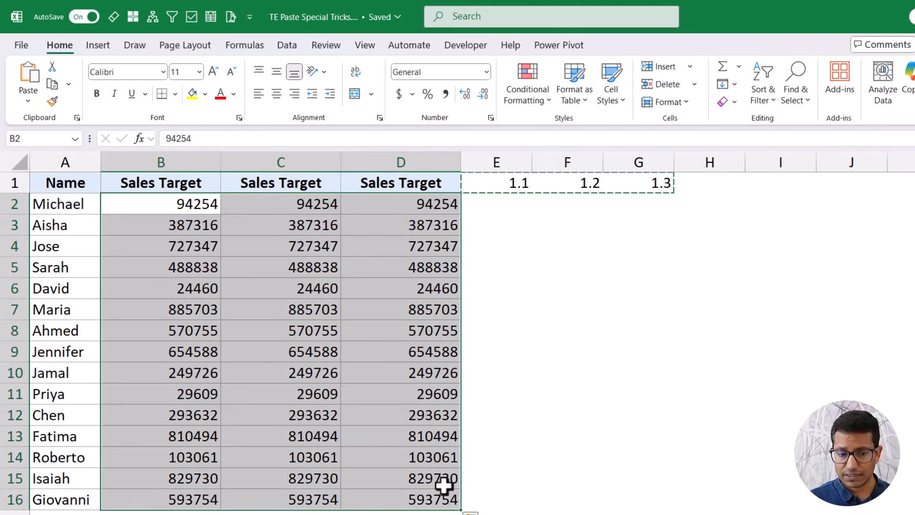
pyautogui.hotkey('alt', 'e')
pyautogui.press('s')
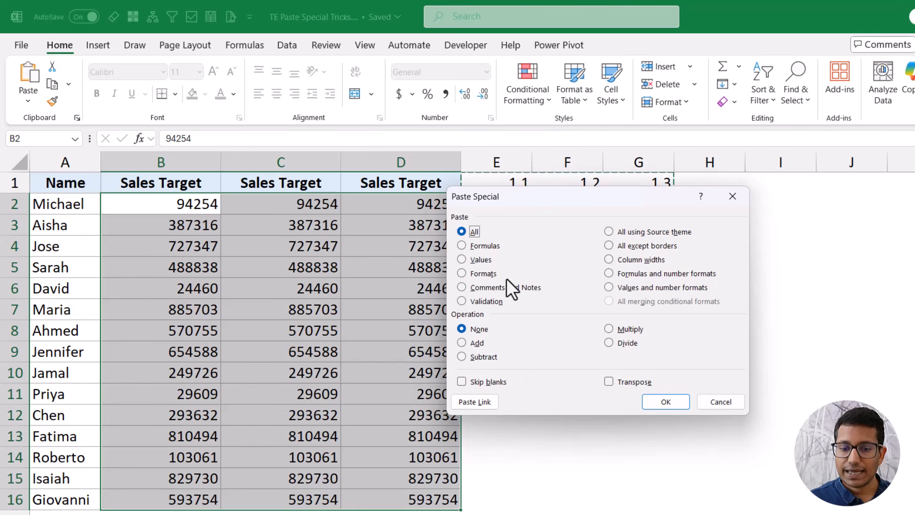
pyautogui.click(482, 260)
pyautogui.click(620, 330)
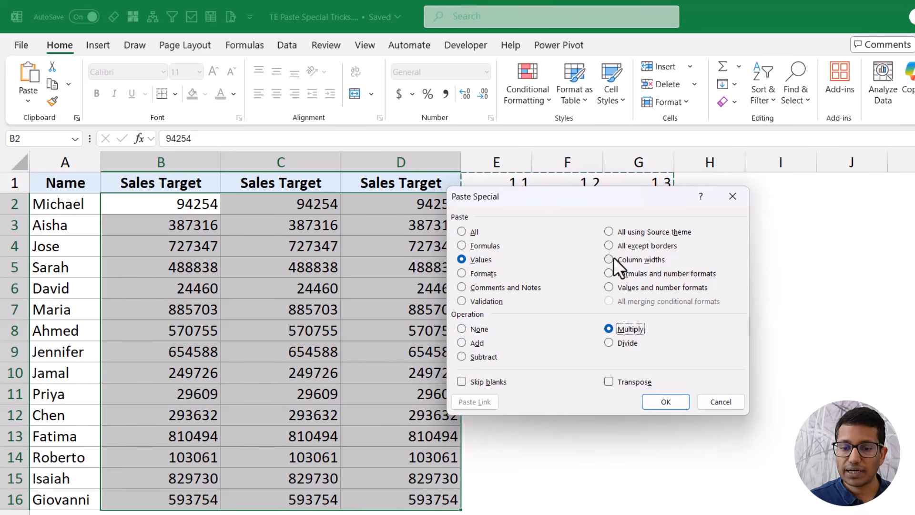
pyautogui.moveTo(599, 200); pyautogui.dragTo(683, 248)
pyautogui.click(749, 449)
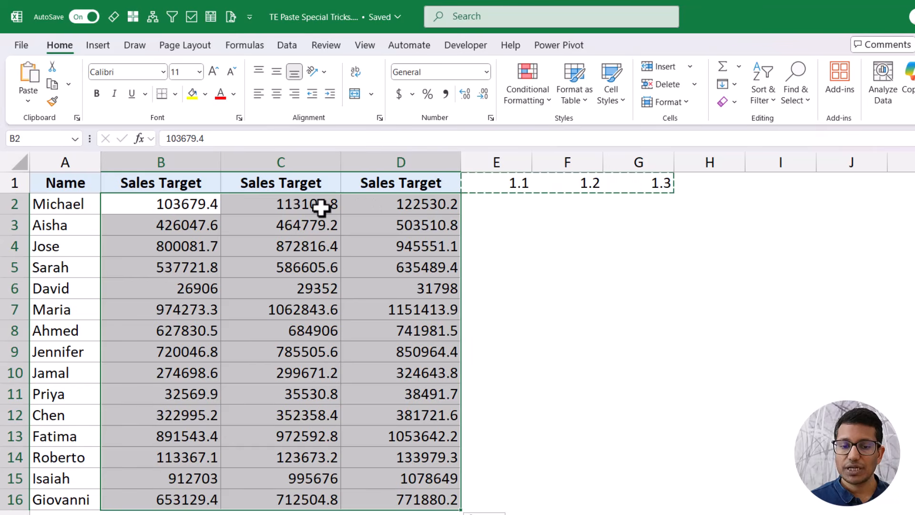
# Check the multiplied targets in columns B, C and D against their multipliers in row 1.
pyautogui.click(190, 205)
pyautogui.press('Escape')
pyautogui.moveTo(189, 207); pyautogui.dragTo(187, 438)
pyautogui.moveTo(265, 206); pyautogui.dragTo(302, 479)
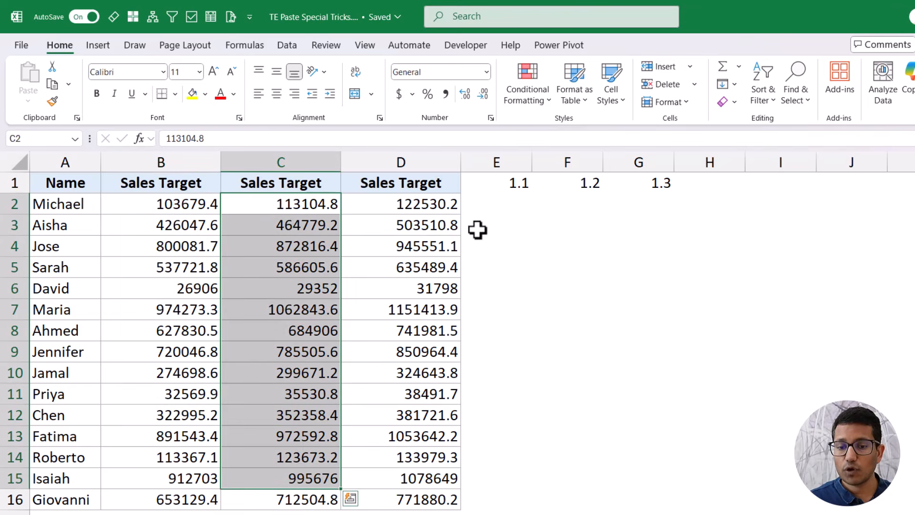
pyautogui.click(572, 186)
pyautogui.moveTo(441, 206); pyautogui.dragTo(435, 496)
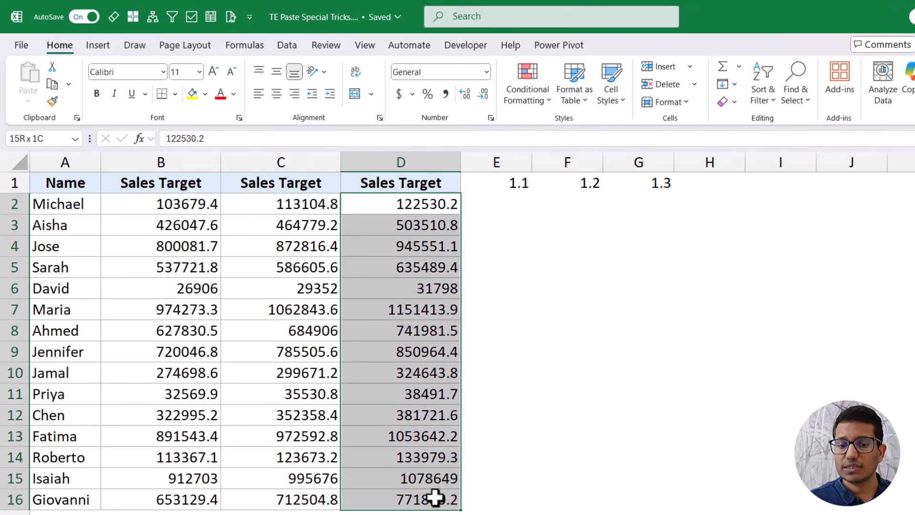
pyautogui.click(637, 181)
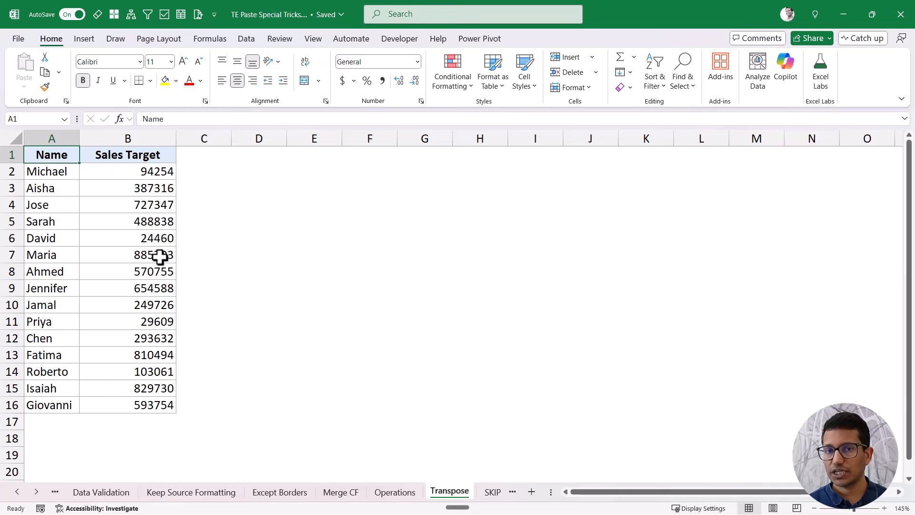
# Enter =TRANSPOSE(A1:B16) in D1 of the Transpose sheet and clear the formula again.
pyautogui.press('Right')
pyautogui.press('Right')
pyautogui.press('Right')
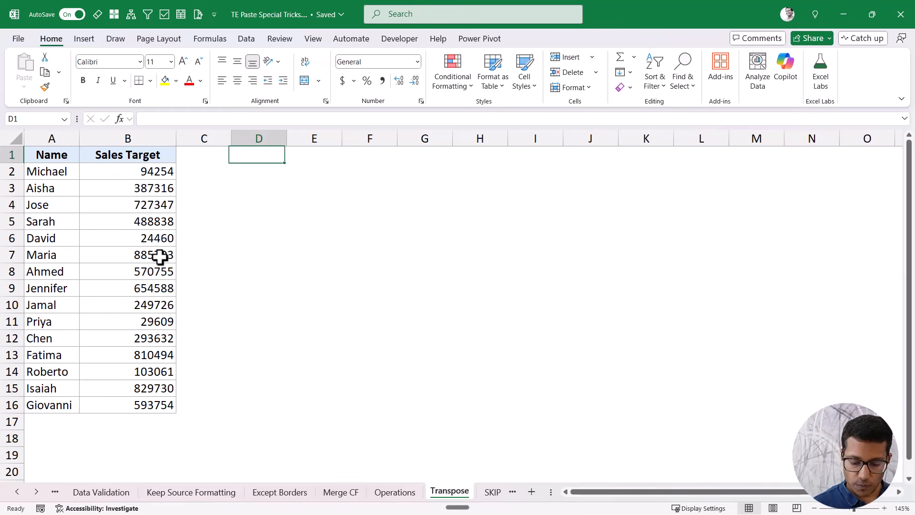
pyautogui.write('=transpo')
pyautogui.press('Tab')
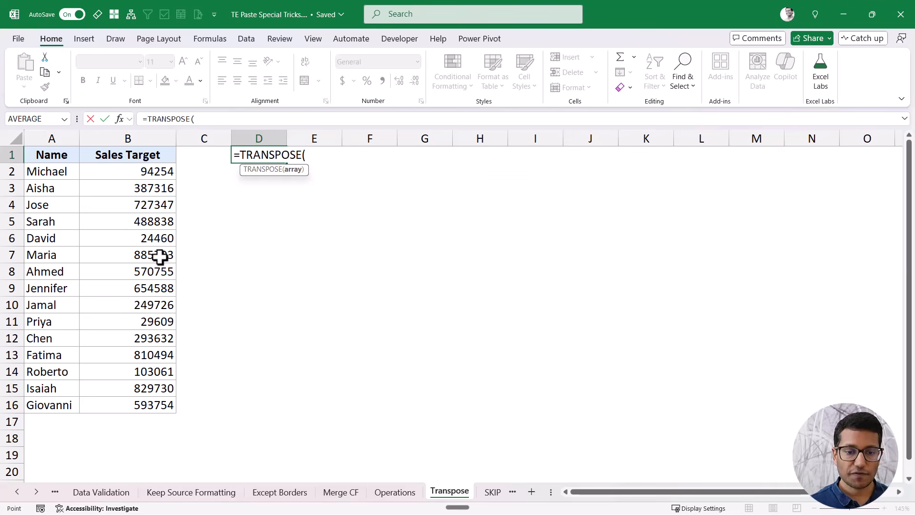
pyautogui.press('Left')
pyautogui.press('Left')
pyautogui.press('Left')
pyautogui.hotkey('ctrl', 'shift', 'Right')
pyautogui.hotkey('ctrl', 'shift', 'Down')
pyautogui.write(')')
pyautogui.press('Return')
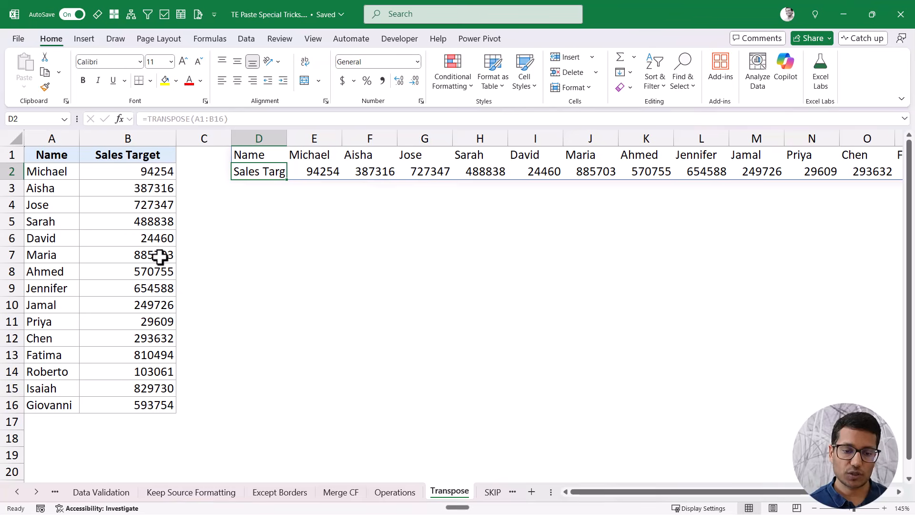
pyautogui.press('Up')
pyautogui.press('Delete')
# Copy A1:B16 and paste it at D1 through Paste Special with All and Transpose, and undo the paste.
pyautogui.press('Left')
pyautogui.press('Left')
pyautogui.press('Left')
pyautogui.hotkey('ctrl', 'shift', 'Down')
pyautogui.hotkey('ctrl', 'shift', 'Right')
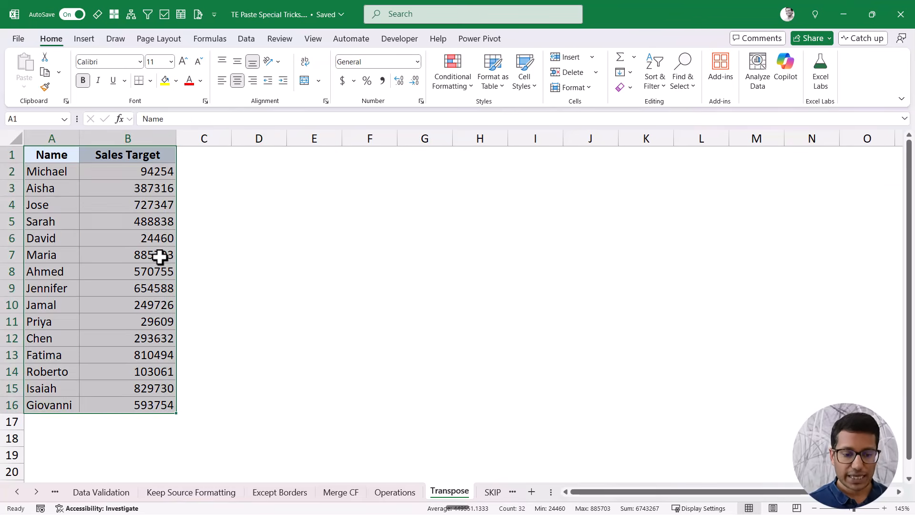
pyautogui.hotkey('ctrl', 'c')
pyautogui.press('Right')
pyautogui.press('Right')
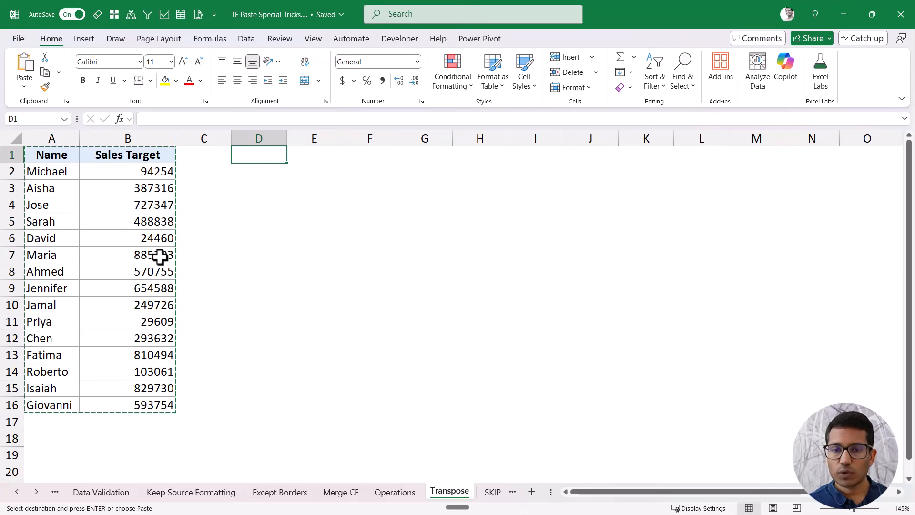
pyautogui.hotkey('alt', 'e')
pyautogui.press('s')
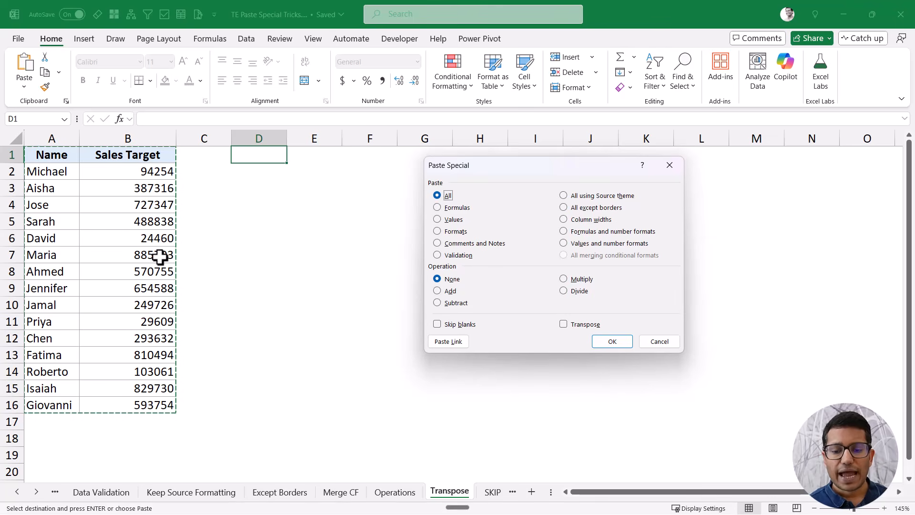
pyautogui.click(572, 324)
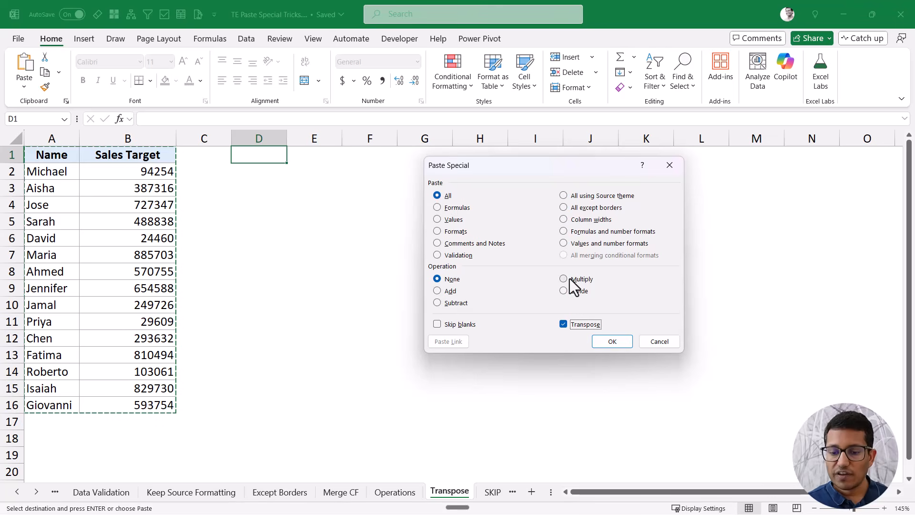
pyautogui.click(613, 342)
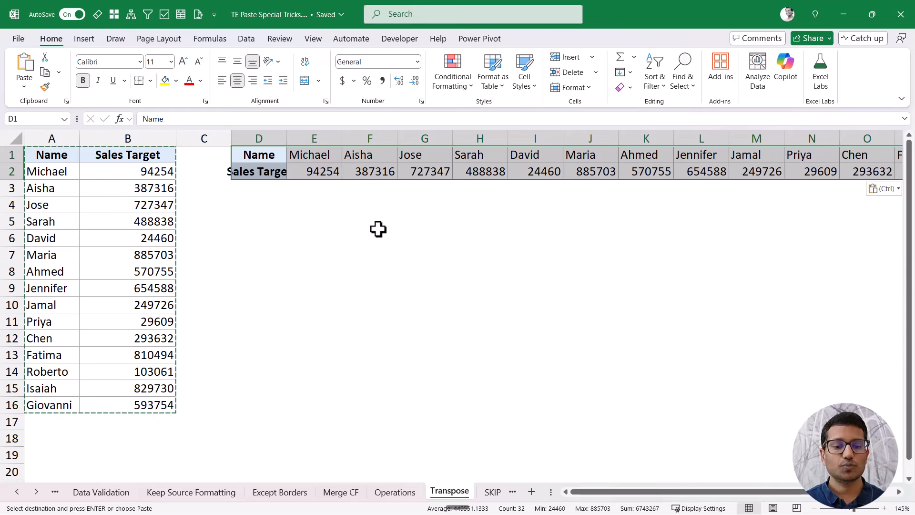
pyautogui.hotkey('ctrl', 'z')
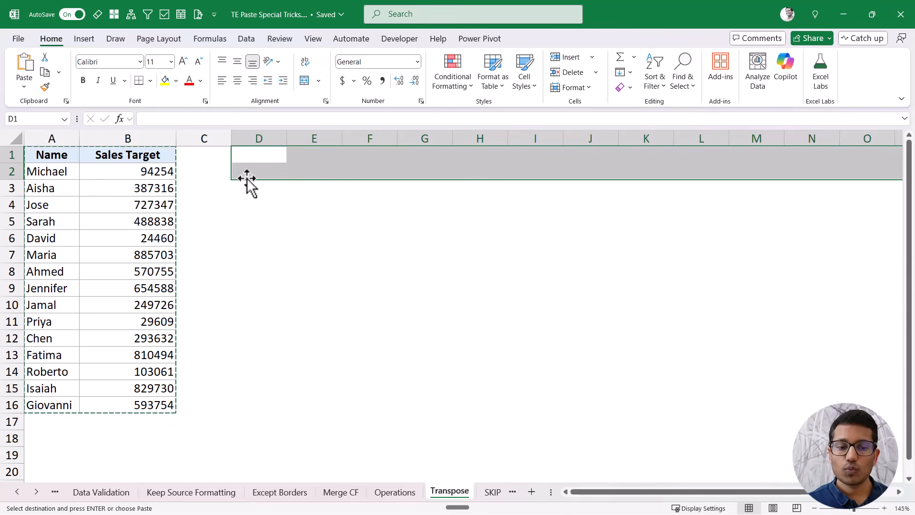
# Paste the copied A1:B16 table at D1 through Paste Special with Values and Transpose, and undo the paste.
pyautogui.moveTo(61, 157); pyautogui.dragTo(99, 252)
pyautogui.moveTo(117, 391); pyautogui.dragTo(119, 401)
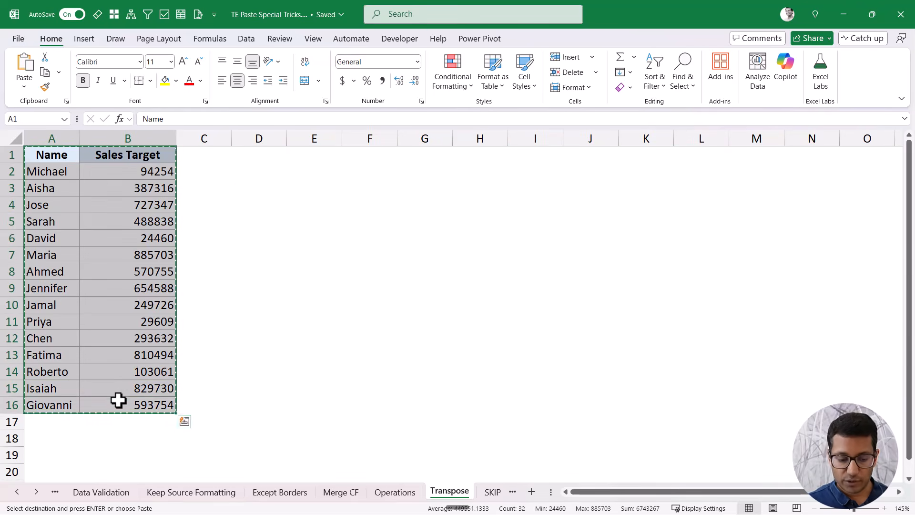
pyautogui.click(262, 154)
pyautogui.press('alt')
pyautogui.press('h')
pyautogui.press('v')
pyautogui.press('s')
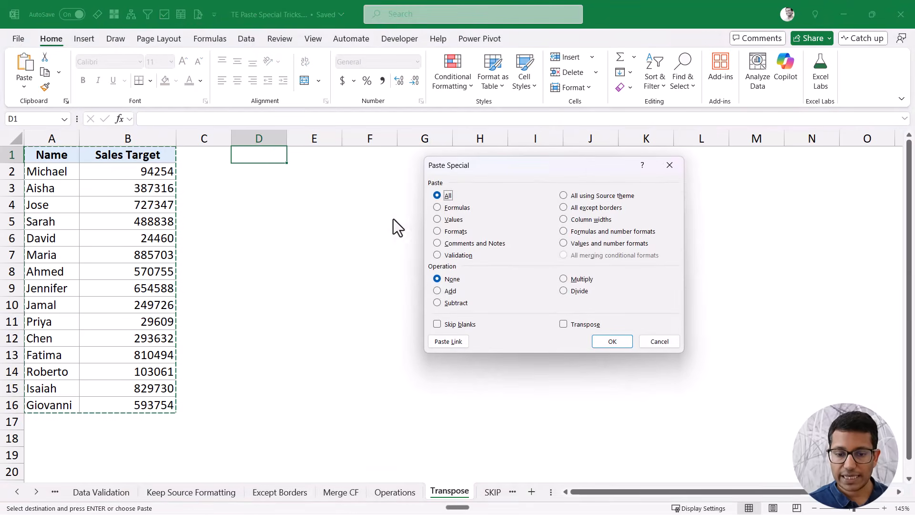
pyautogui.click(448, 221)
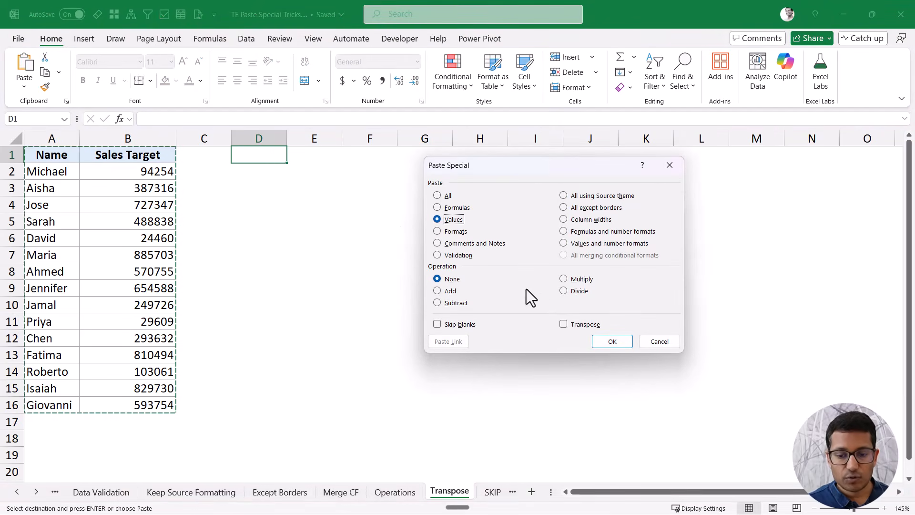
pyautogui.click(573, 324)
pyautogui.click(612, 341)
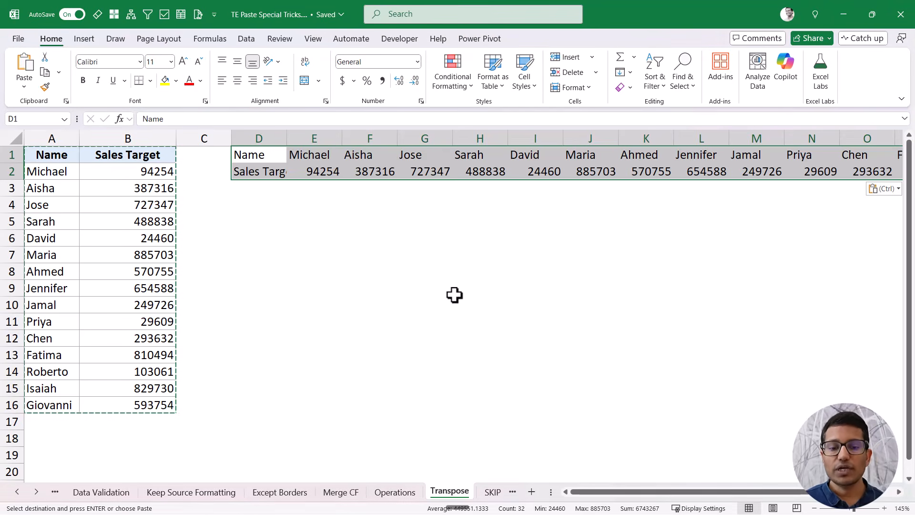
pyautogui.hotkey('ctrl', 'z')
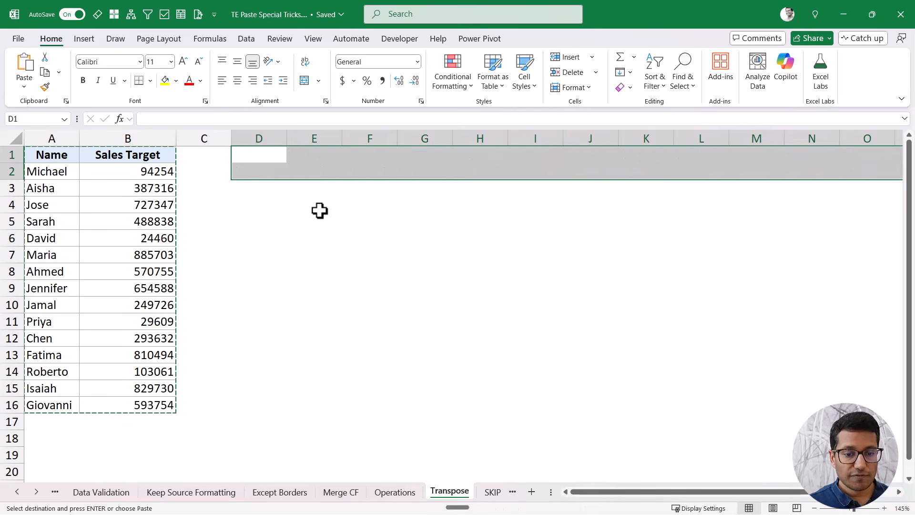
# Paste only the copied table's formatting at D1 through Paste Special with Formats and Transpose.
pyautogui.click(258, 155)
pyautogui.hotkey('ctrl', 'alt', 'v')
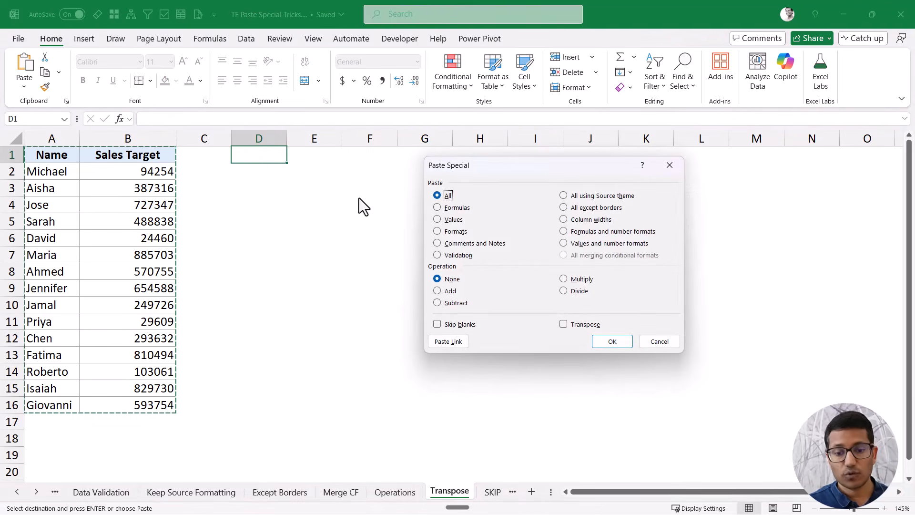
pyautogui.click(456, 233)
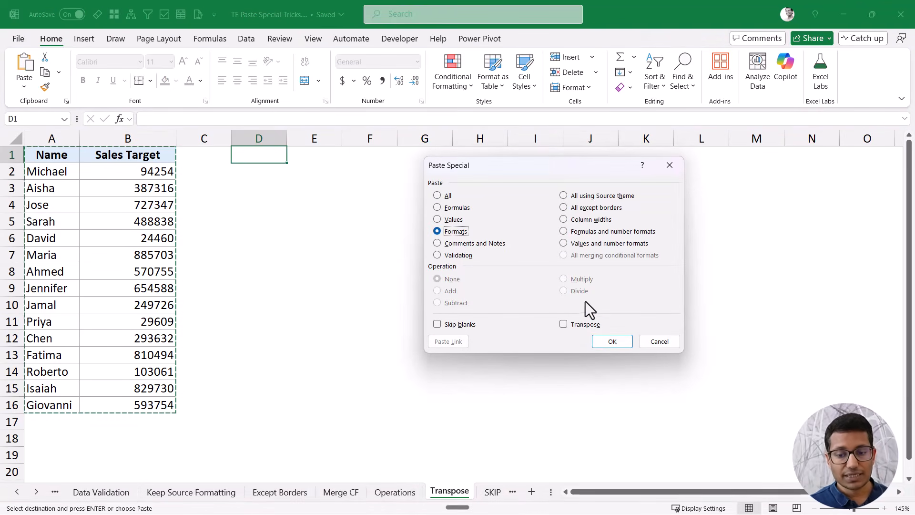
pyautogui.click(587, 326)
pyautogui.click(605, 342)
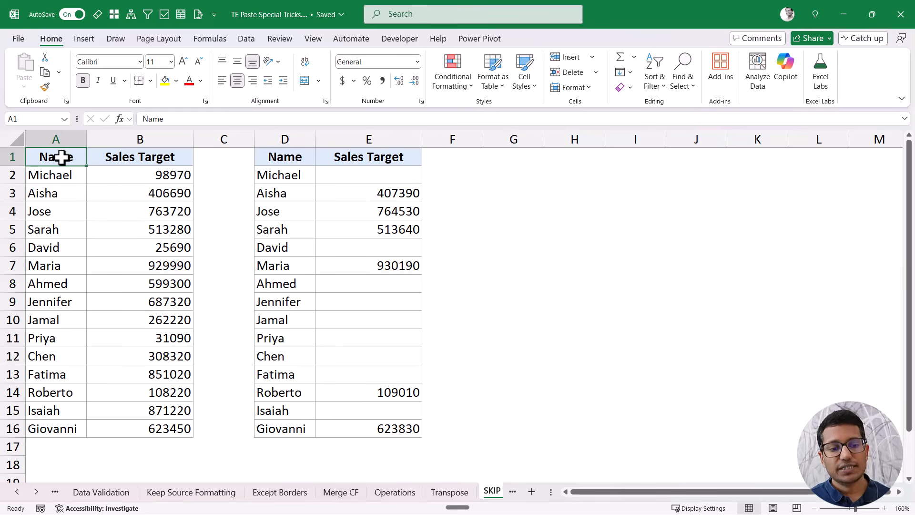
# Compare the Sales Target column of the full table in A:B with the partial updates in D:E.
pyautogui.click(129, 159)
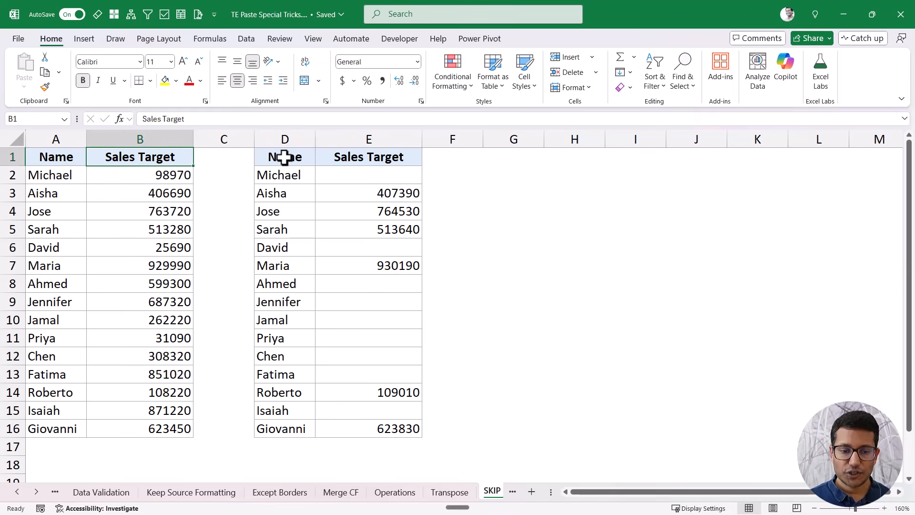
pyautogui.click(281, 195)
pyautogui.click(335, 194)
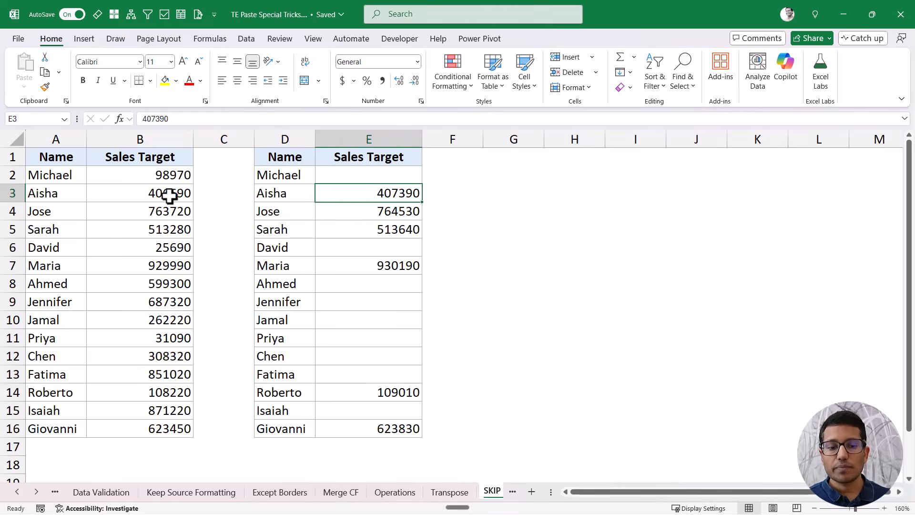
pyautogui.moveTo(160, 174); pyautogui.dragTo(163, 429)
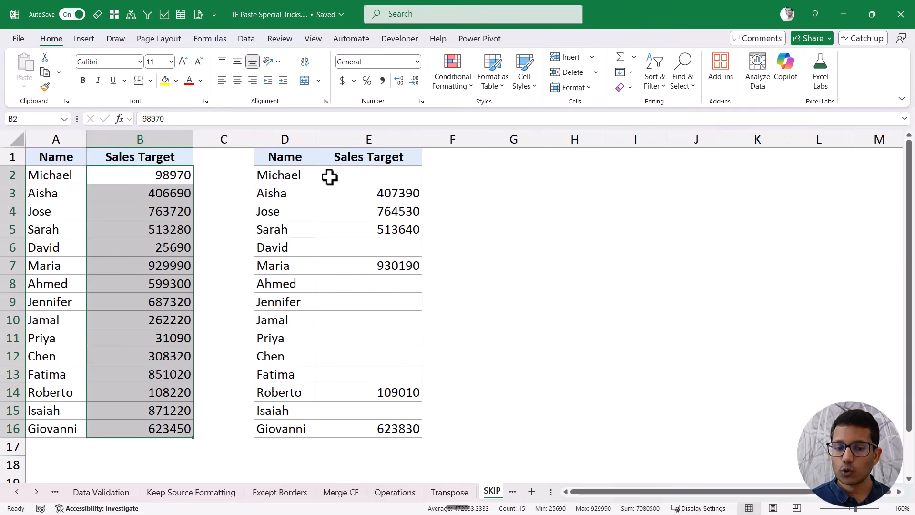
# Copy the updated targets in E2:E16, paste them normally at B2, and undo the paste.
pyautogui.moveTo(329, 176); pyautogui.dragTo(394, 423)
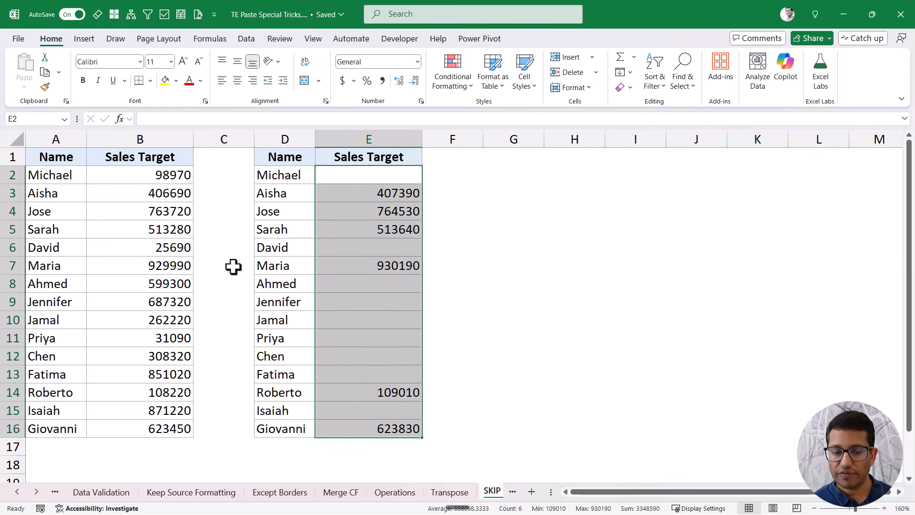
pyautogui.hotkey('ctrl', 'c')
pyautogui.click(137, 176)
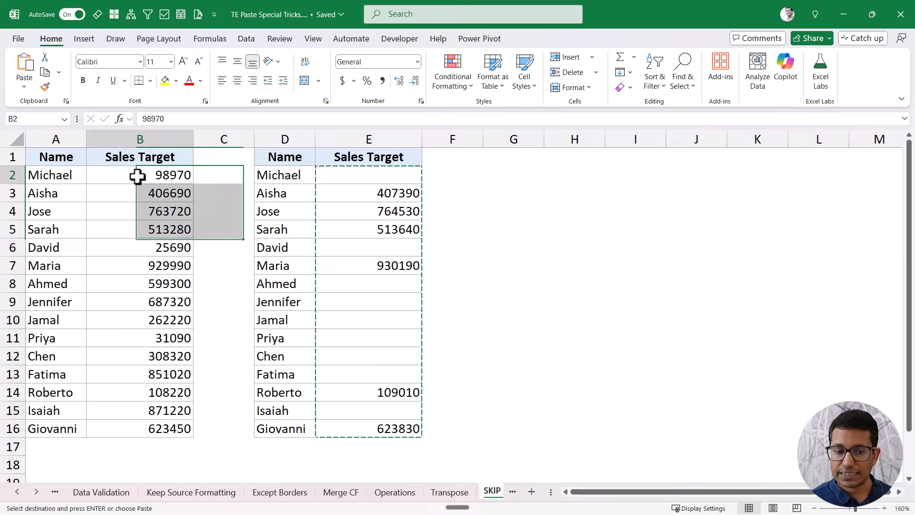
pyautogui.hotkey('ctrl', 'v')
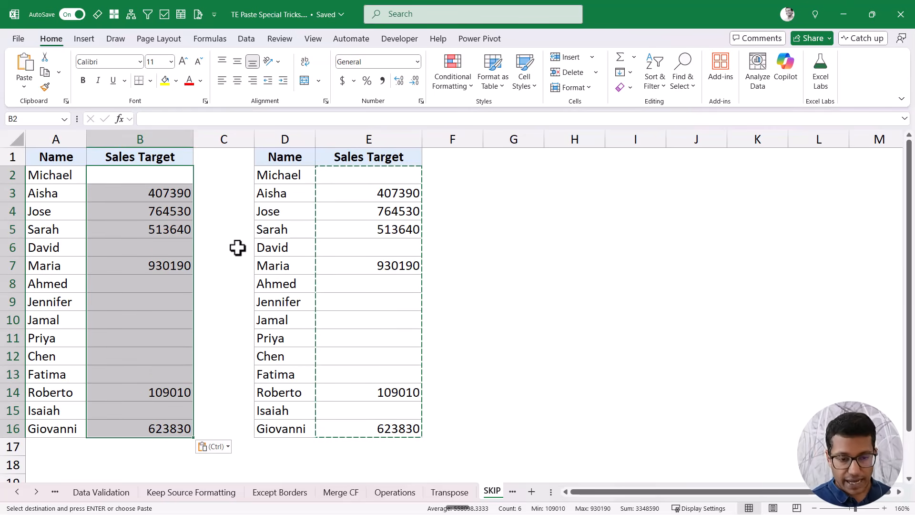
pyautogui.hotkey('ctrl', 'z')
# Paste the copied E2:E16 targets over B2:B16 through Paste Special with All and Skip blanks.
pyautogui.moveTo(344, 180); pyautogui.dragTo(356, 421)
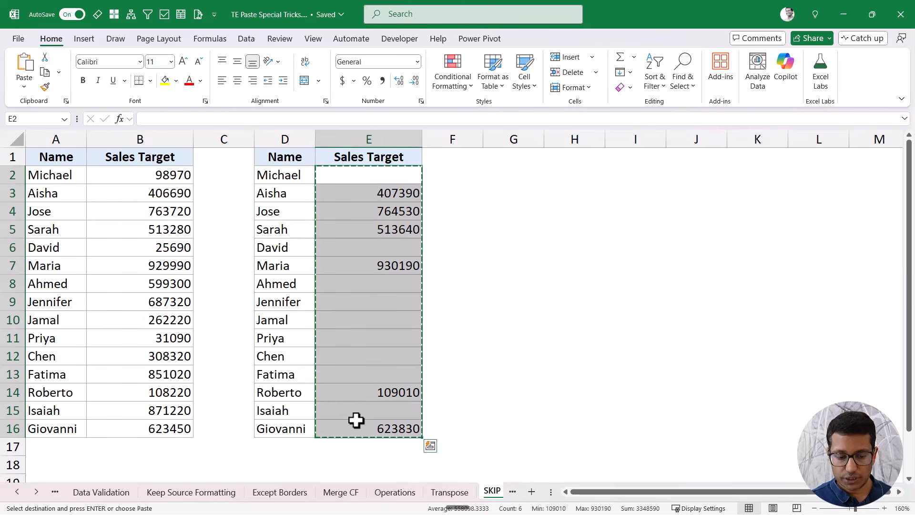
pyautogui.moveTo(153, 180); pyautogui.dragTo(149, 423)
pyautogui.hotkey('alt', 'e')
pyautogui.press('s')
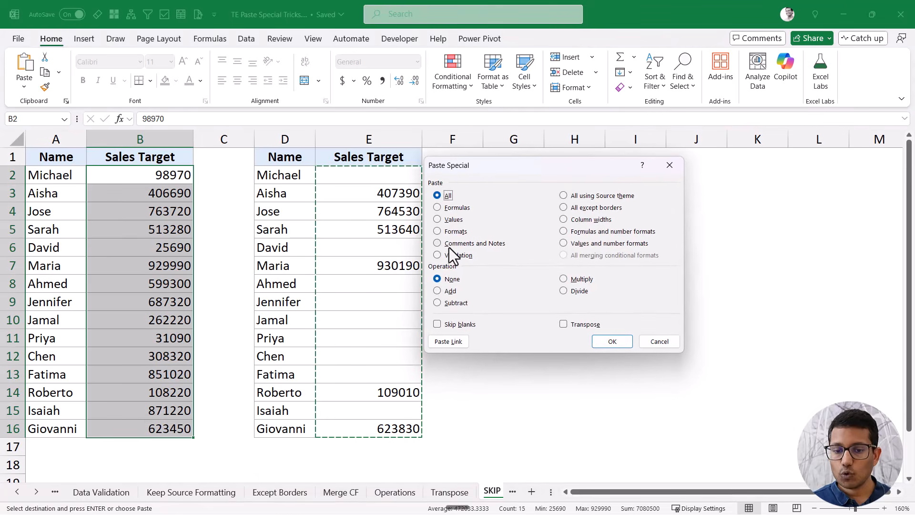
pyautogui.moveTo(513, 165); pyautogui.dragTo(550, 165)
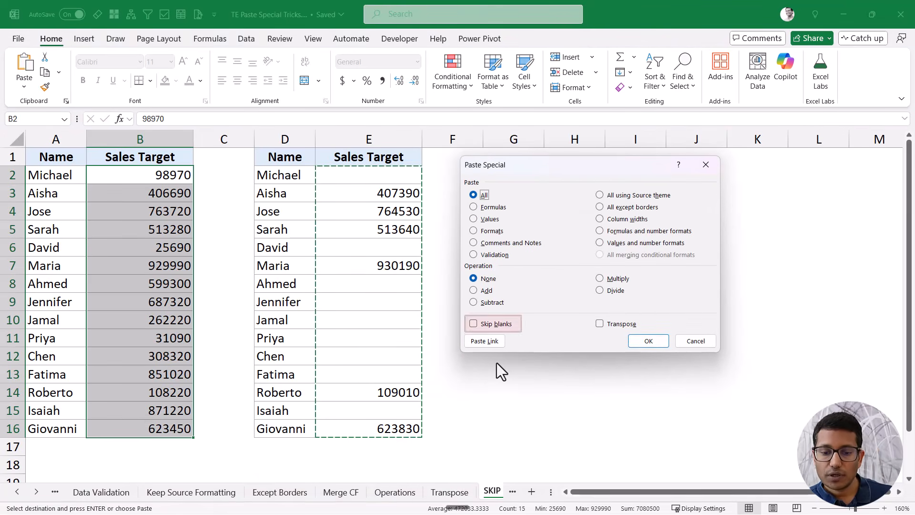
pyautogui.click(494, 326)
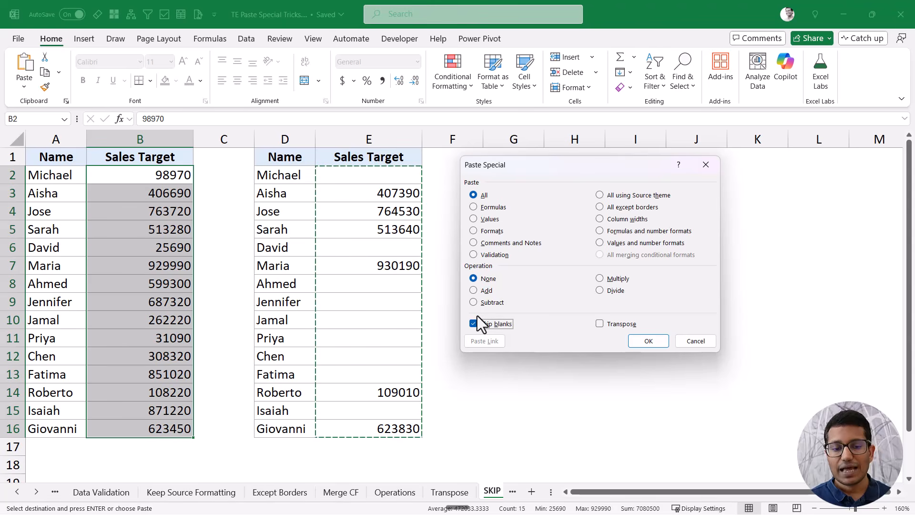
pyautogui.click(651, 343)
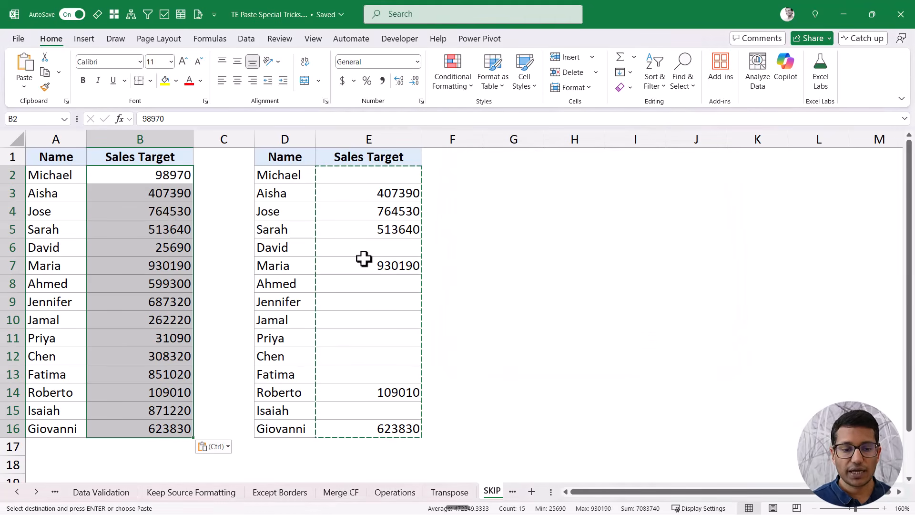
# Check the targets in B2:B4 against the matching cells in E2:E4.
pyautogui.click(152, 194)
pyautogui.click(372, 193)
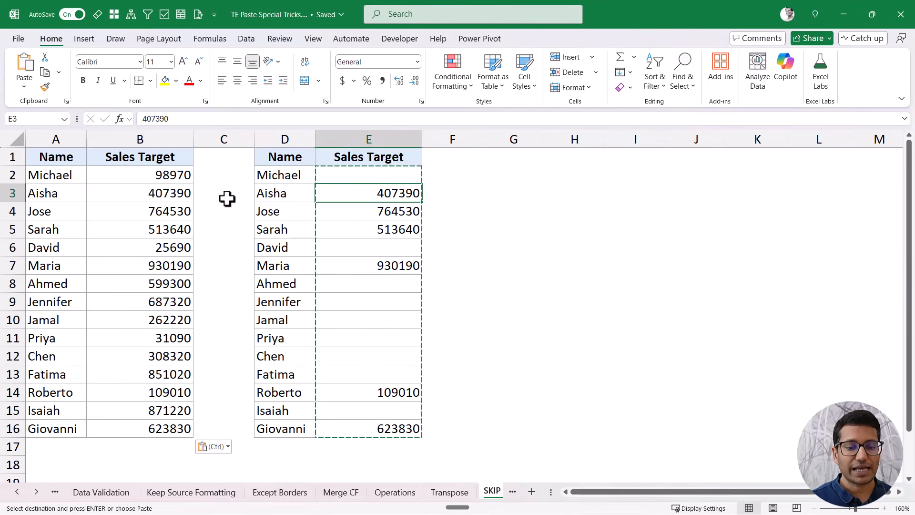
pyautogui.click(171, 194)
pyautogui.click(368, 193)
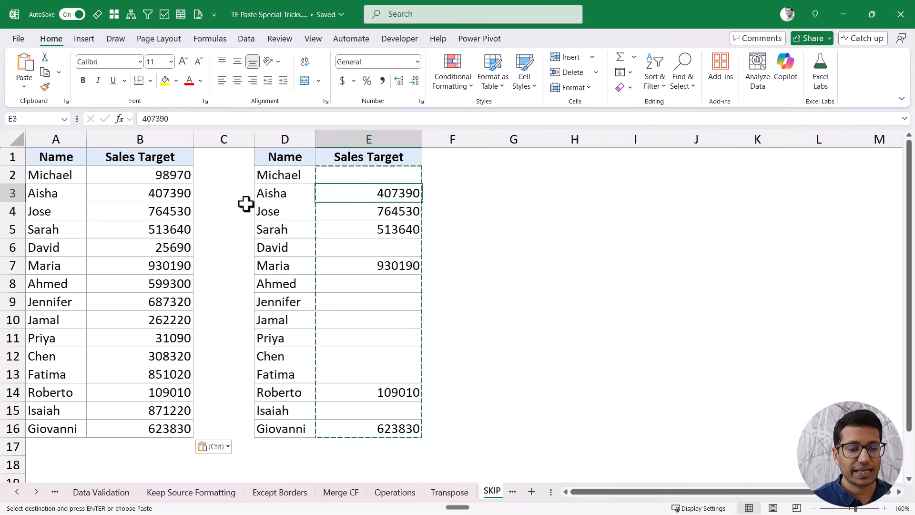
pyautogui.click(180, 212)
pyautogui.click(351, 207)
pyautogui.click(174, 176)
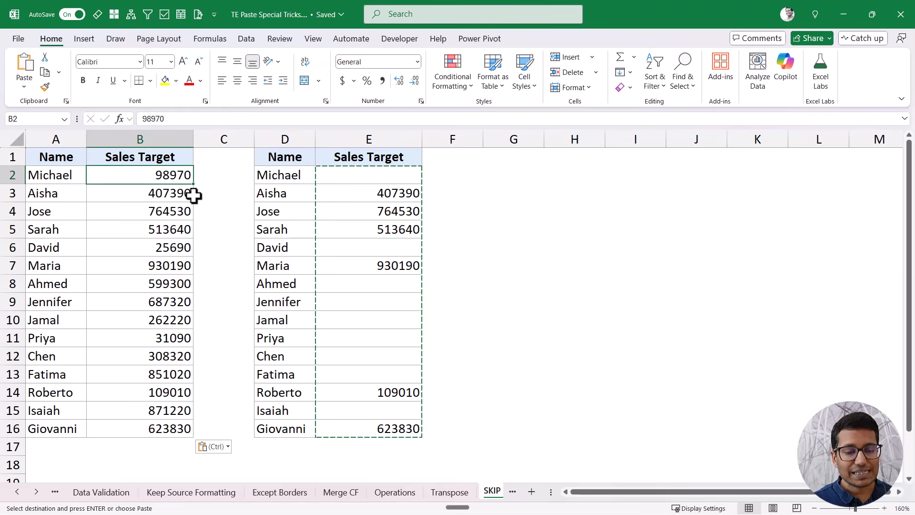
pyautogui.click(380, 176)
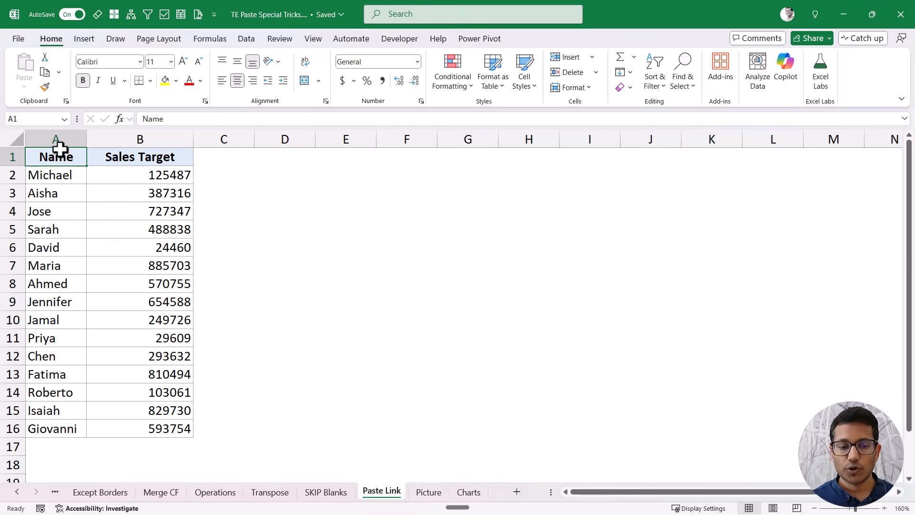
# Copy A1:B16 on the Paste Link sheet and paste it at E1 with Paste Link.
pyautogui.hotkey('ctrl', 'shift', 'Down')
pyautogui.hotkey('ctrl', 'shift', 'Right')
pyautogui.hotkey('ctrl', 'c')
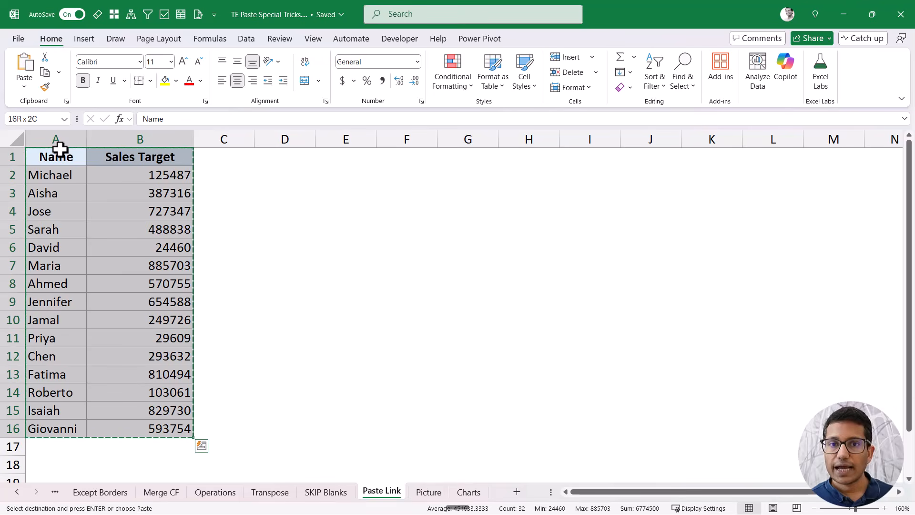
pyautogui.click(340, 155)
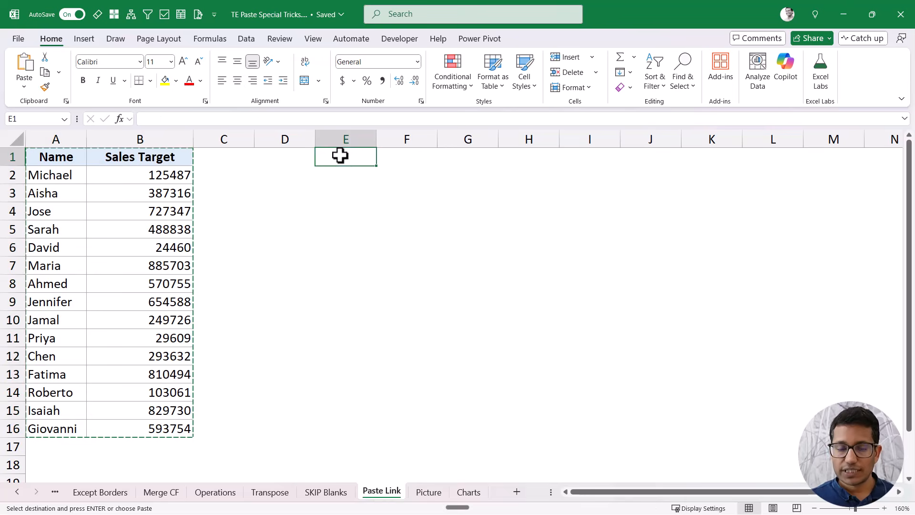
pyautogui.hotkey('ctrl', 'alt', 'v')
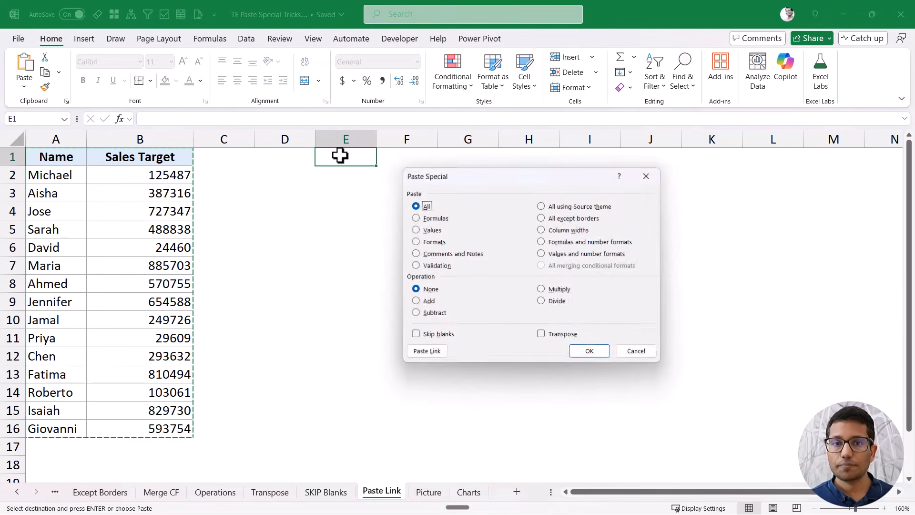
pyautogui.click(426, 356)
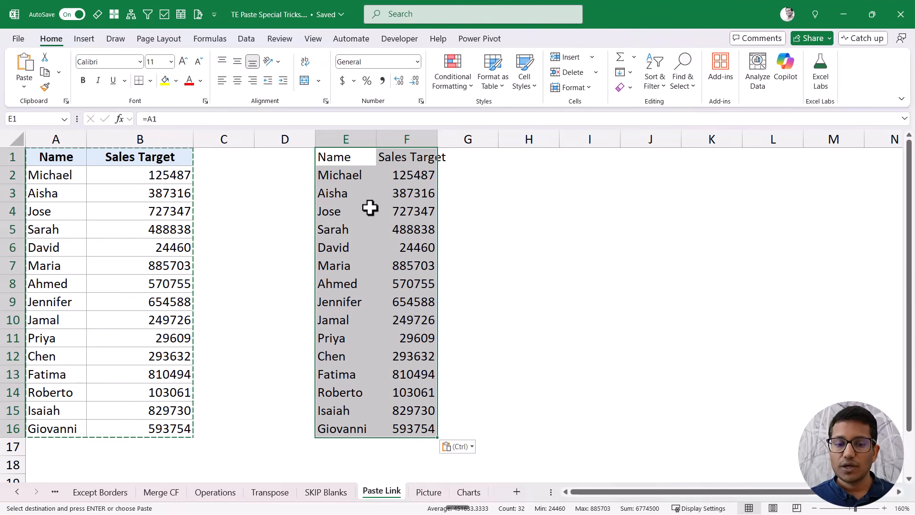
# Examine the link formula in E1 against its source cell and select the linked range E1:F16.
pyautogui.click(354, 157)
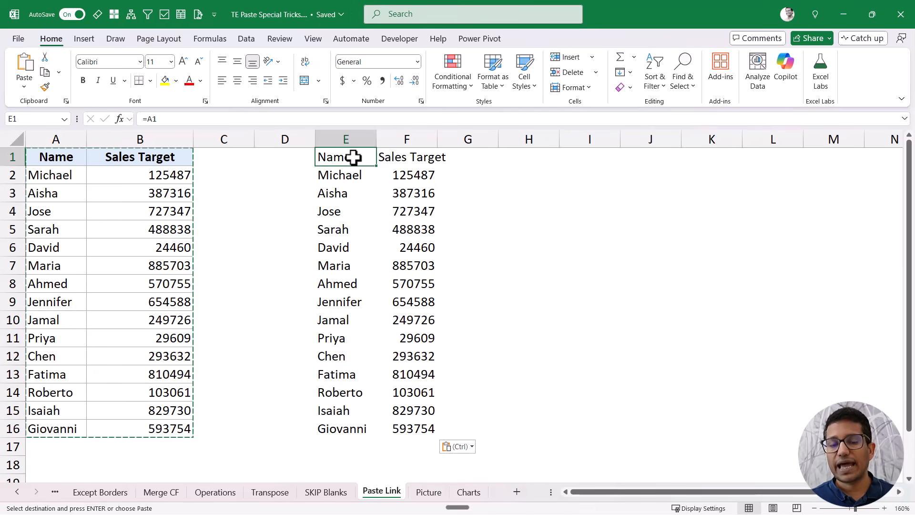
pyautogui.click(68, 159)
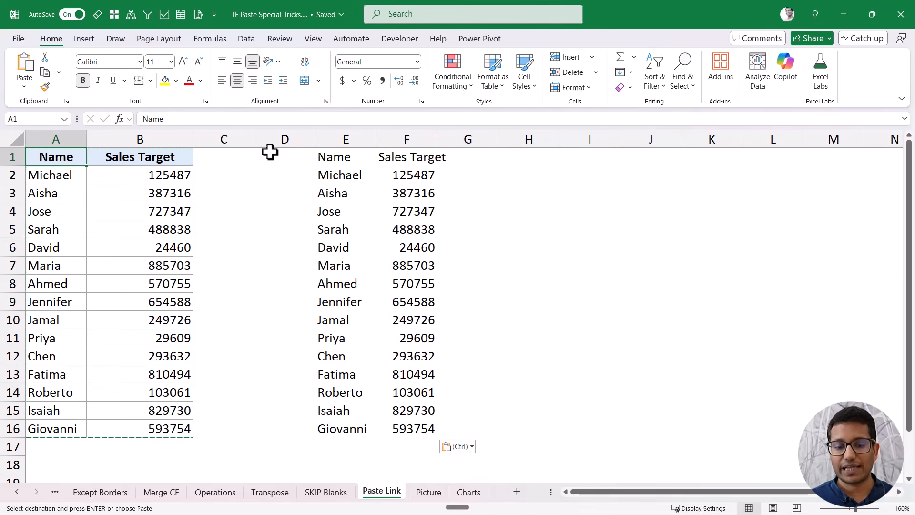
pyautogui.doubleClick(330, 160)
pyautogui.press('Escape')
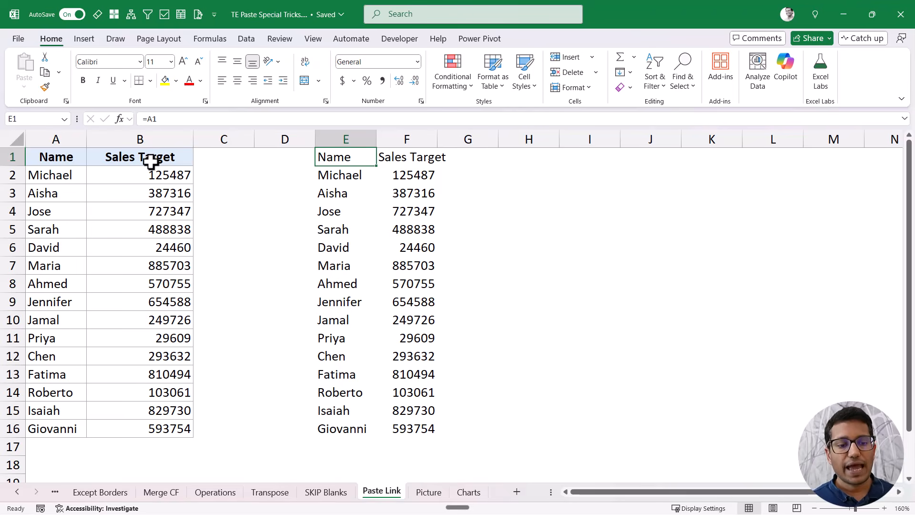
pyautogui.click(64, 178)
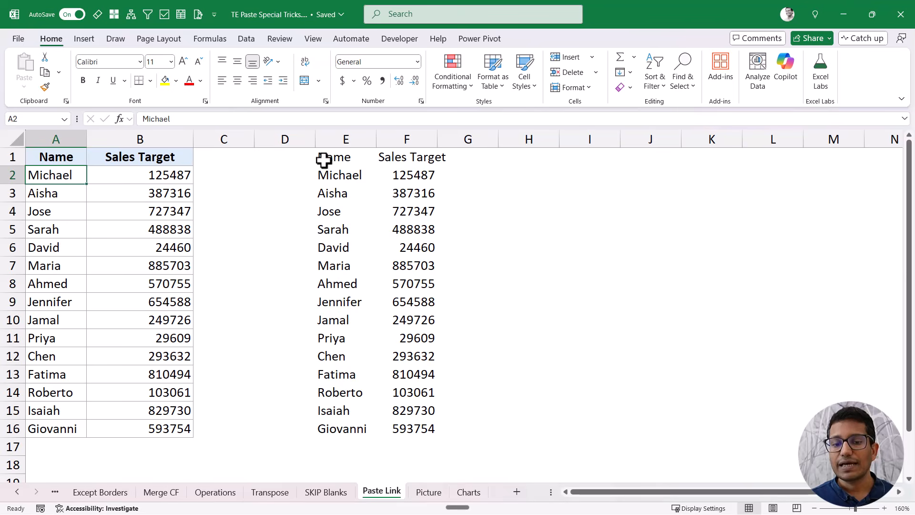
pyautogui.moveTo(322, 159); pyautogui.dragTo(423, 425)
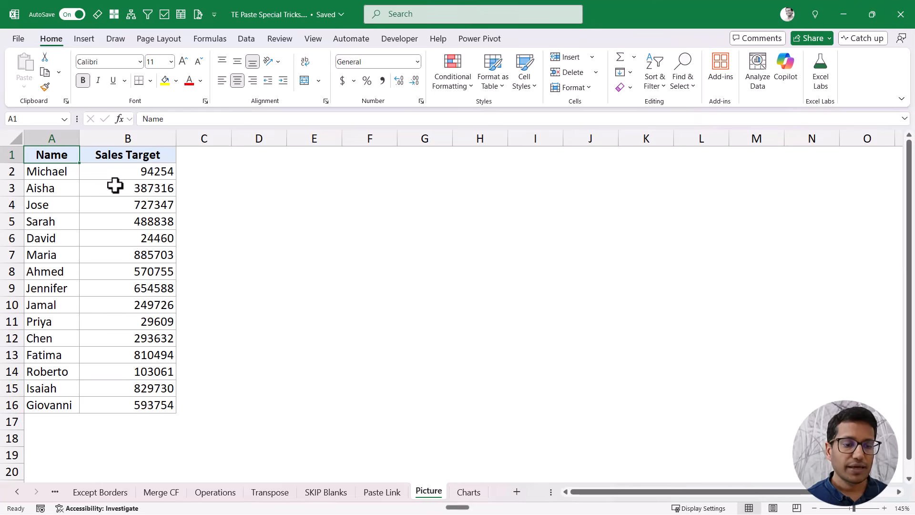
# Copy A1:B16 on the Picture sheet, paste it at D1 as a static picture, and move the picture to about column E.
pyautogui.hotkey('ctrl', 'shift', 'Down')
pyautogui.hotkey('ctrl', 'shift', 'Right')
pyautogui.hotkey('ctrl', 'c')
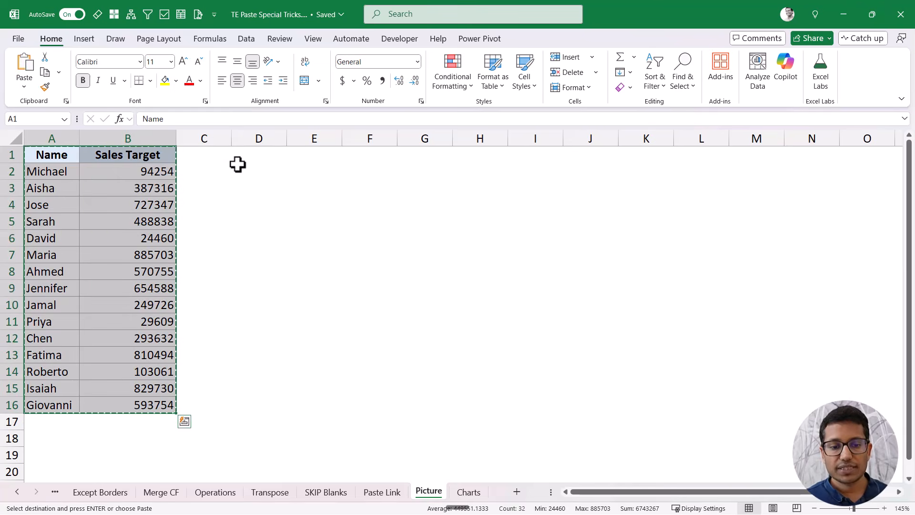
pyautogui.click(253, 155)
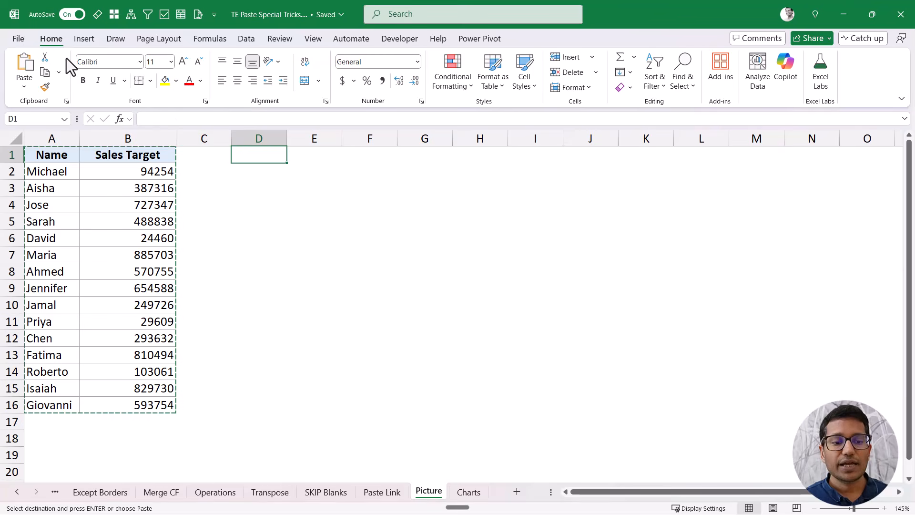
pyautogui.click(24, 87)
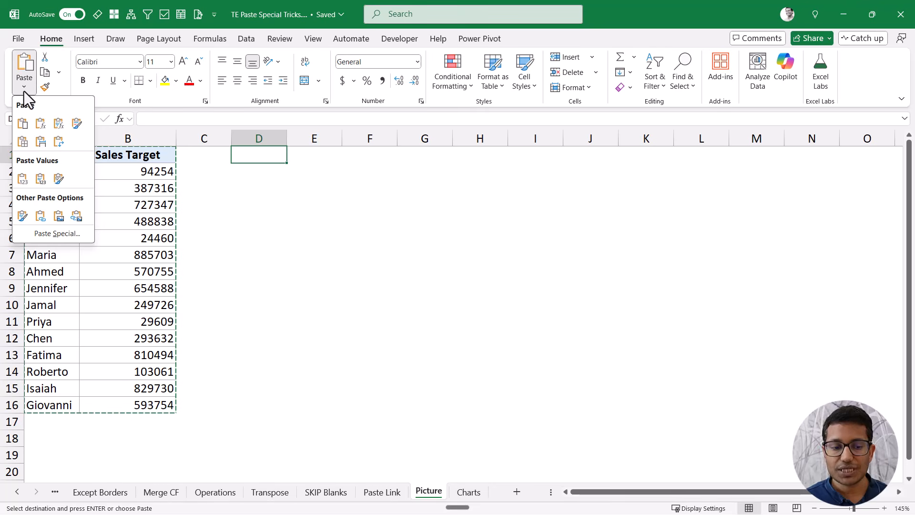
pyautogui.click(59, 215)
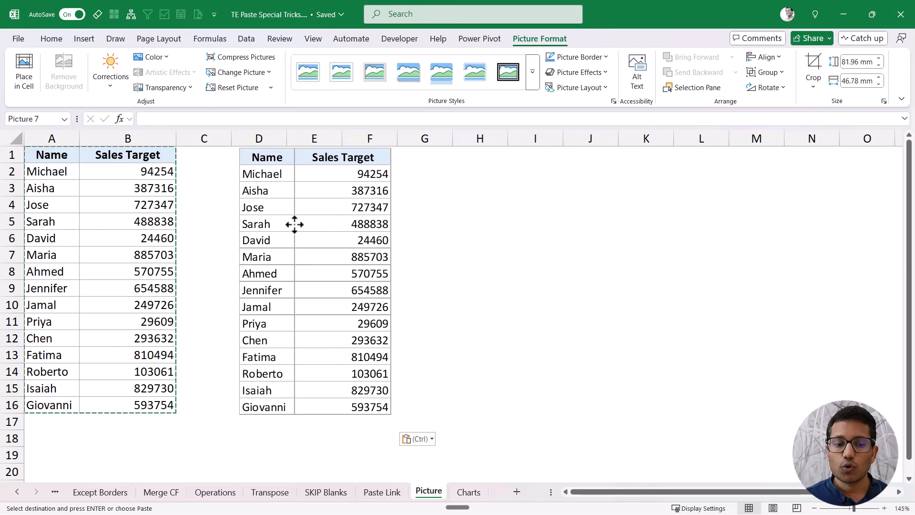
pyautogui.moveTo(269, 212); pyautogui.dragTo(322, 219)
# Cancel the copy selection and delete the static picture of the table.
pyautogui.click(104, 200)
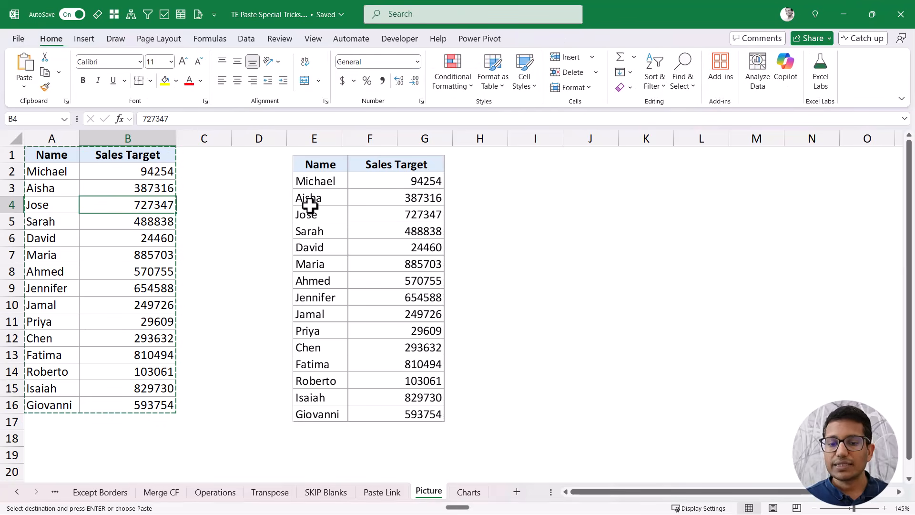
pyautogui.press('Escape')
pyautogui.click(326, 210)
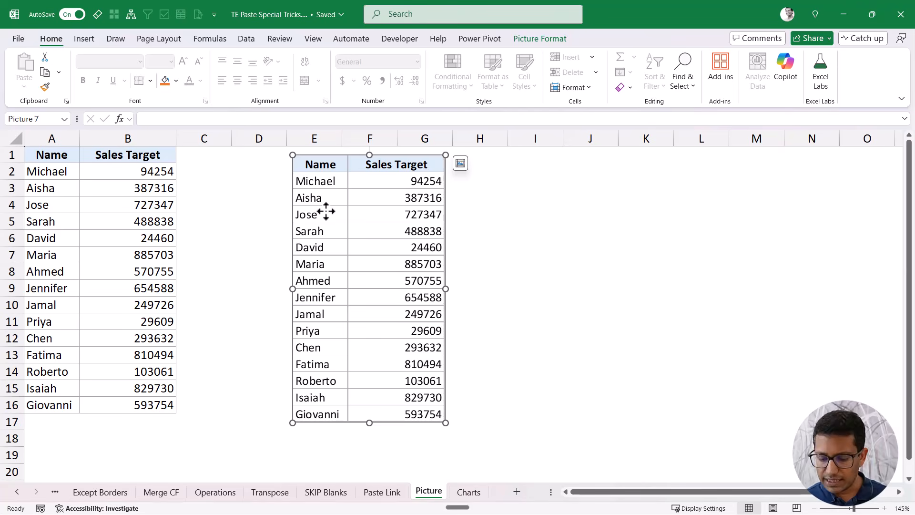
pyautogui.press('Delete')
# Copy A1:B16, paste it at D1 as a linked picture, and move the picture slightly away from the source table.
pyautogui.click(59, 158)
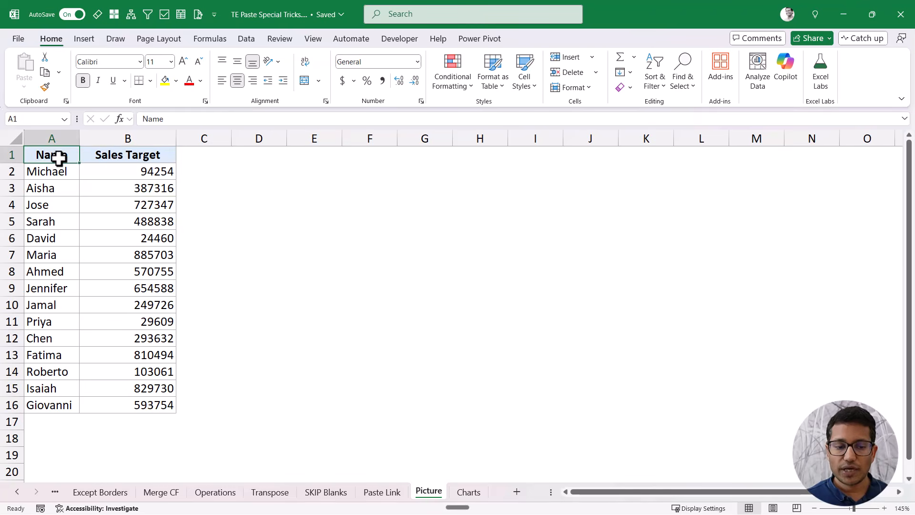
pyautogui.hotkey('ctrl', 'shift', 'Down')
pyautogui.hotkey('ctrl', 'shift', 'Right')
pyautogui.hotkey('ctrl', 'c')
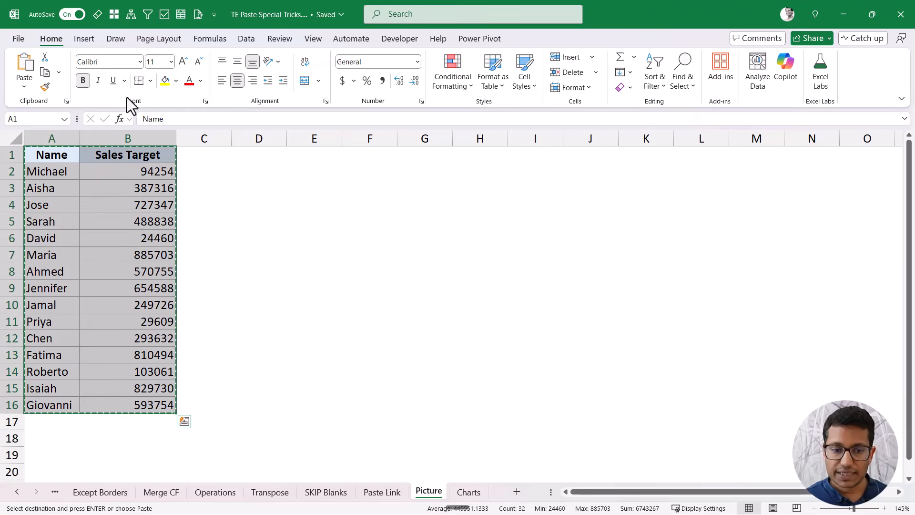
pyautogui.click(268, 153)
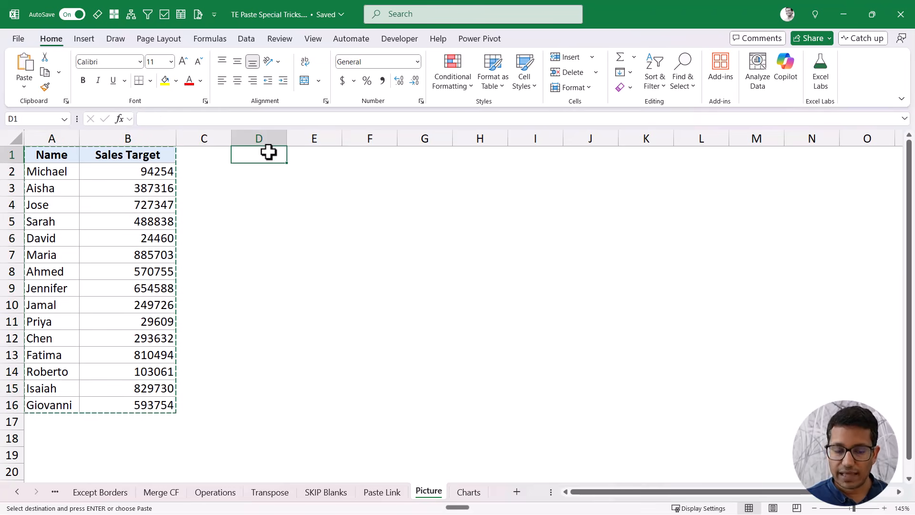
pyautogui.click(24, 87)
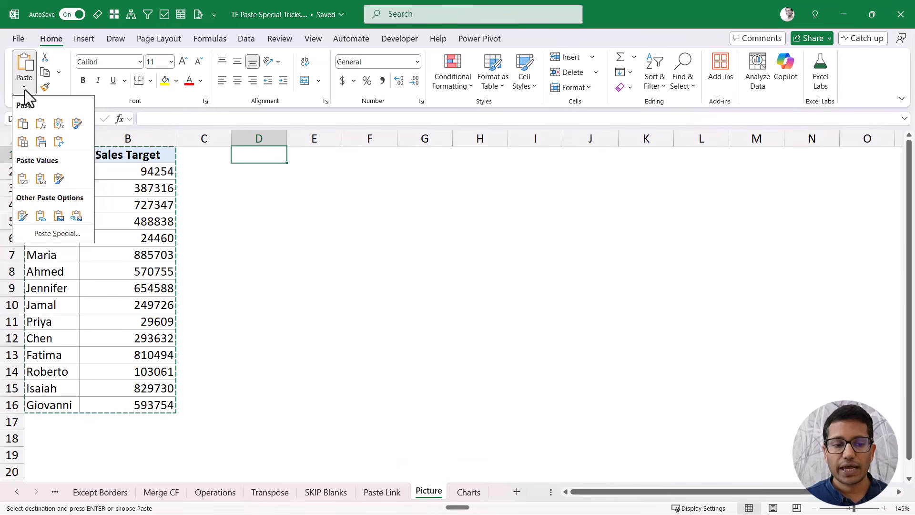
pyautogui.click(80, 221)
pyautogui.moveTo(265, 208); pyautogui.dragTo(292, 224)
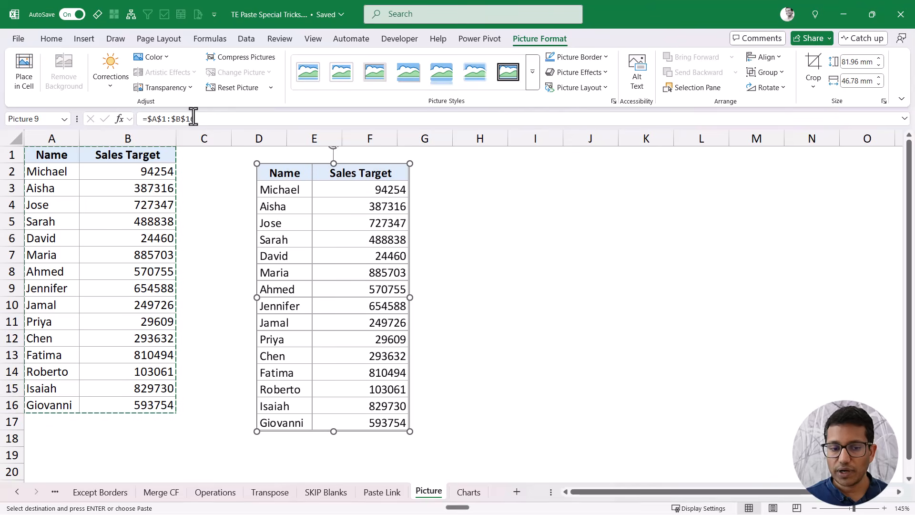
# Check the linked picture's source range reference without changing it, and set the sales target in B2 to 10000.
pyautogui.moveTo(146, 118); pyautogui.dragTo(201, 119)
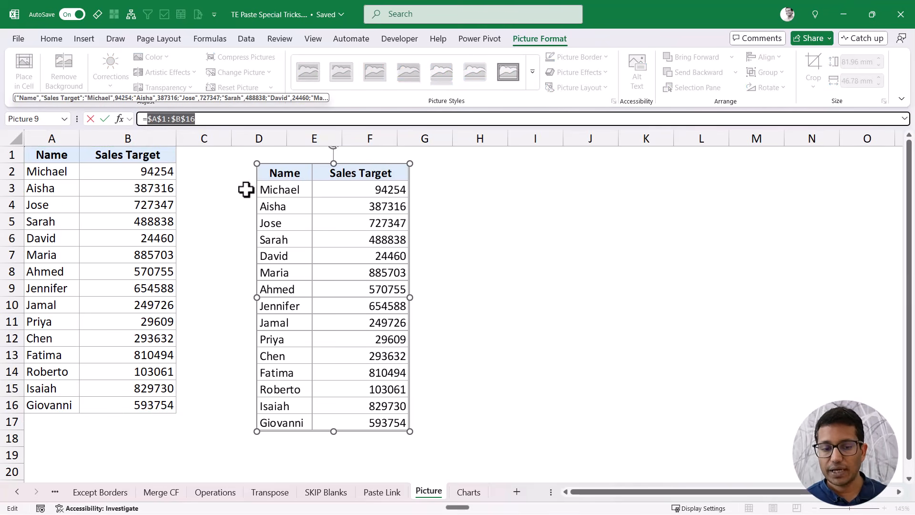
pyautogui.press('Escape')
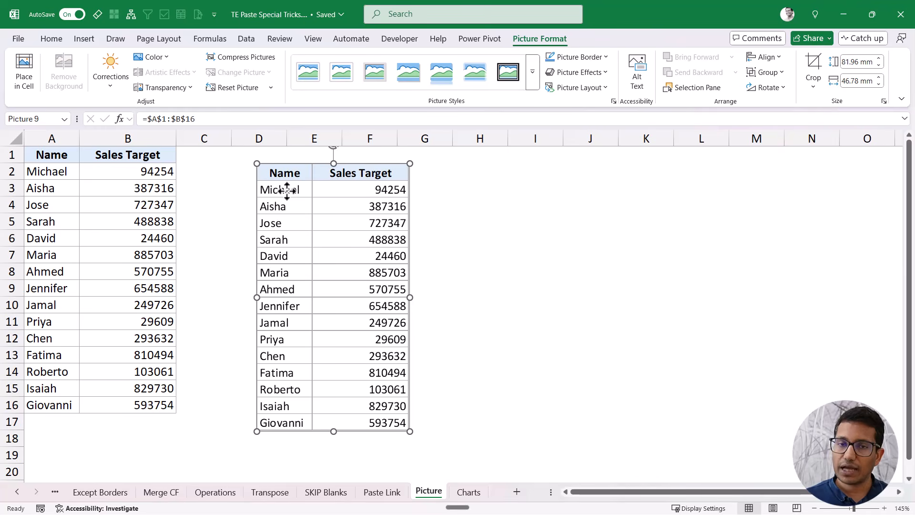
pyautogui.click(136, 176)
pyautogui.write('100')
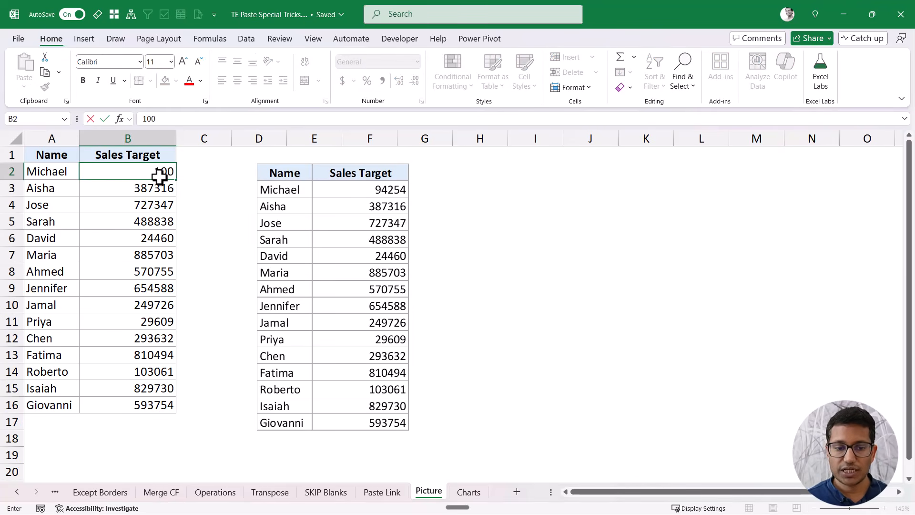
pyautogui.write('00')
pyautogui.press('Return')
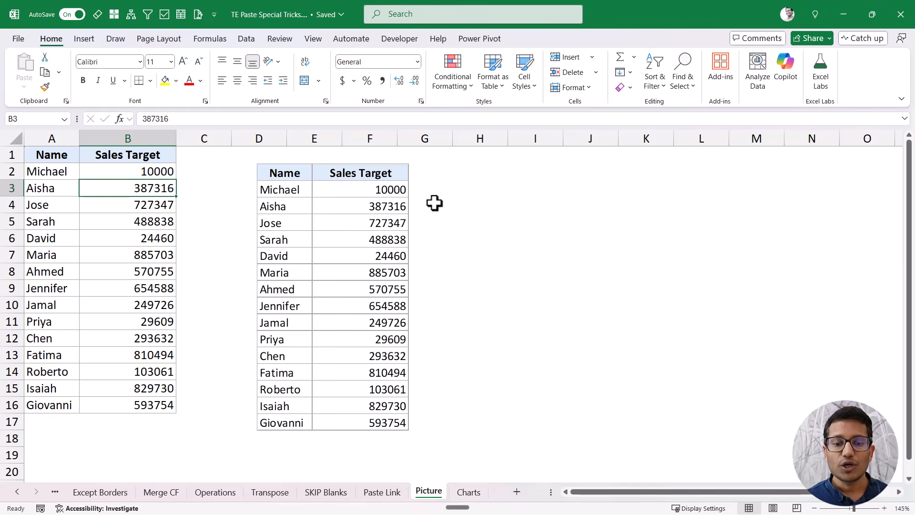
# Move the linked picture to about column E and select its source table A1:B16.
pyautogui.click(380, 194)
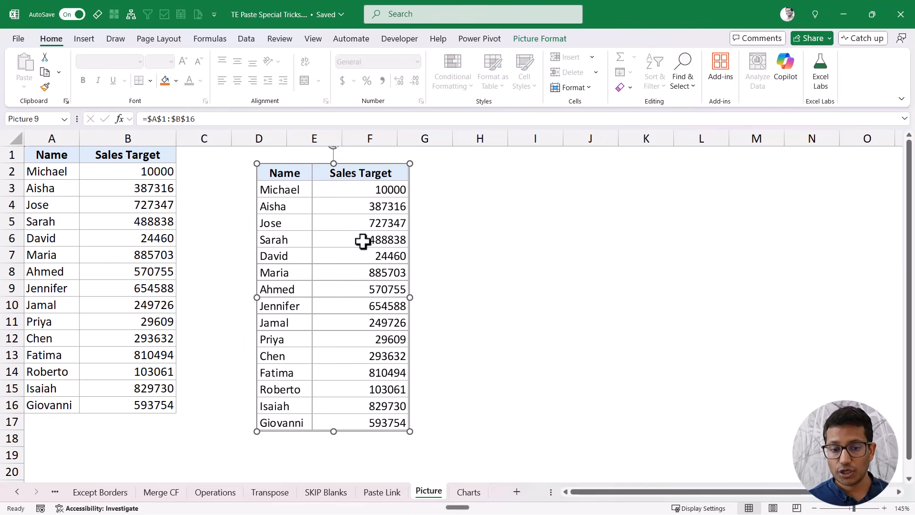
pyautogui.moveTo(358, 243); pyautogui.dragTo(403, 251)
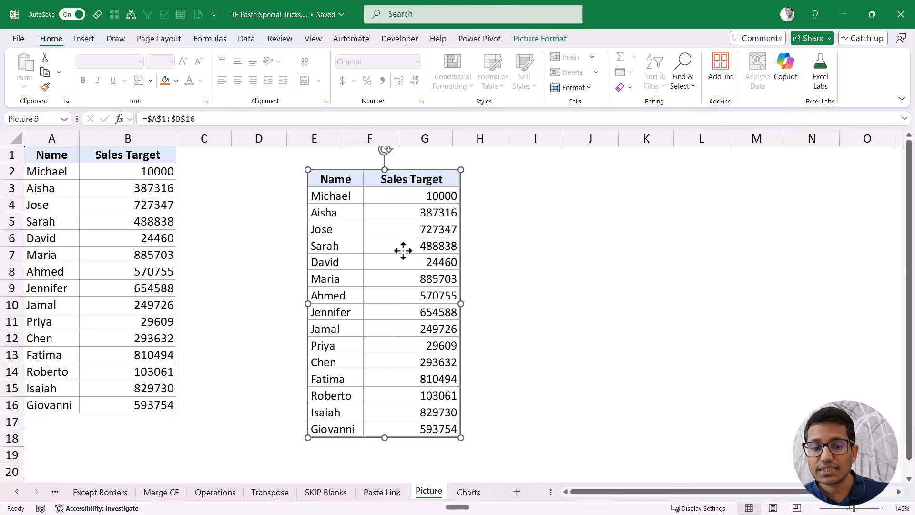
pyautogui.moveTo(67, 158); pyautogui.dragTo(94, 403)
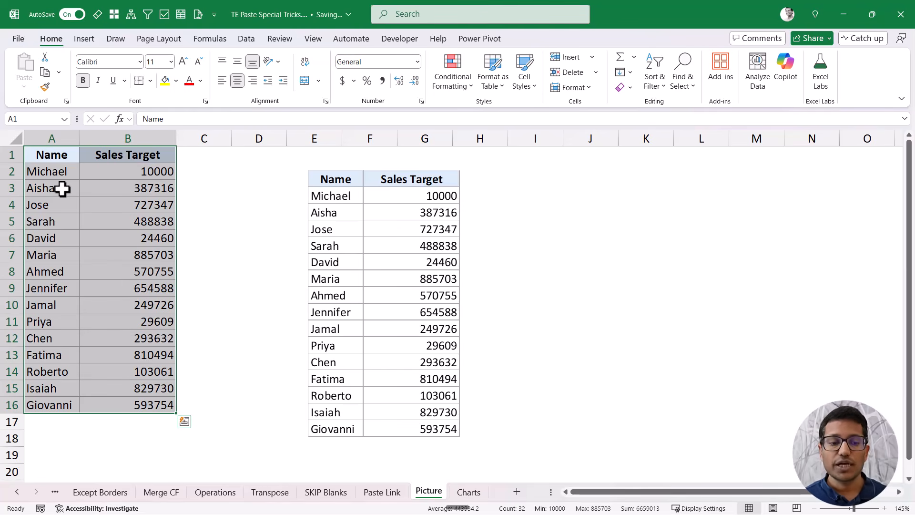
# Fill cells A3:B5 of the source table with the blue theme color.
pyautogui.moveTo(64, 188); pyautogui.dragTo(123, 218)
pyautogui.click(176, 81)
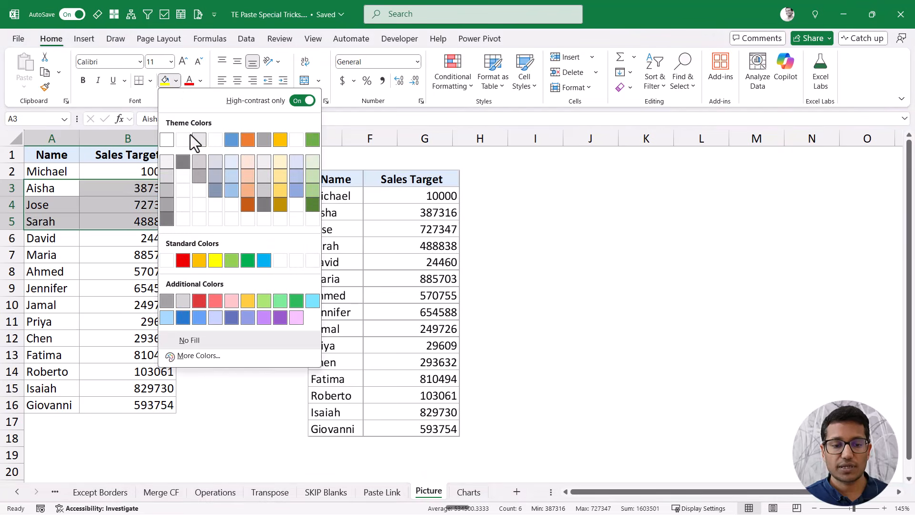
pyautogui.click(233, 143)
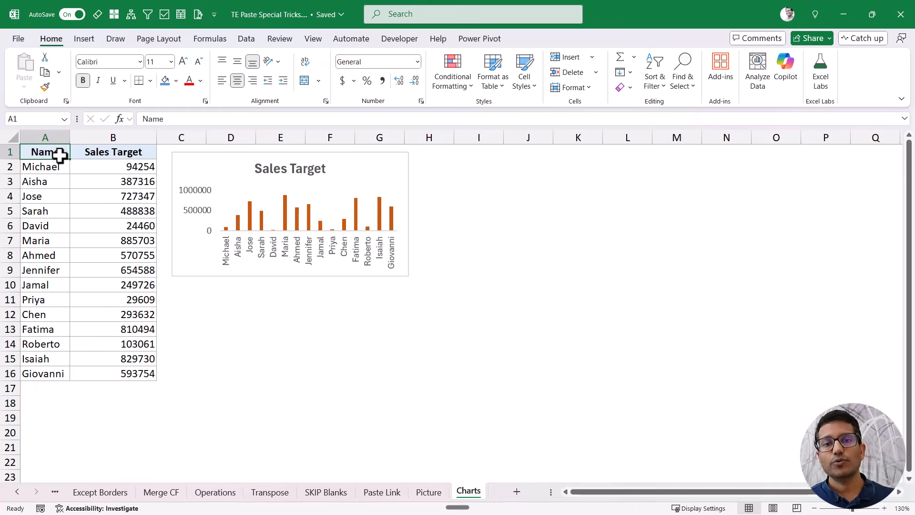
# Insert a 2-D clustered column chart from A1:B16 on the Charts sheet and place it beside the existing orange chart.
pyautogui.moveTo(59, 154); pyautogui.dragTo(127, 373)
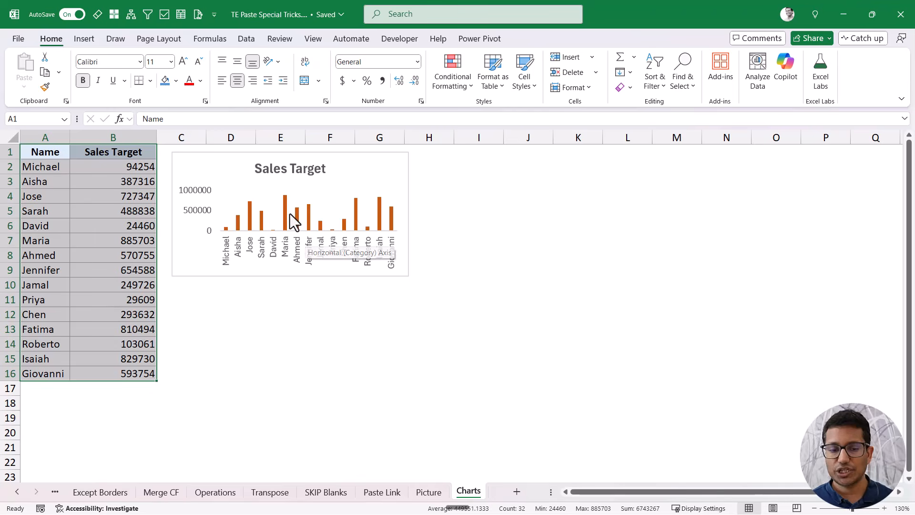
pyautogui.moveTo(285, 211)
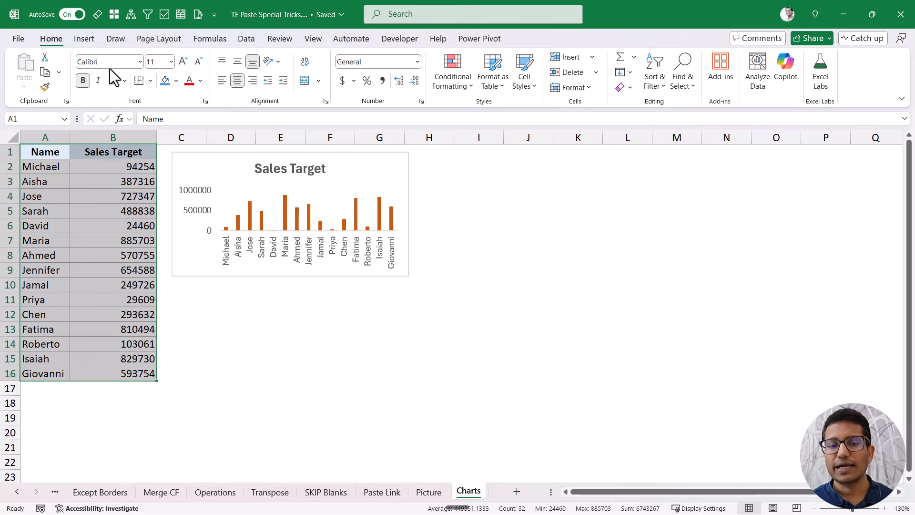
pyautogui.click(84, 39)
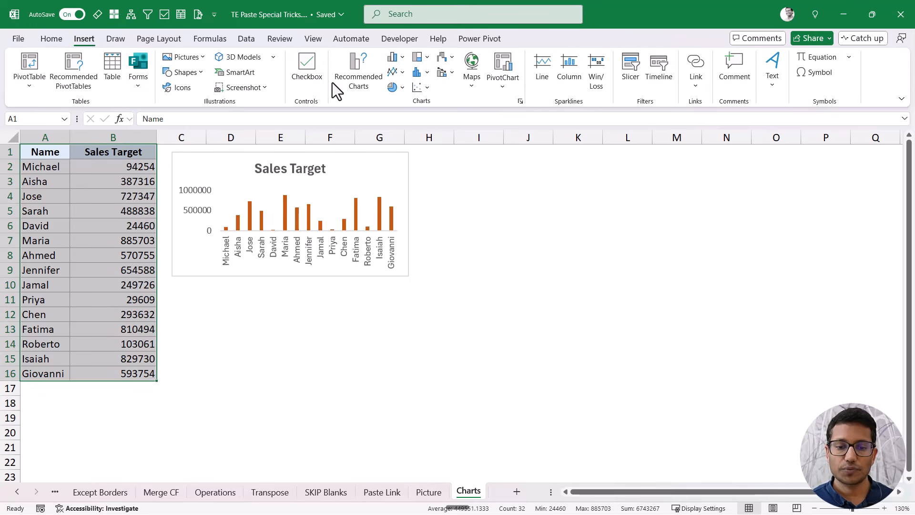
pyautogui.click(399, 58)
pyautogui.click(403, 99)
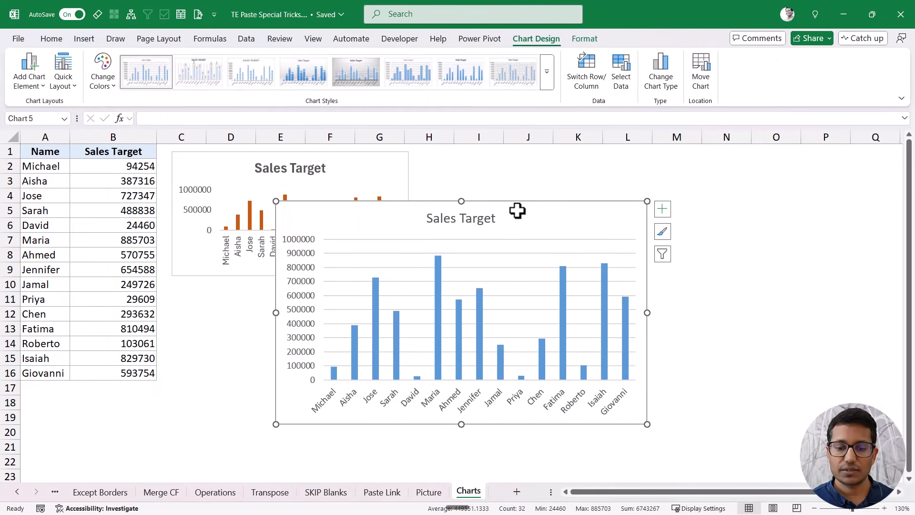
pyautogui.moveTo(519, 210); pyautogui.dragTo(662, 167)
# Copy the orange chart, paste only its Formats onto the new blue chart, and inspect the new chart's title and bars.
pyautogui.click(386, 167)
pyautogui.click(473, 162)
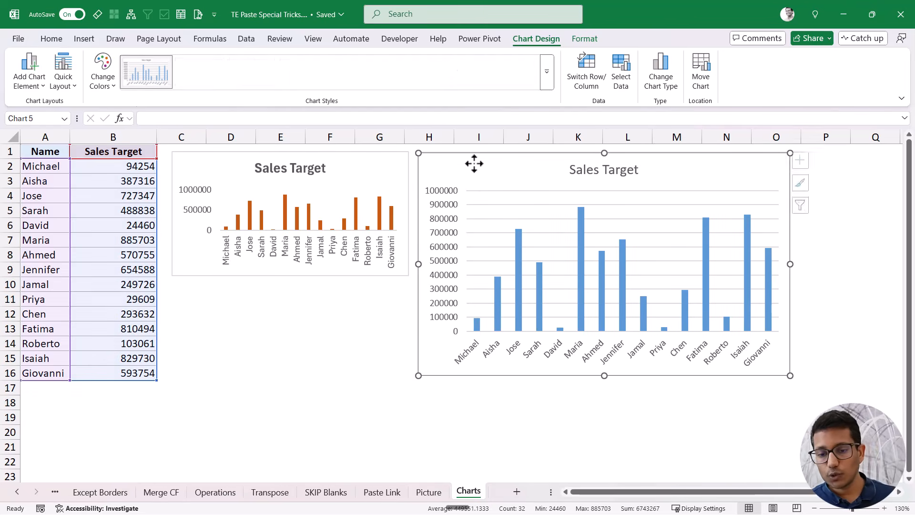
pyautogui.click(388, 166)
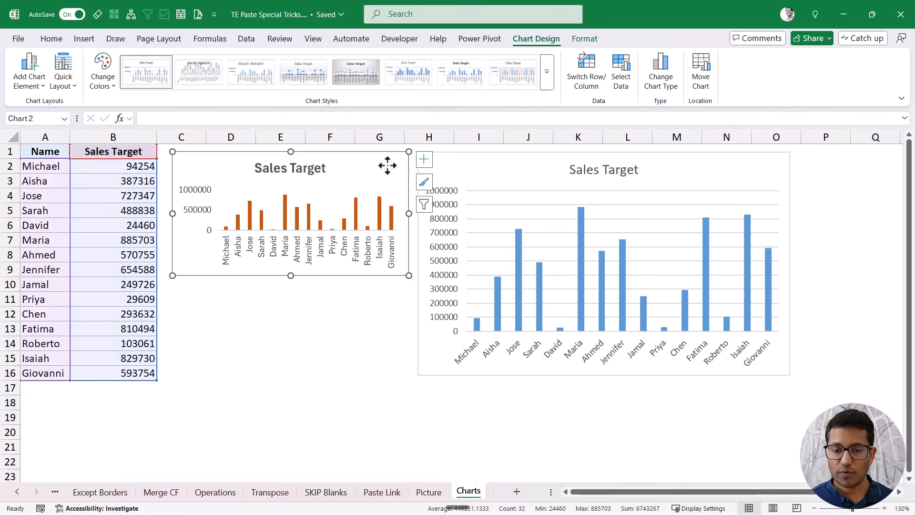
pyautogui.click(483, 162)
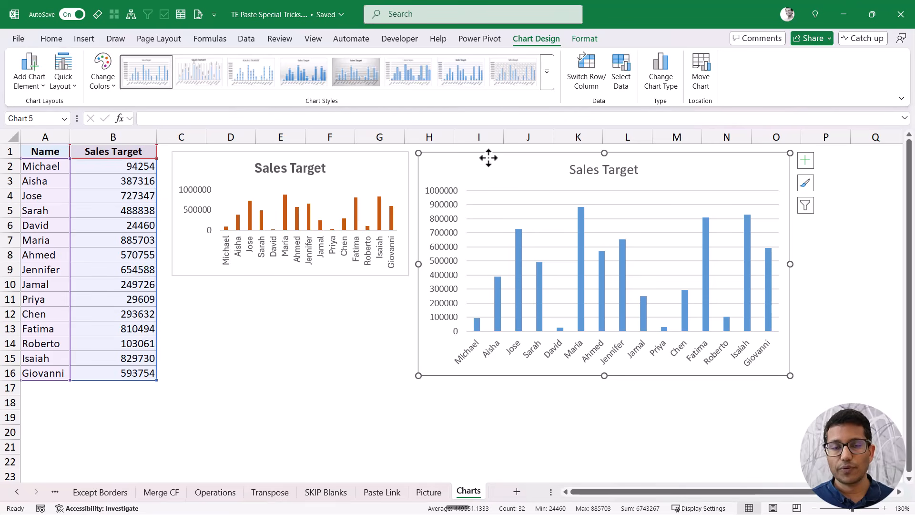
pyautogui.rightClick(488, 158)
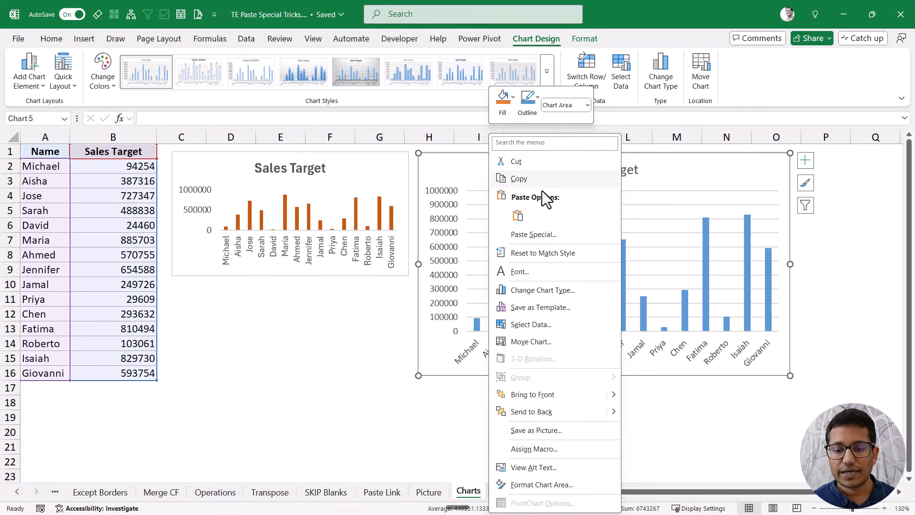
pyautogui.click(529, 236)
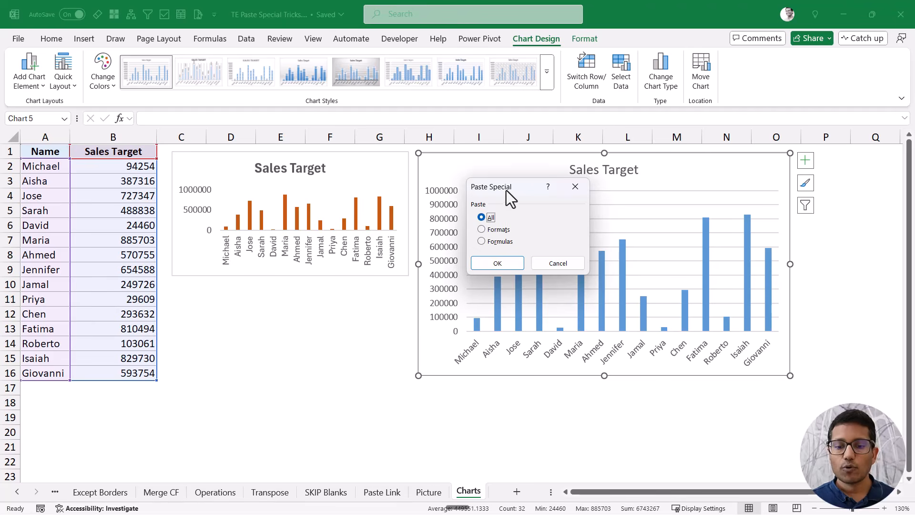
pyautogui.moveTo(506, 190); pyautogui.dragTo(326, 197)
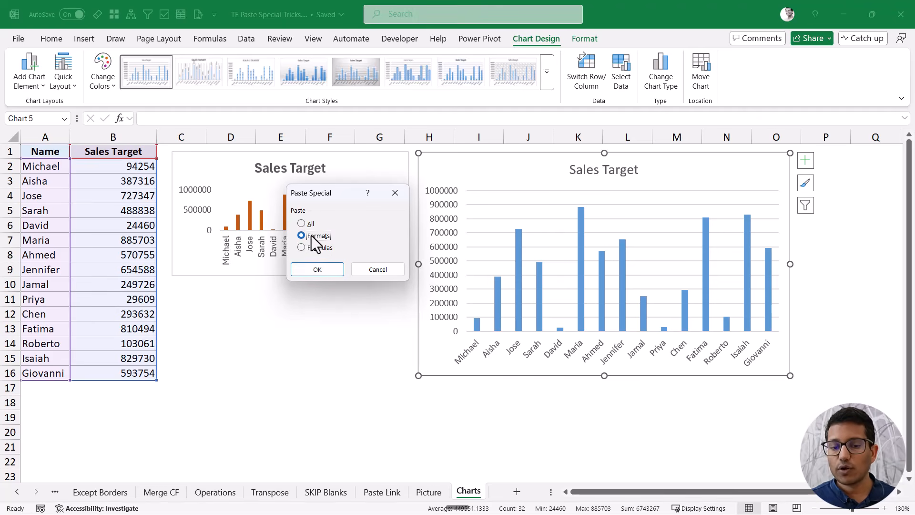
pyautogui.click(330, 270)
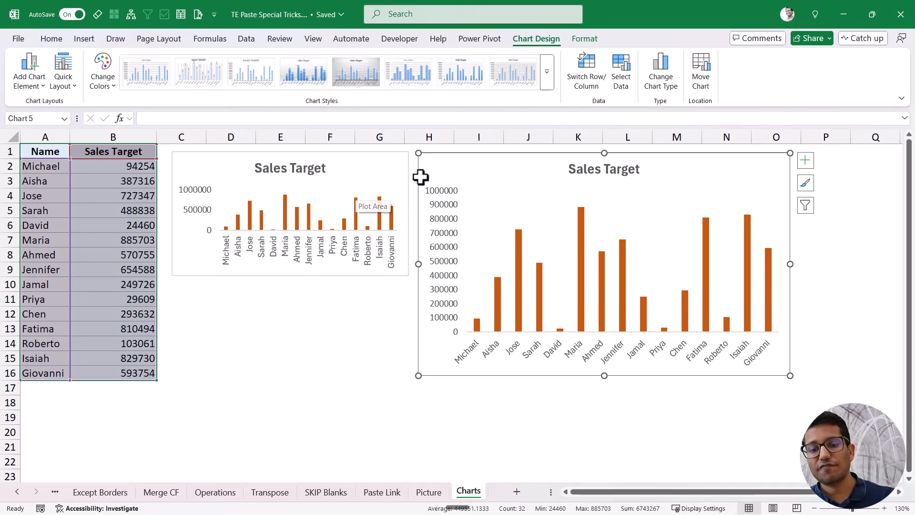
pyautogui.click(605, 173)
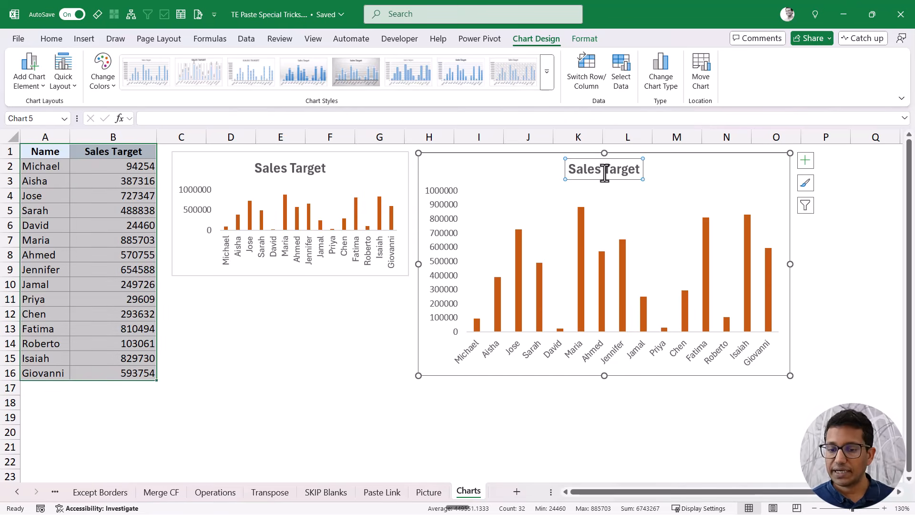
pyautogui.click(521, 300)
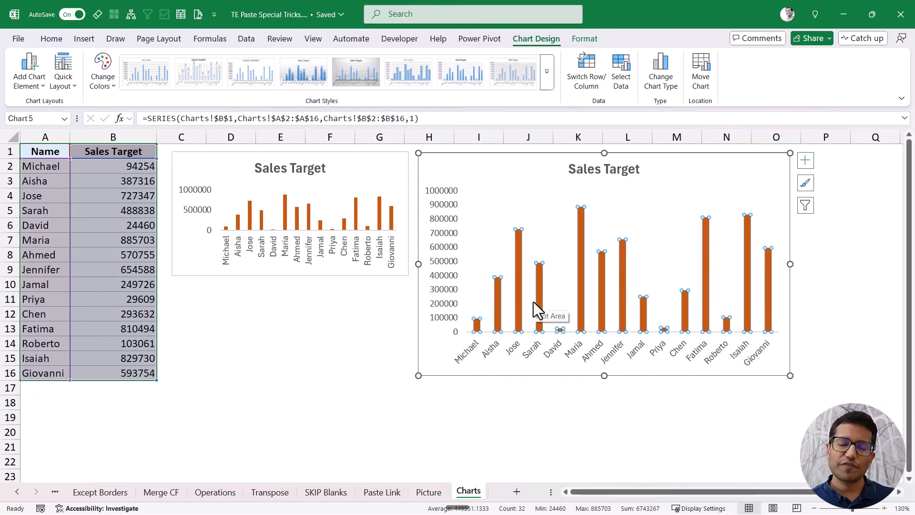